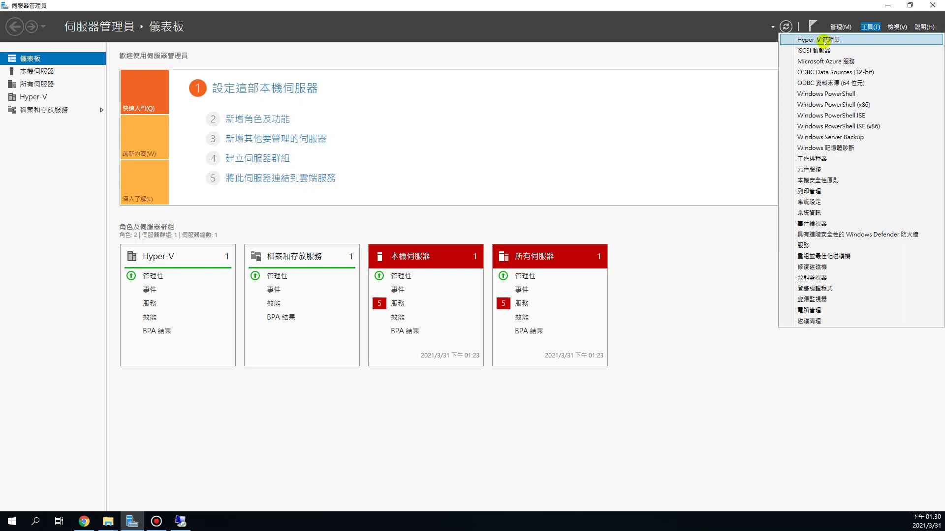
Launch Hyper-V 管理員 from the Server Manager Tools menu and maximize its window.
click(837, 41)
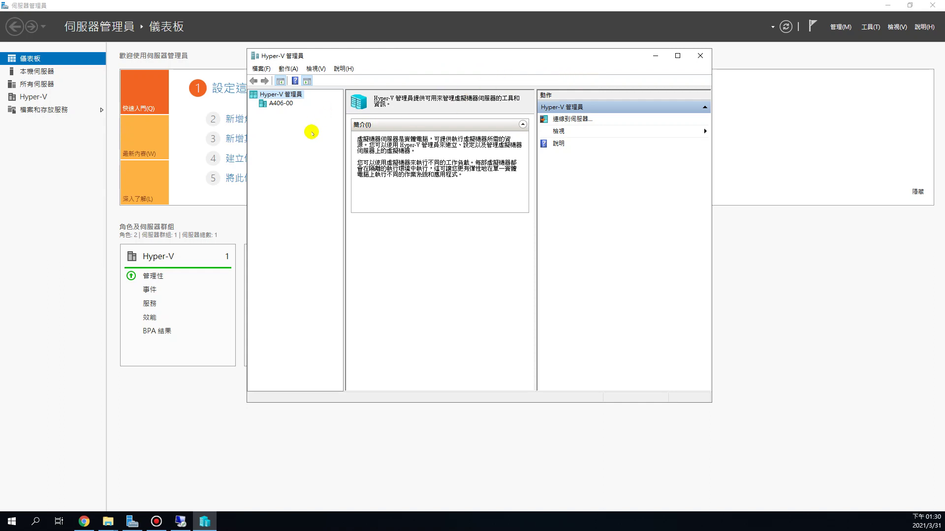
click(677, 55)
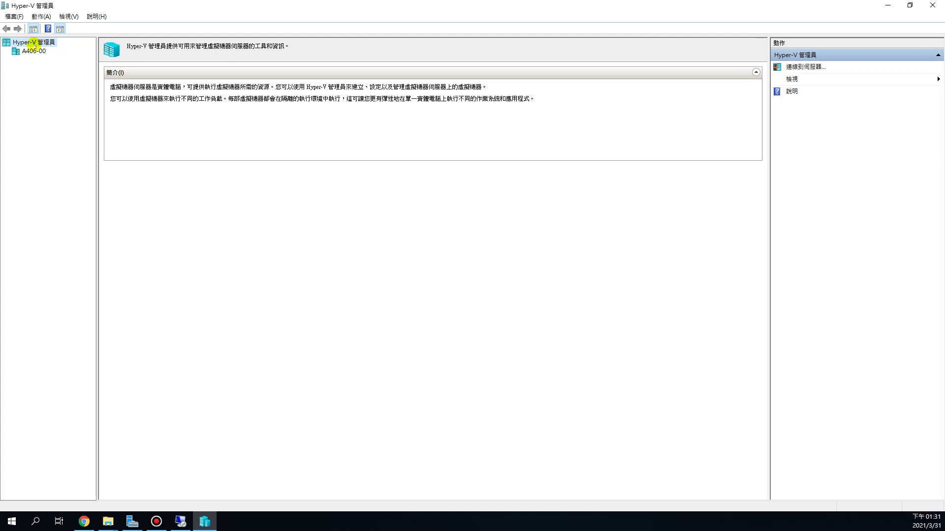
Maximize the Hyper-V Manager window and select host A406-00 in the left tree.
double_click(202, 7)
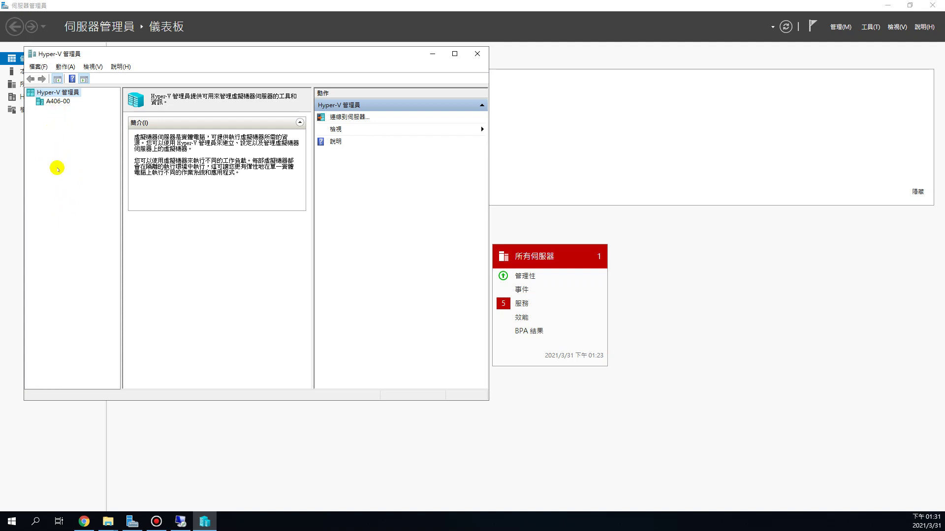
drag(161, 57, 181, 59)
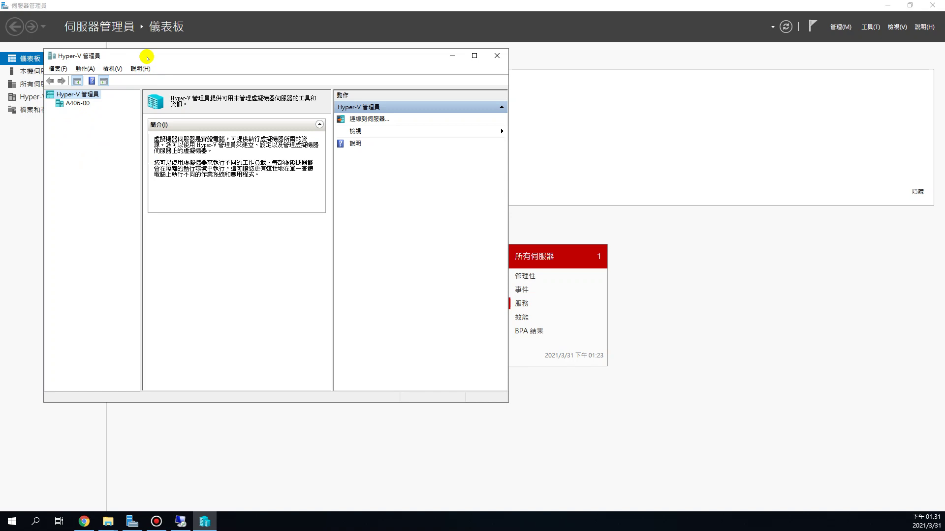
double_click(148, 57)
click(33, 51)
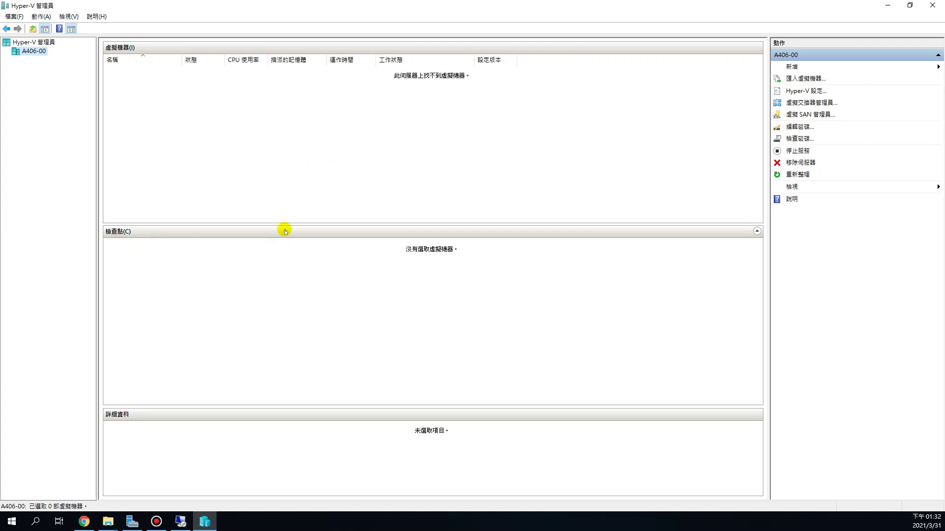
Make the 檢查點 pane taller and open Hyper-V 設定 for host A406-00.
drag(282, 224, 288, 190)
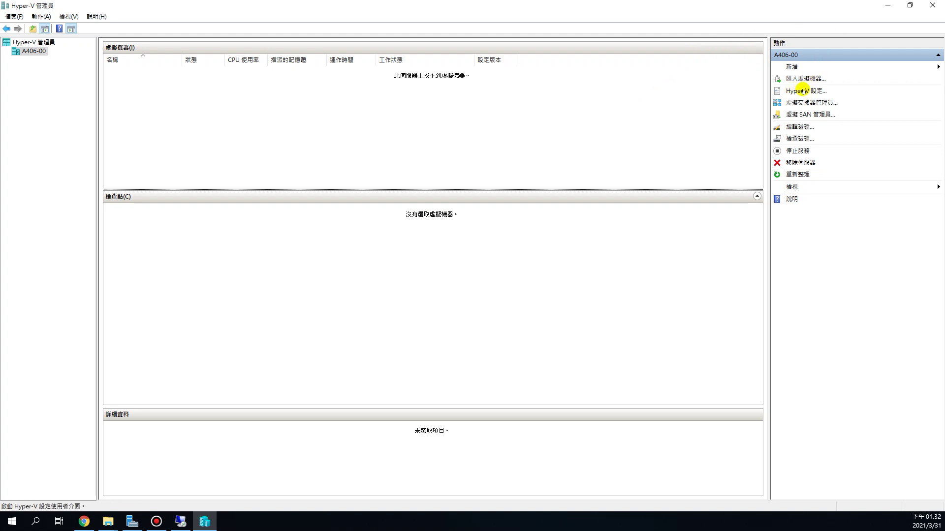
click(802, 92)
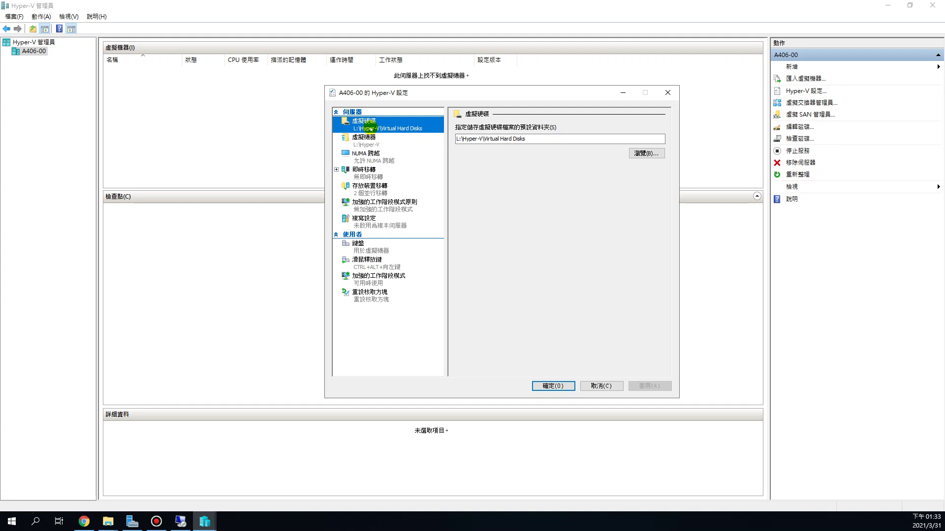
Inspect the L:\Hyper-V\Virtual Hard Disks path, then go to the 虛擬機器 folder field.
click(463, 139)
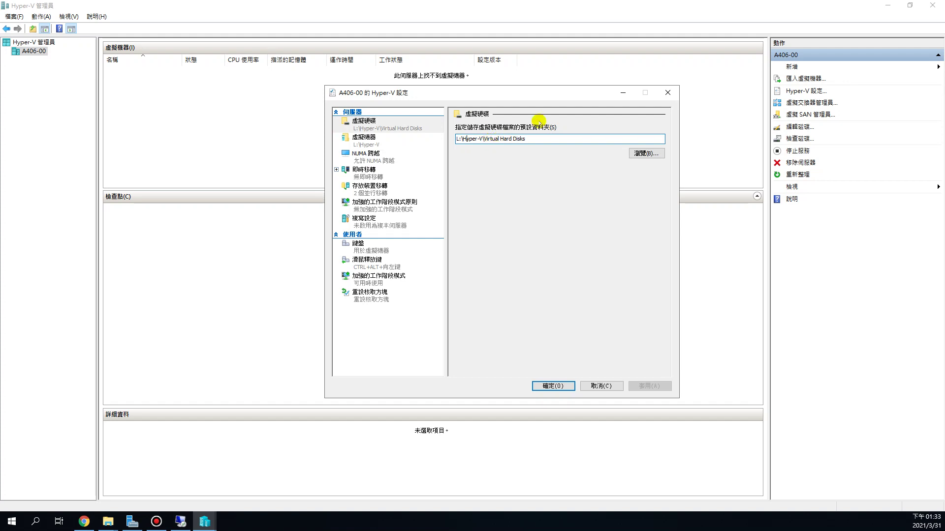
click(565, 139)
drag(484, 139, 524, 140)
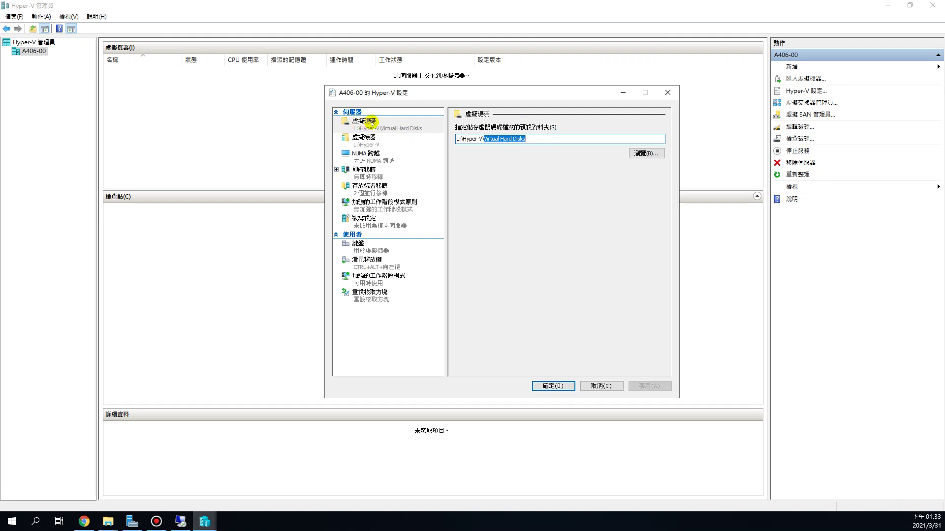
click(362, 142)
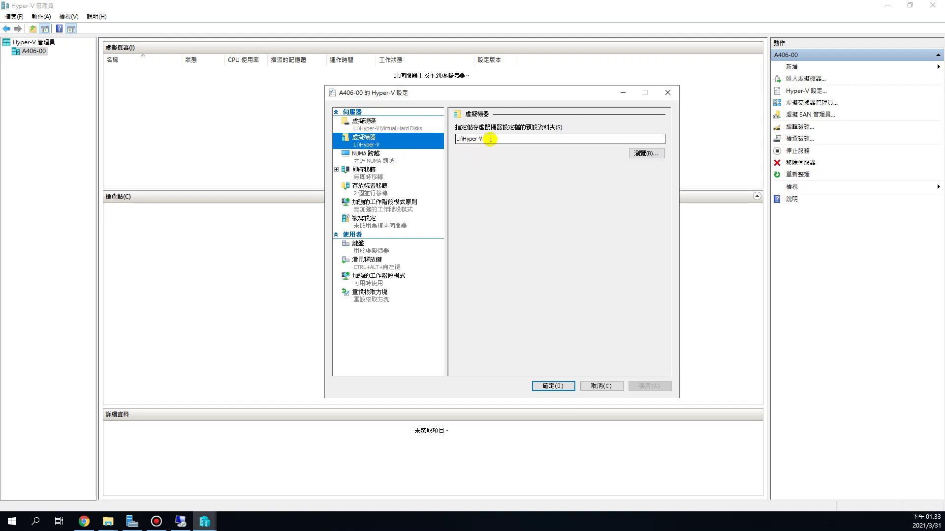
click(462, 140)
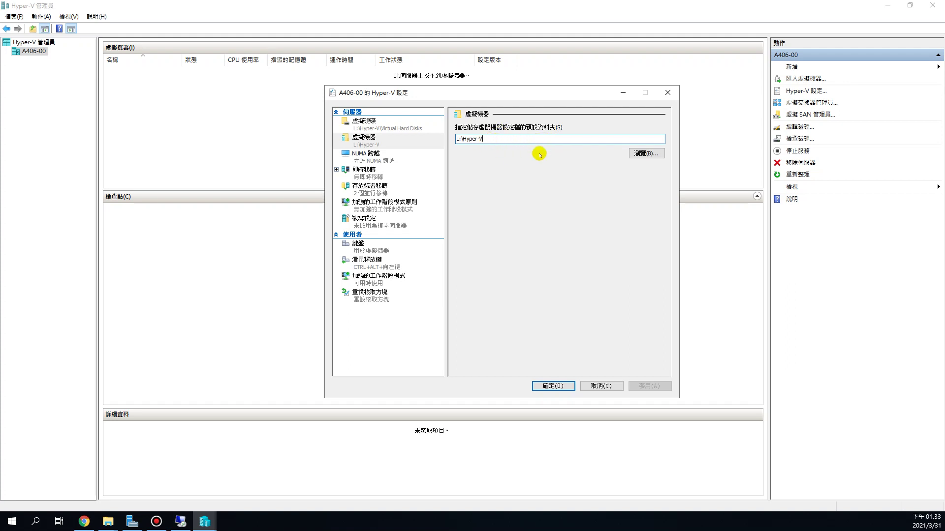
Set the default virtual machine folder to L:\Hyper-V\.
text(\123)
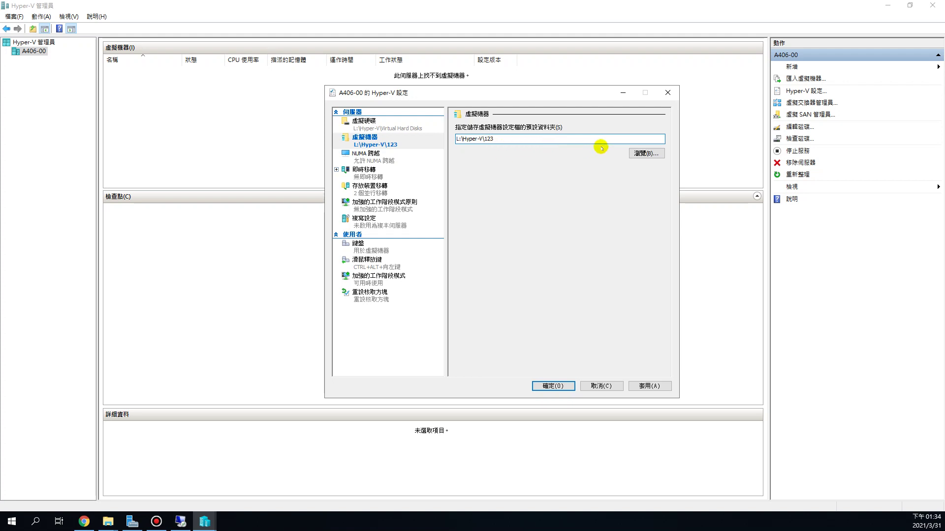
key(BackSpace)
key(BackSpace)
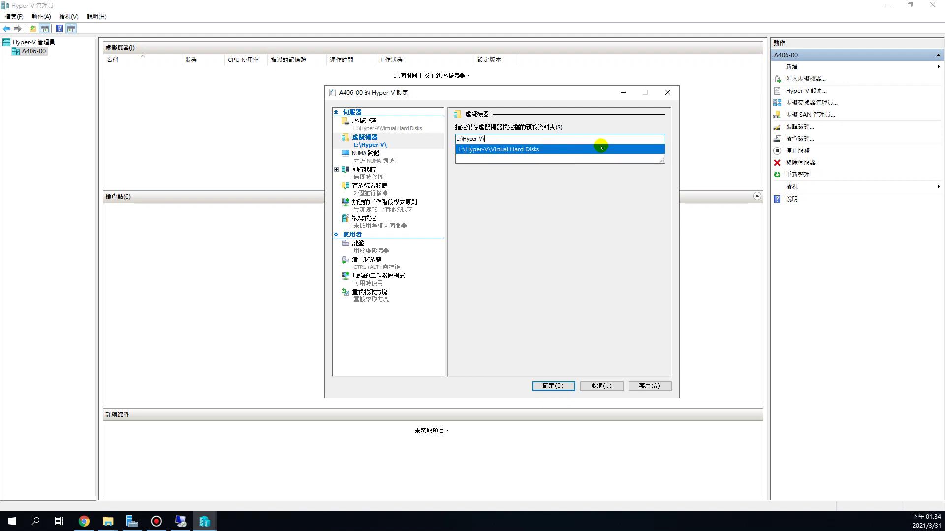
click(553, 217)
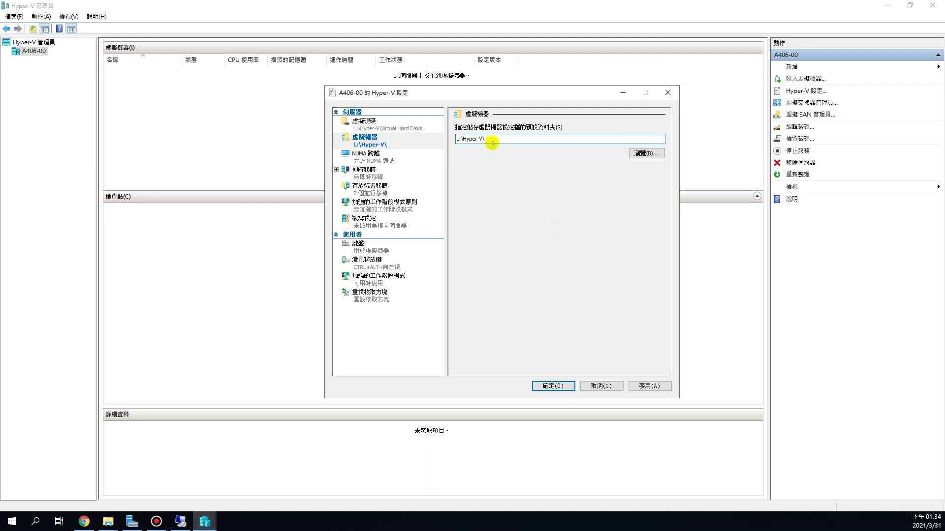
Compare it with the Virtual Hard Disks path, then bring up the File Explorer windows.
click(403, 131)
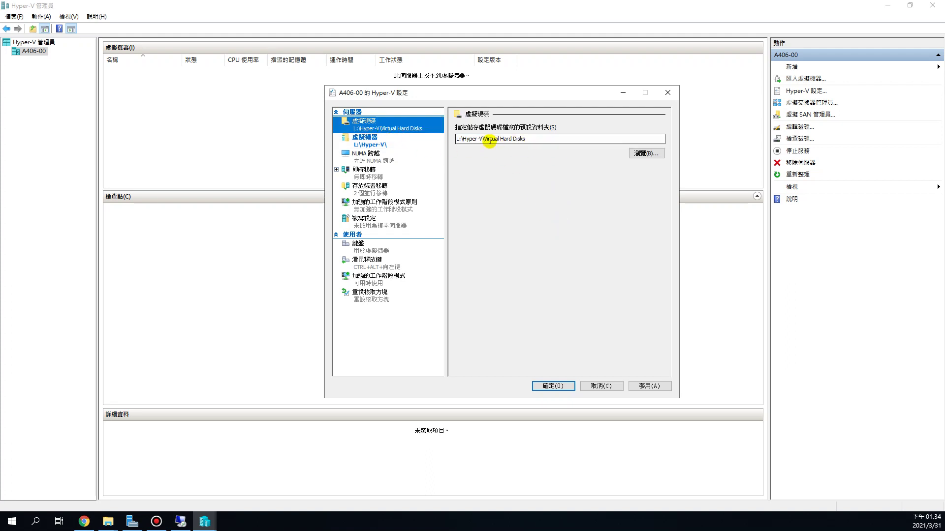
drag(483, 139, 531, 139)
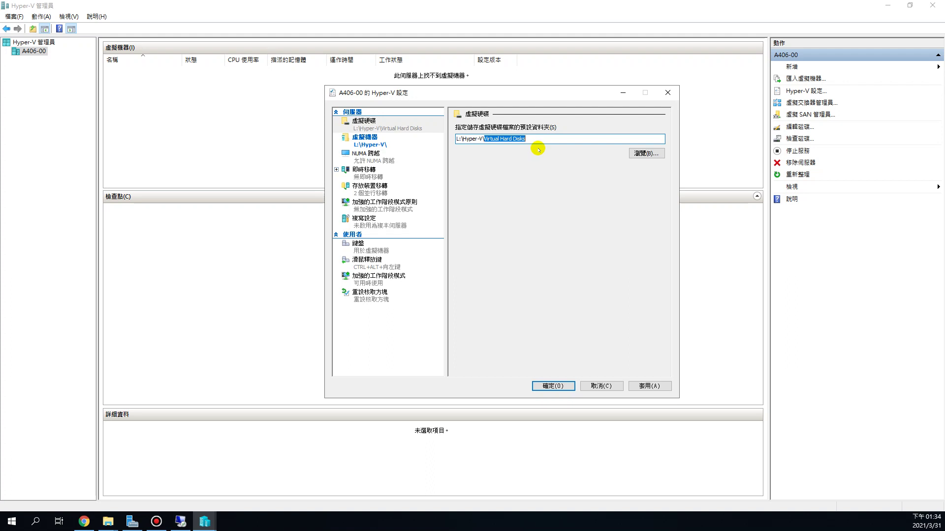
click(384, 140)
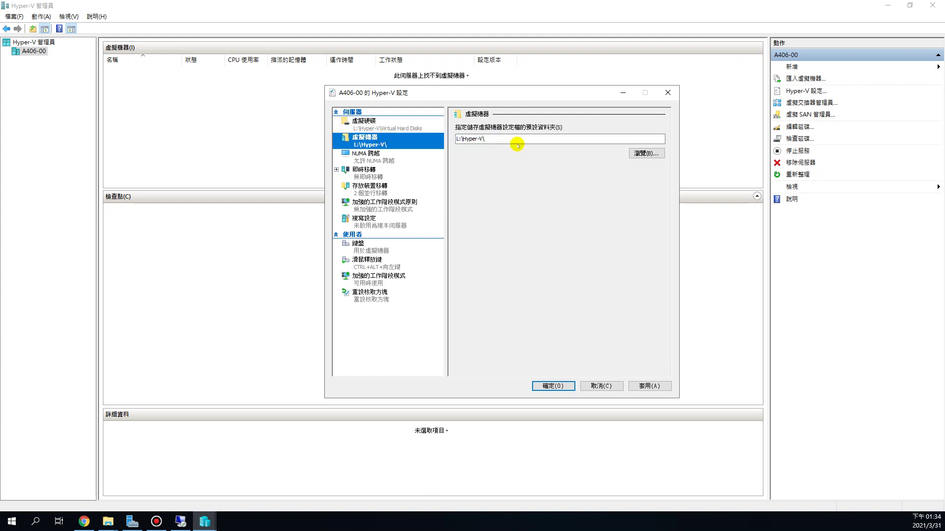
click(384, 125)
click(385, 143)
click(111, 523)
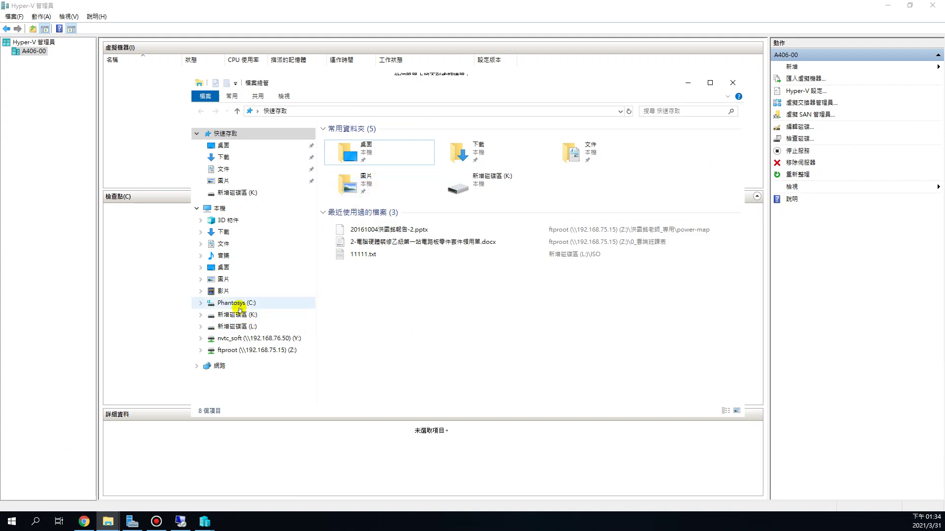
Browse drive L: into Hyper-V\Virtual Hard Disks, confirm it is empty, then minimize Explorer.
click(239, 326)
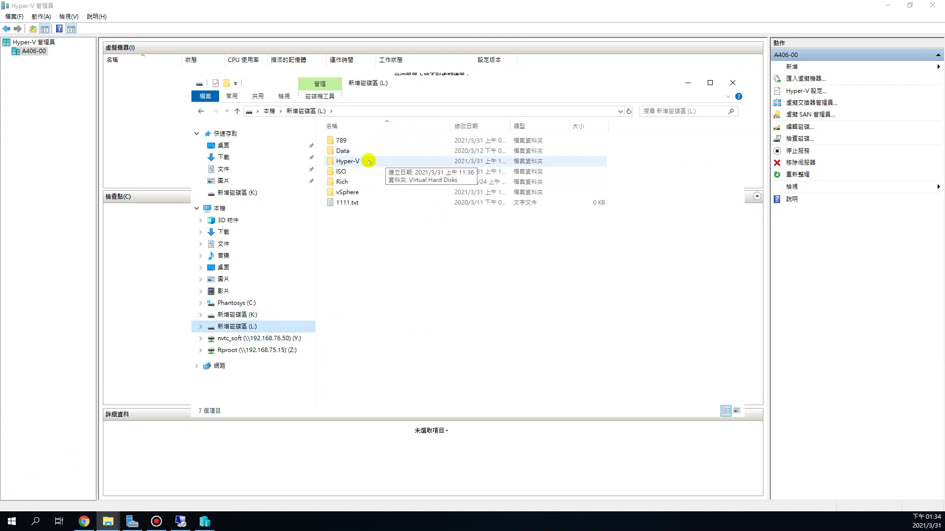
click(374, 163)
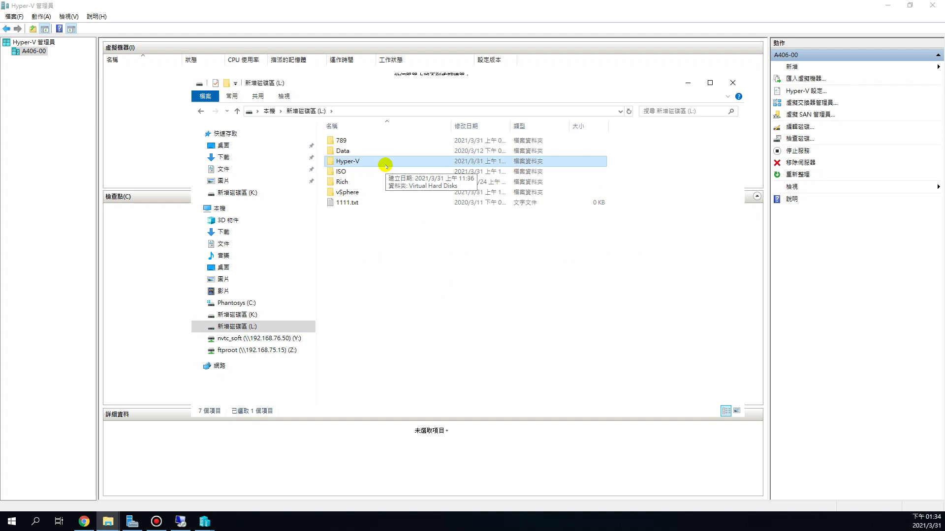
double_click(355, 162)
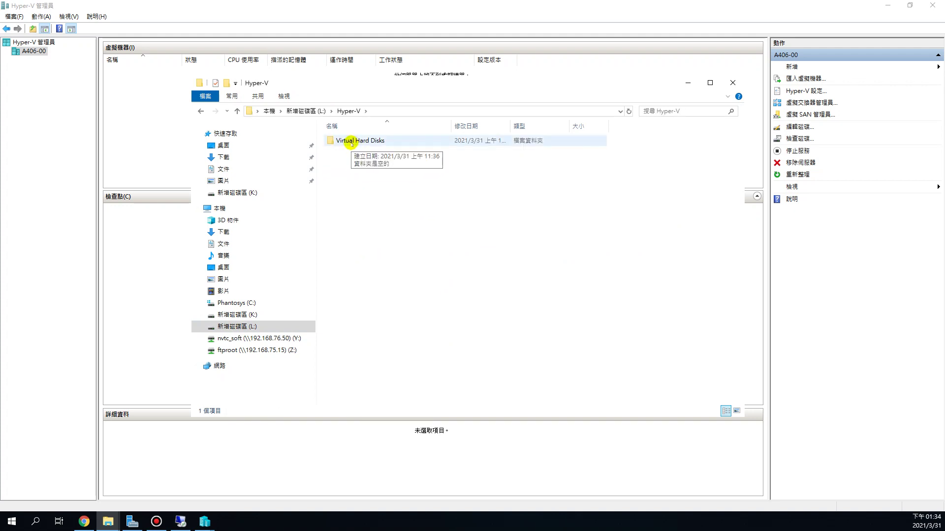
click(352, 142)
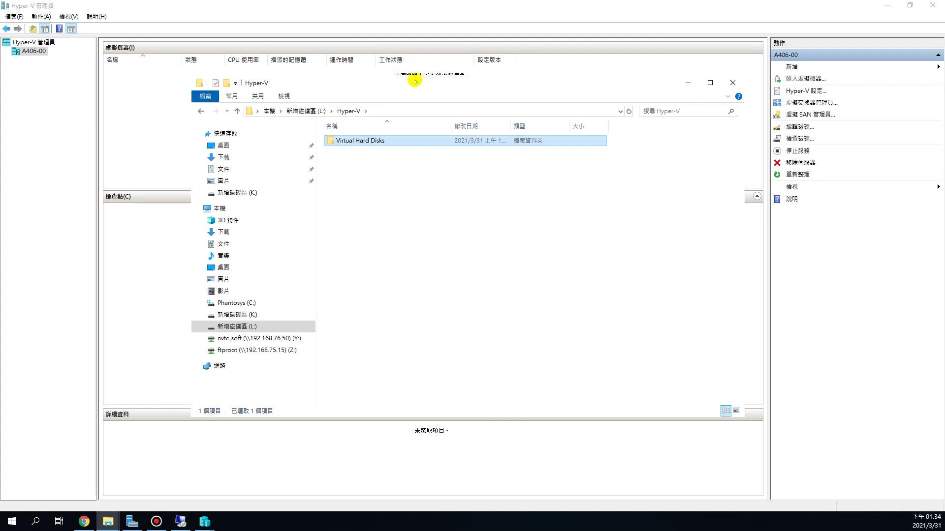
drag(415, 80, 428, 163)
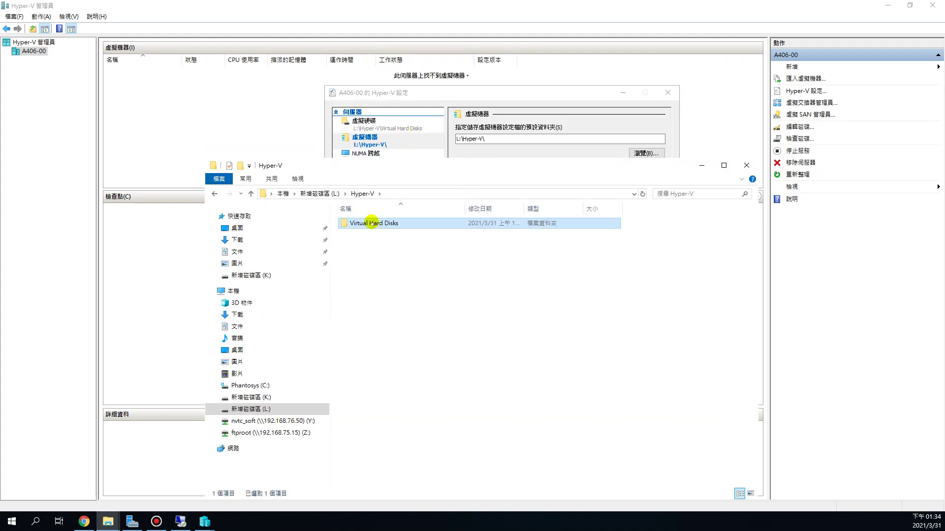
double_click(370, 223)
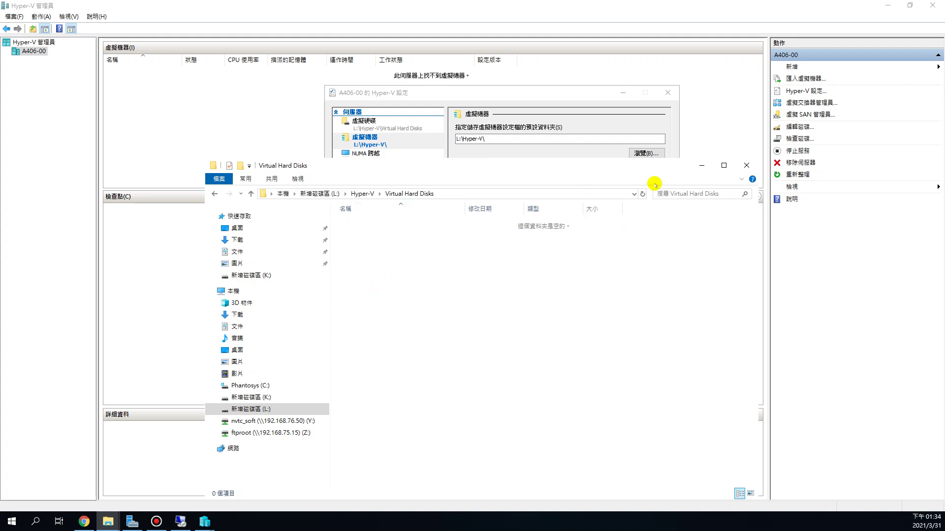
click(702, 165)
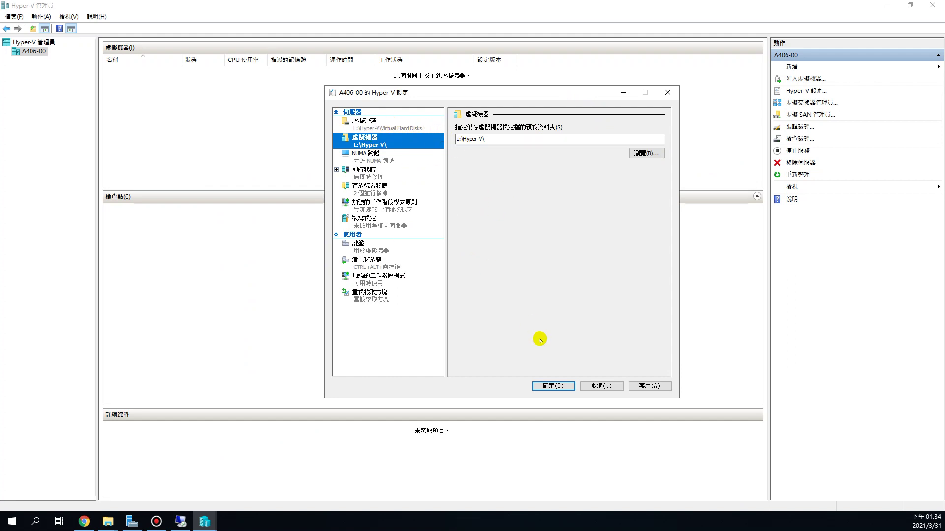
Accept Hyper-V Settings with OK and widen the virtual machines list pane.
click(362, 173)
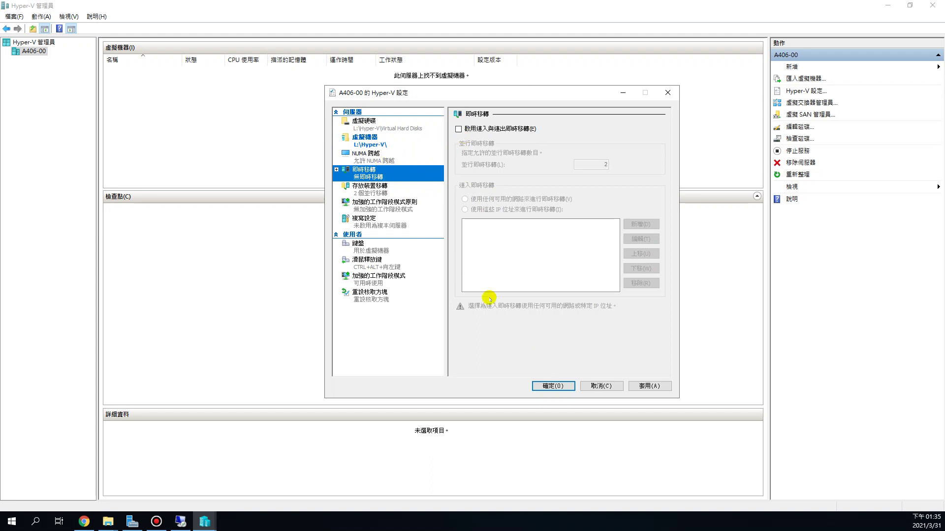
click(558, 387)
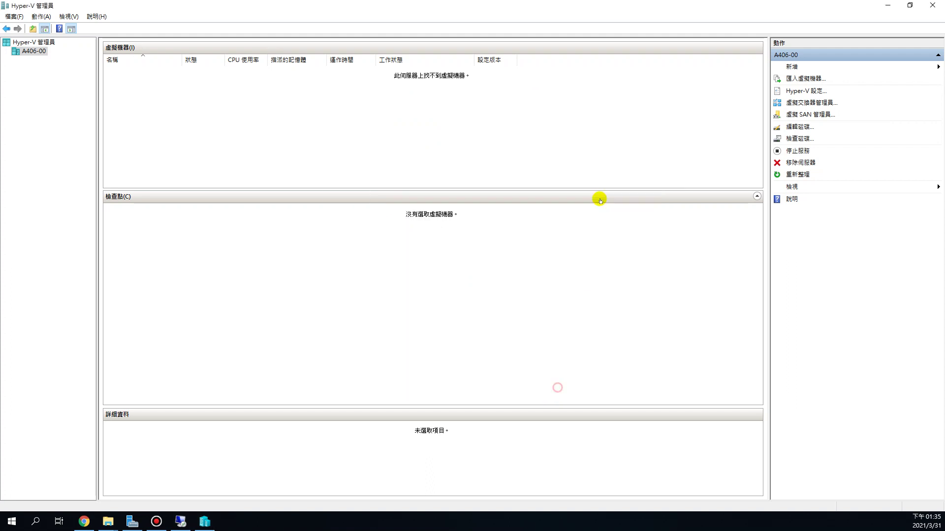
drag(562, 189, 561, 206)
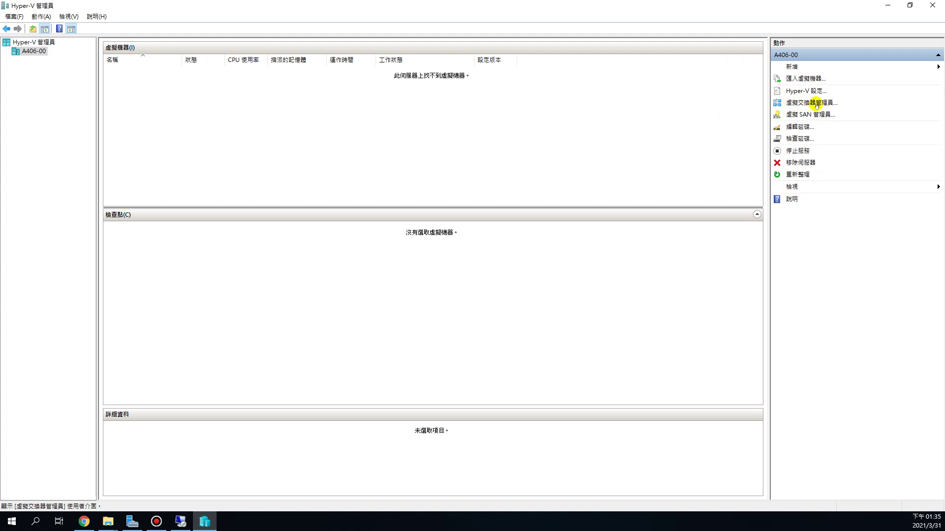
In Virtual Switch Manager, select the Intel X540-T2 switch and its name for replacing.
click(814, 102)
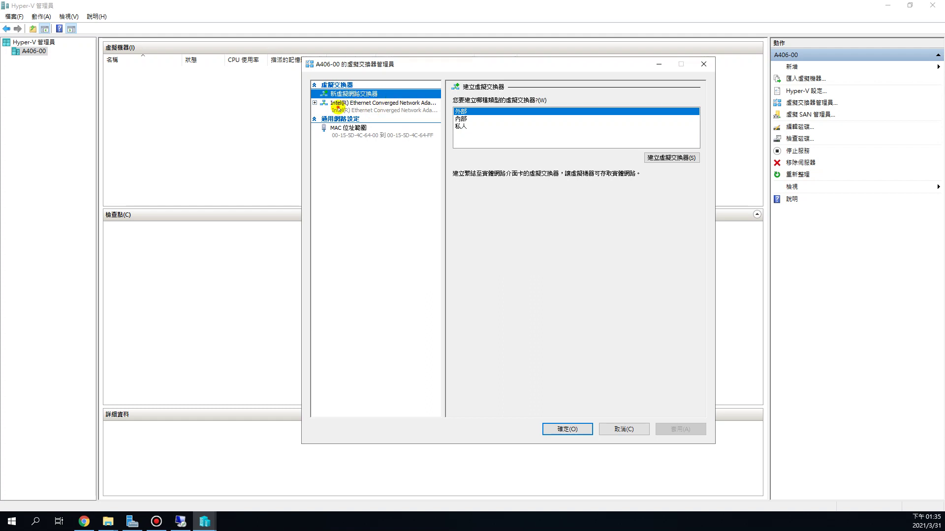
click(338, 106)
click(457, 111)
drag(457, 112, 603, 120)
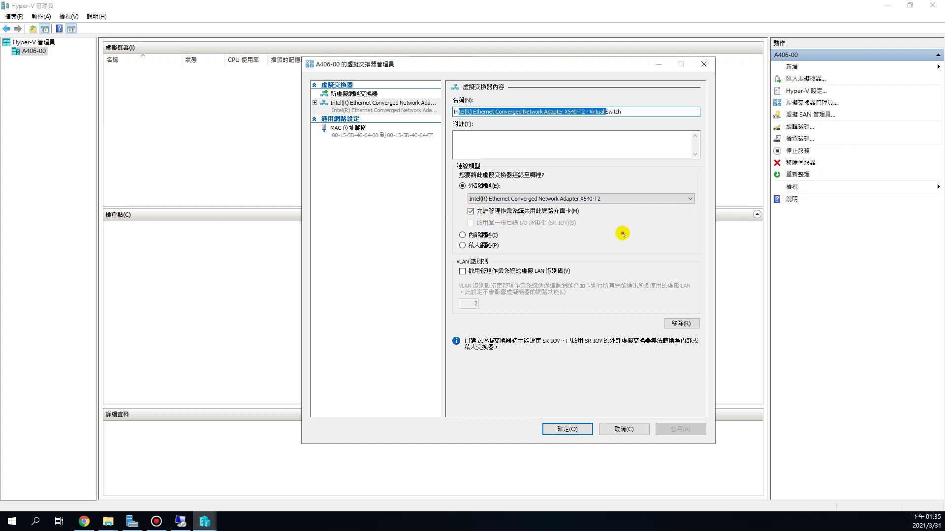
click(473, 111)
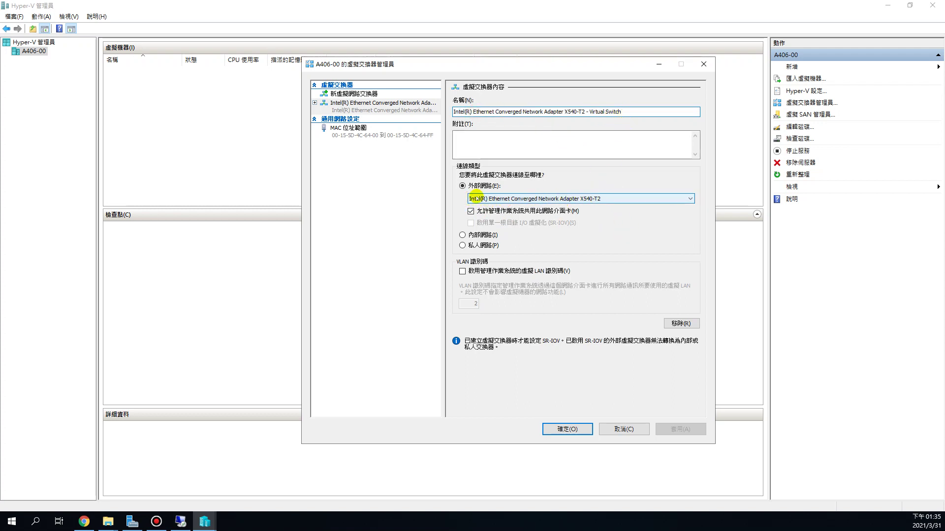
drag(622, 111, 451, 107)
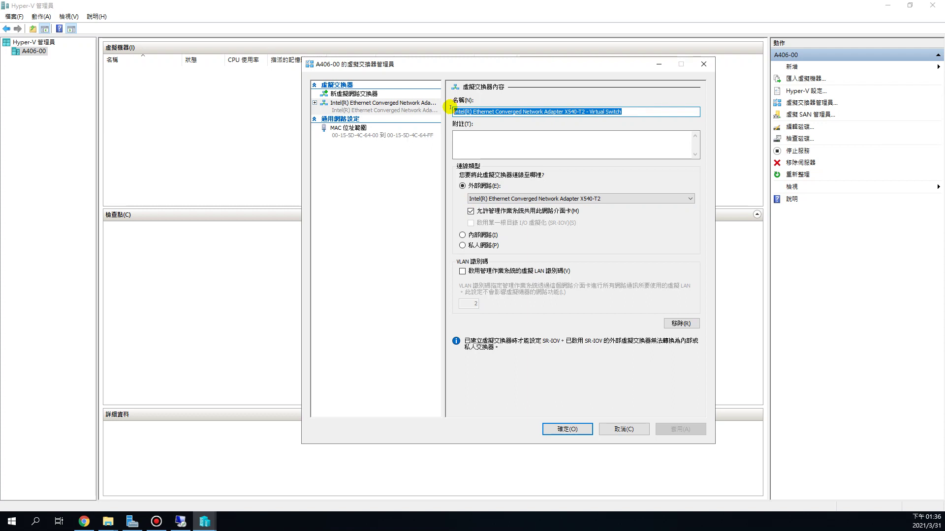
click(647, 111)
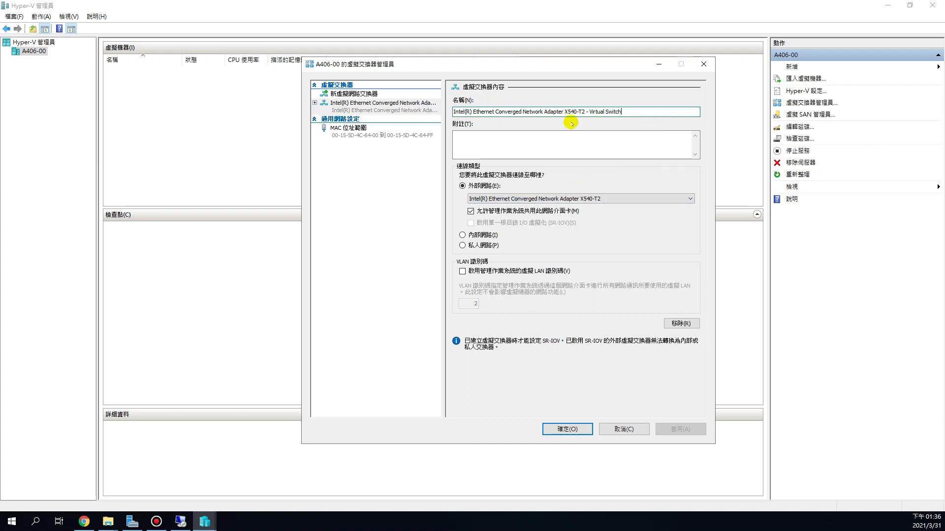
drag(586, 112, 522, 111)
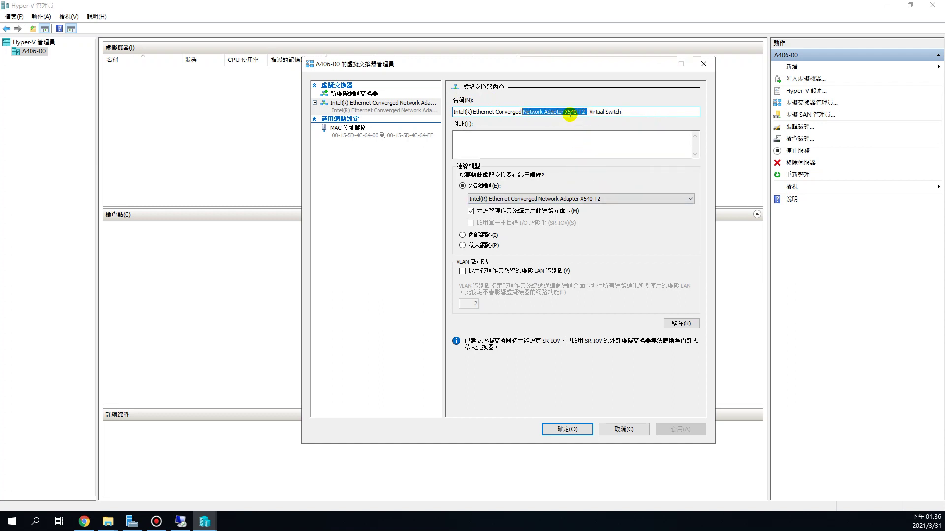
drag(626, 112, 437, 110)
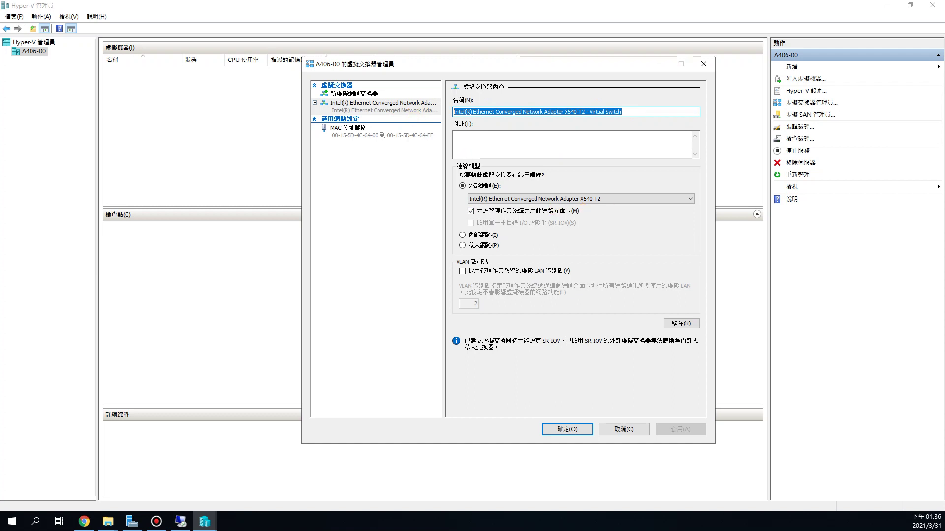
Rename the switch to 90-outside, keep External network, and apply.
text(90-outside)
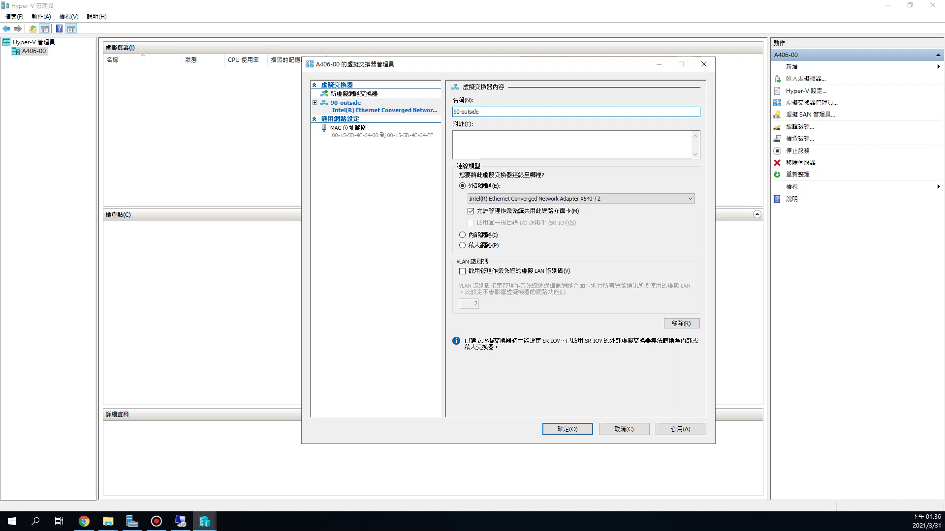
drag(515, 112, 437, 112)
click(496, 110)
drag(491, 112, 453, 112)
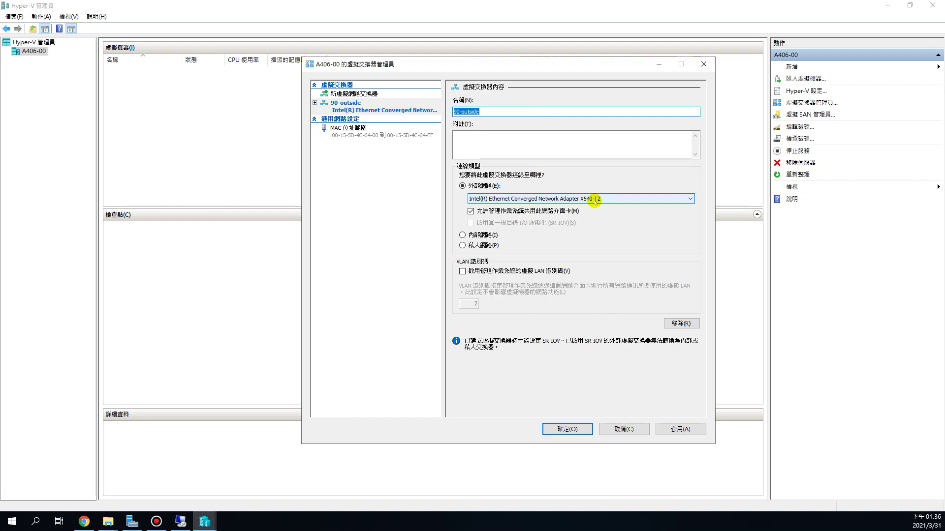
click(494, 110)
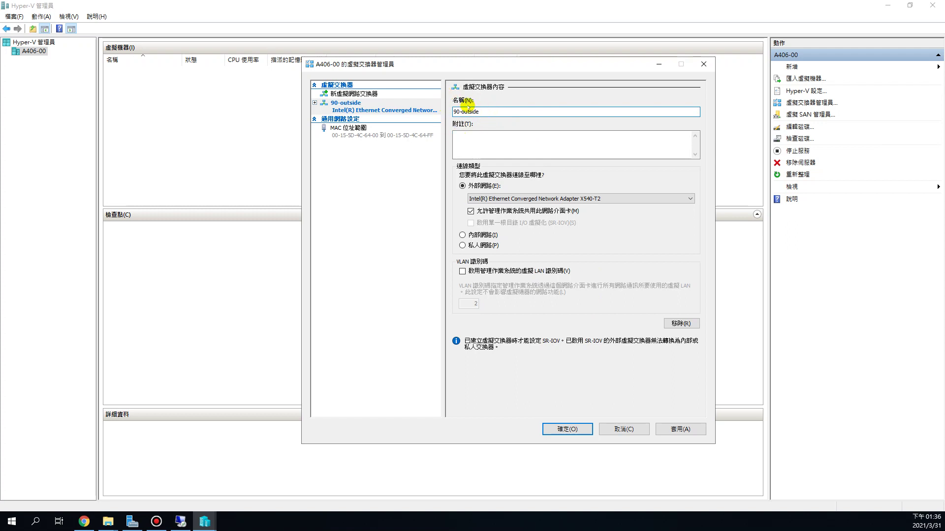
click(683, 430)
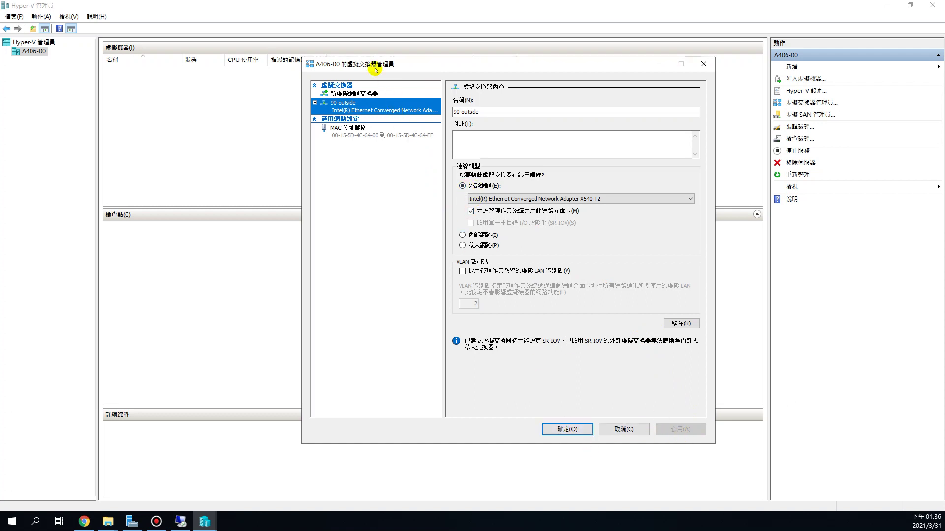
drag(408, 68, 372, 87)
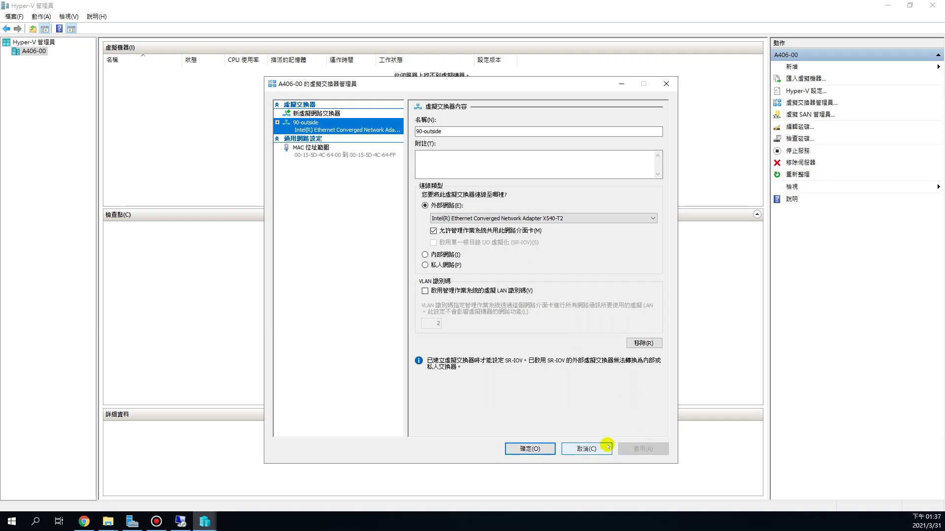
Close Virtual Switch Manager with OK and show the New submenu in the Actions pane.
click(537, 448)
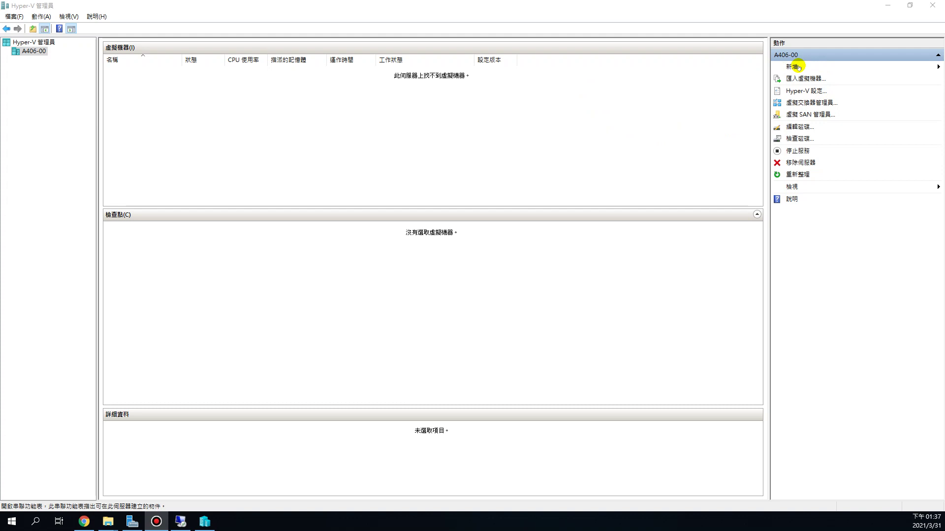
click(797, 67)
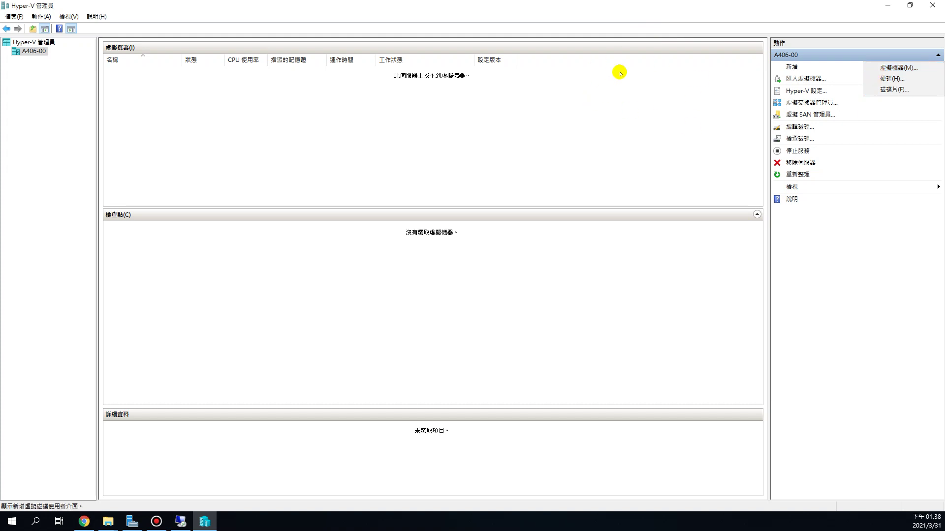
double_click(619, 7)
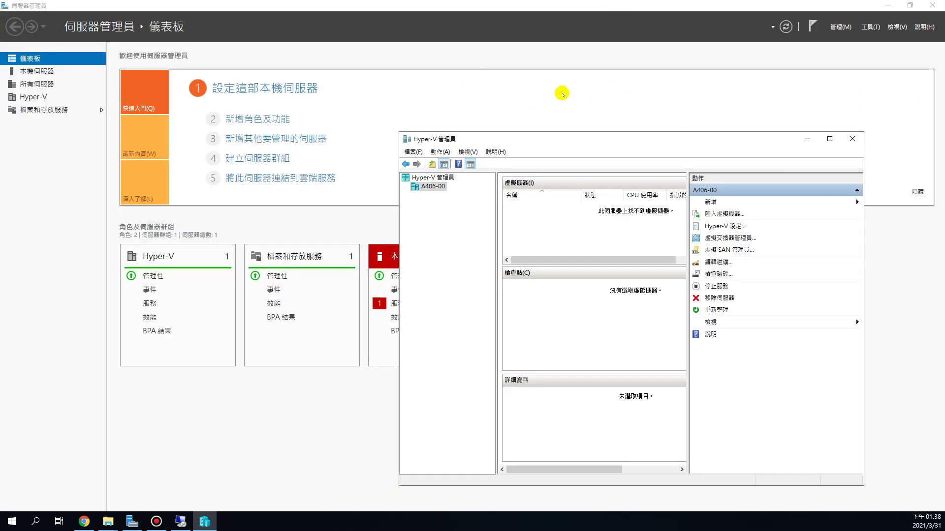
double_click(727, 139)
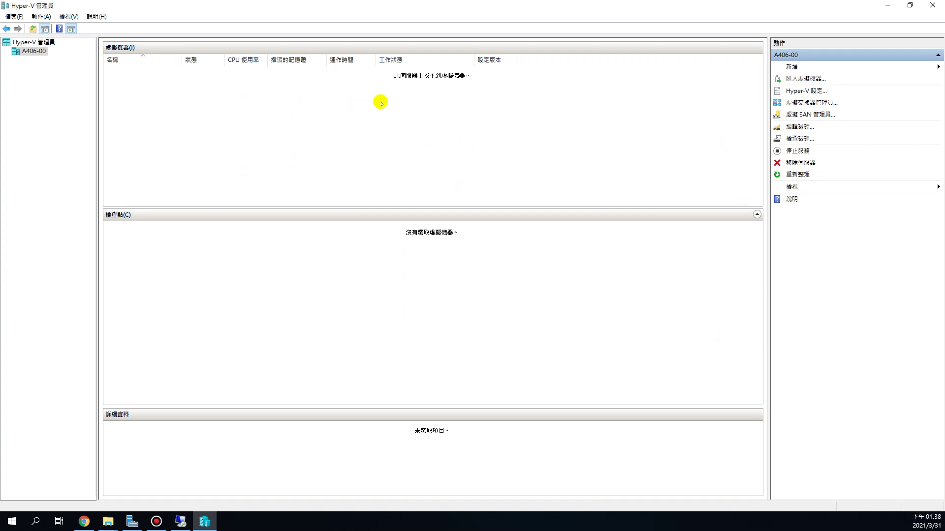
click(792, 68)
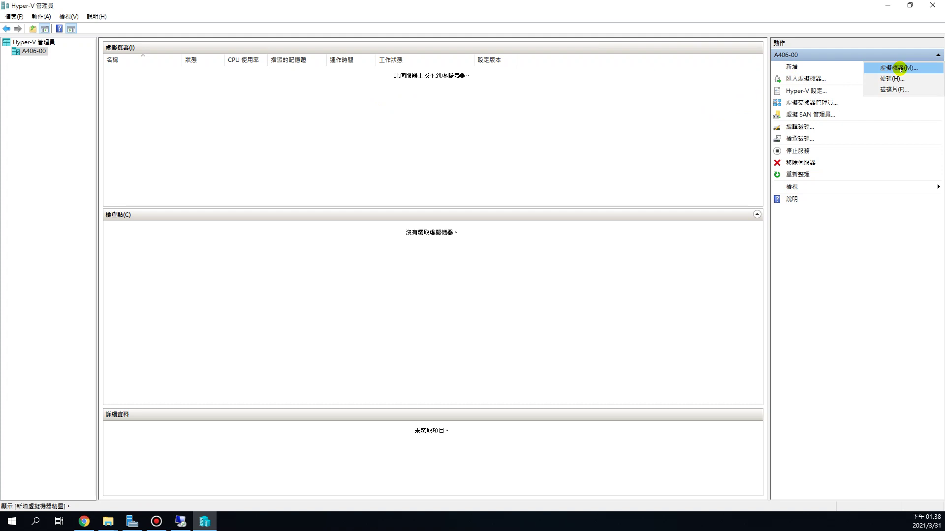
Launch the New Virtual Machine Wizard and name the machine Server01.
click(900, 69)
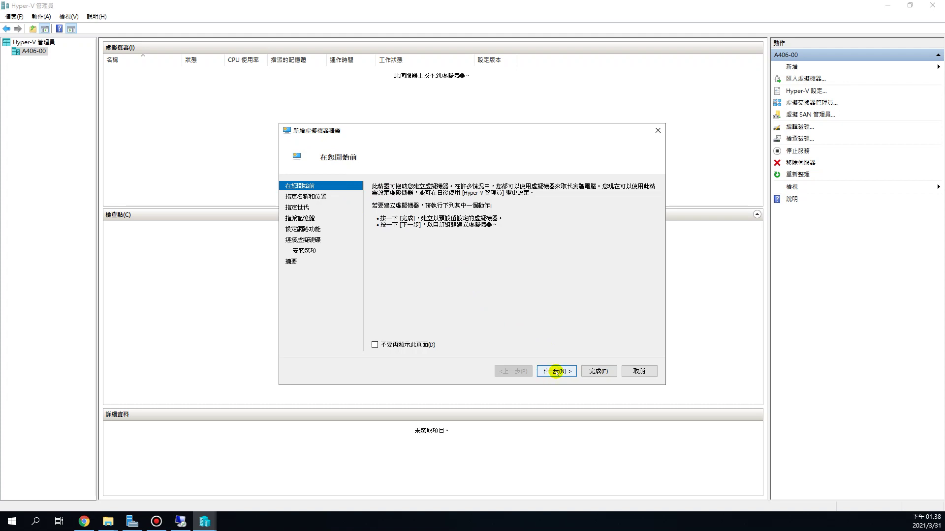
click(554, 372)
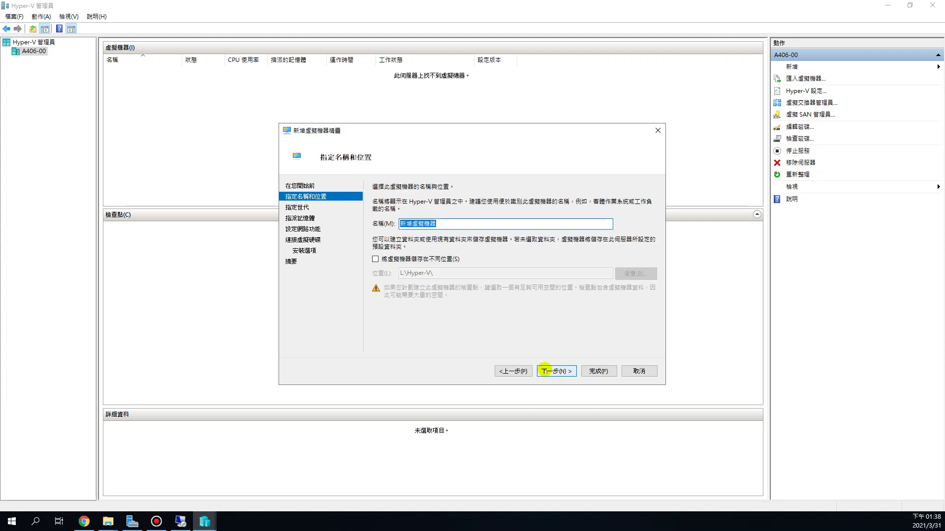
drag(455, 225, 397, 216)
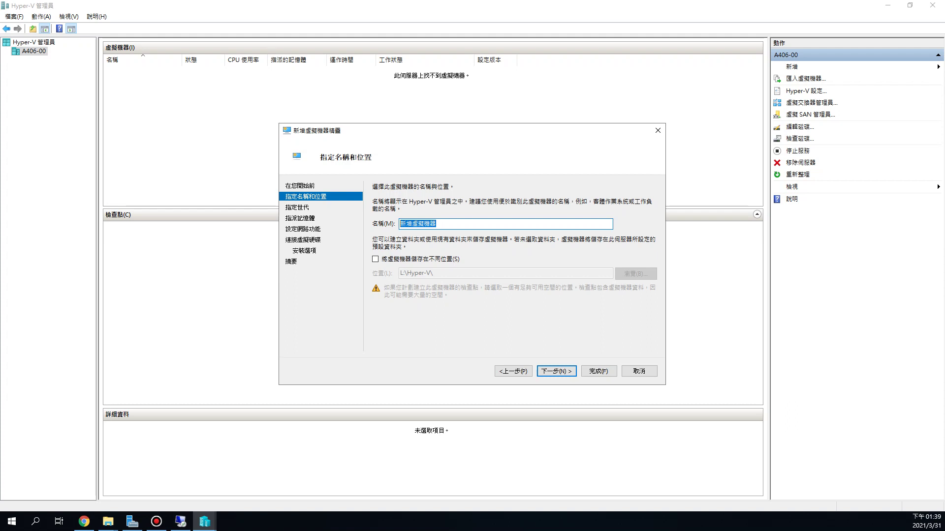
click(468, 224)
drag(453, 223, 359, 219)
text(Server)
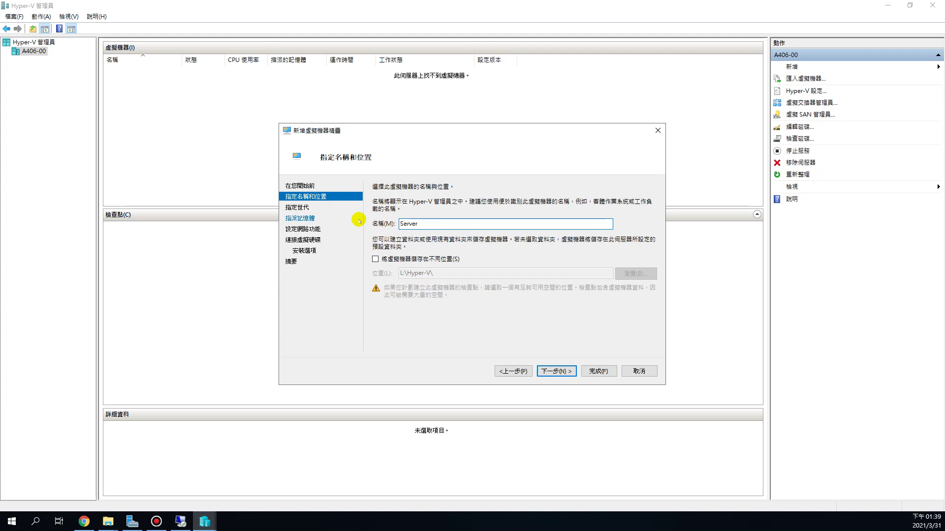
text(01)
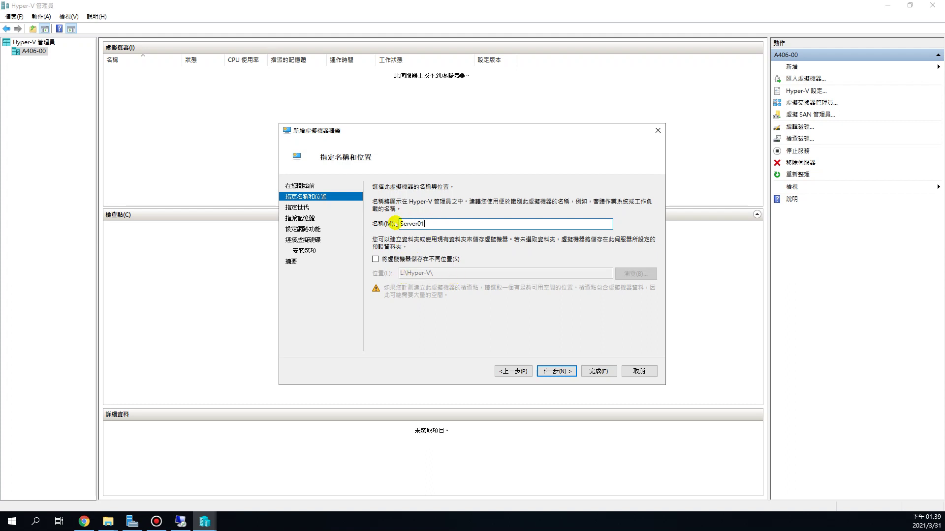
Make the new virtual machine Generation 2.
click(563, 371)
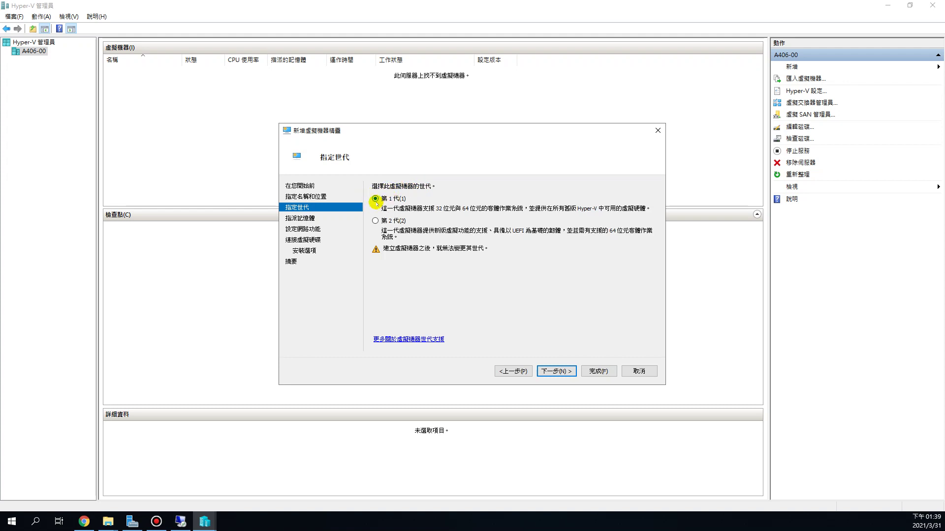
click(375, 221)
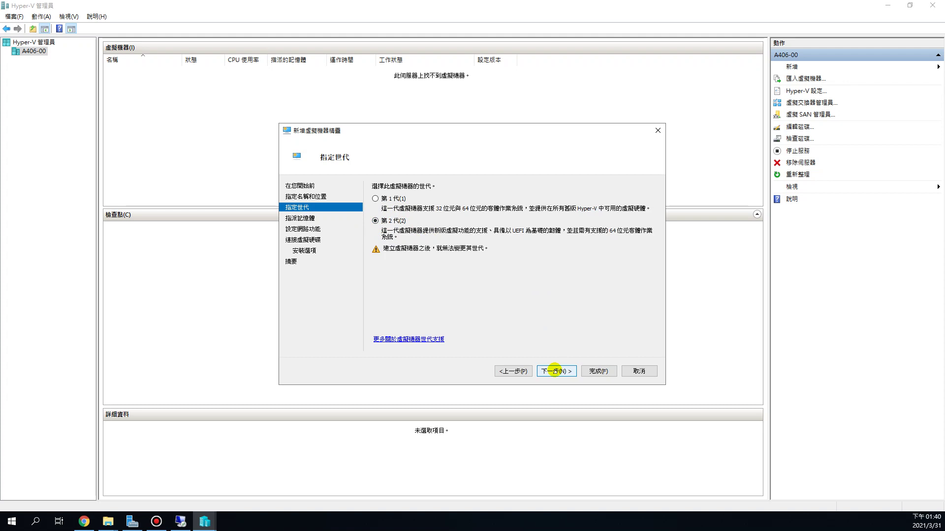
click(554, 370)
Replace the 1024 MB startup memory with 2048 MB and continue to networking.
click(429, 205)
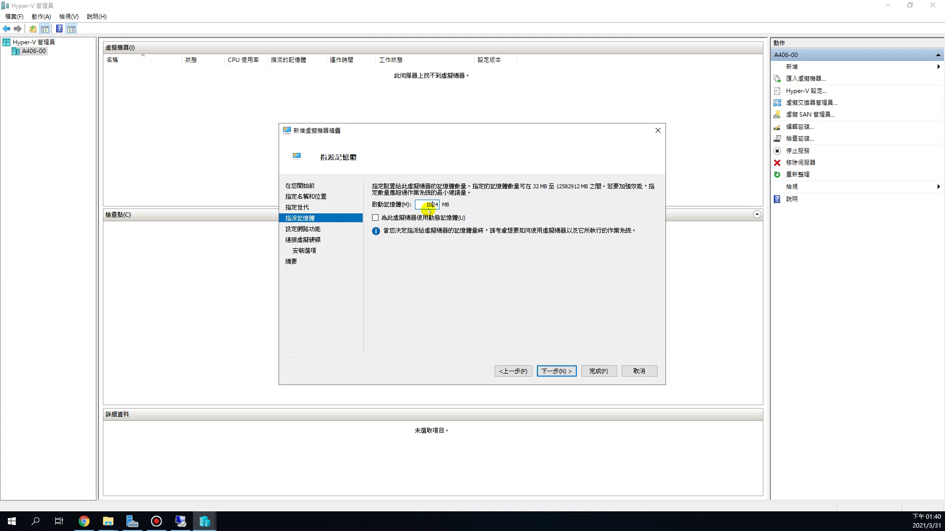
click(424, 206)
drag(425, 207, 490, 207)
text(201)
key(BackSpace)
key(BackSpace)
text(4)
double_click(427, 205)
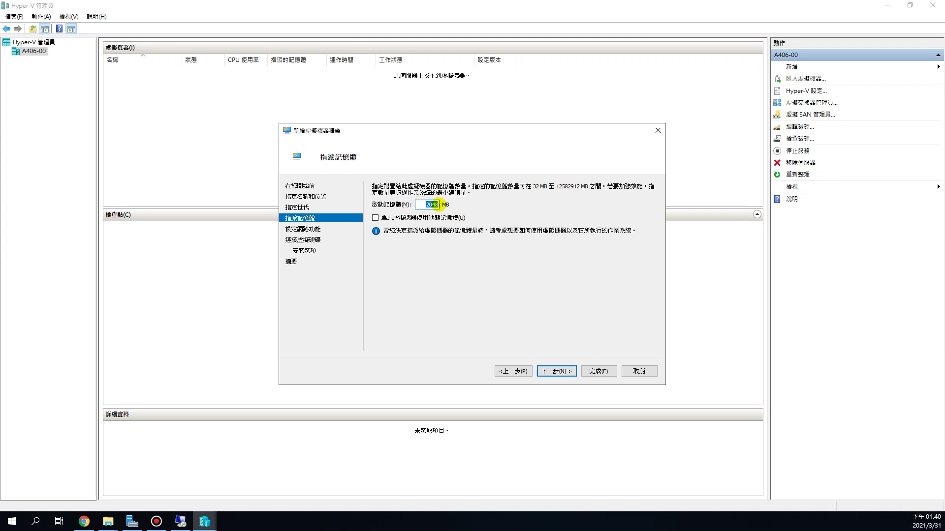
click(565, 370)
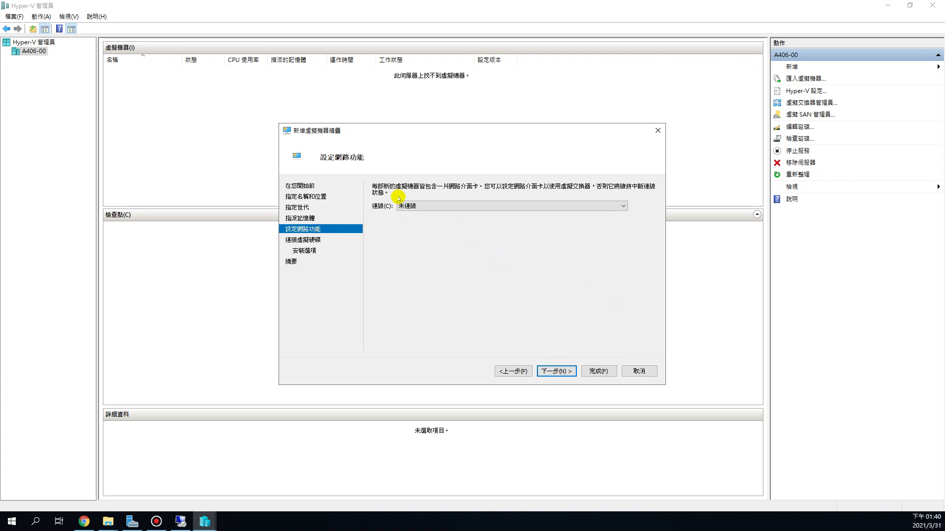
Connect the network adapter to the 90-outside switch instead of Not Connected.
click(504, 207)
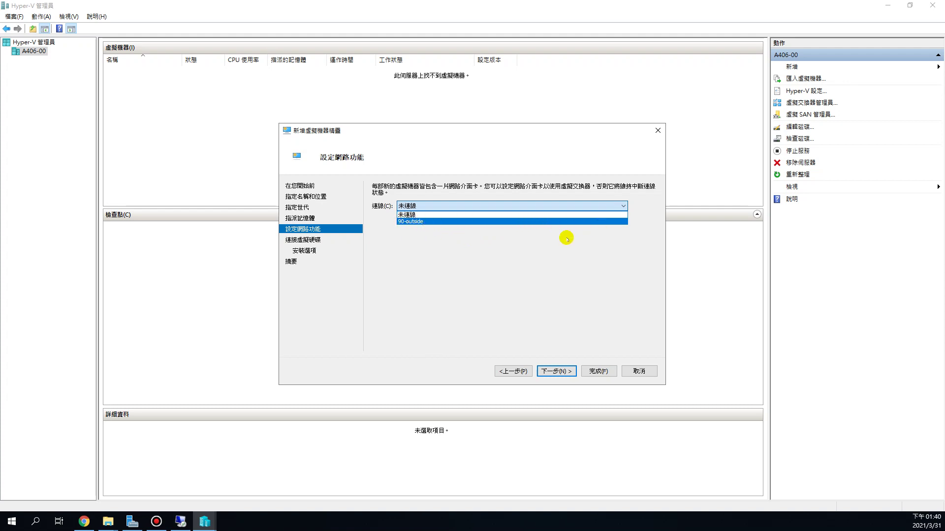
click(497, 268)
click(435, 207)
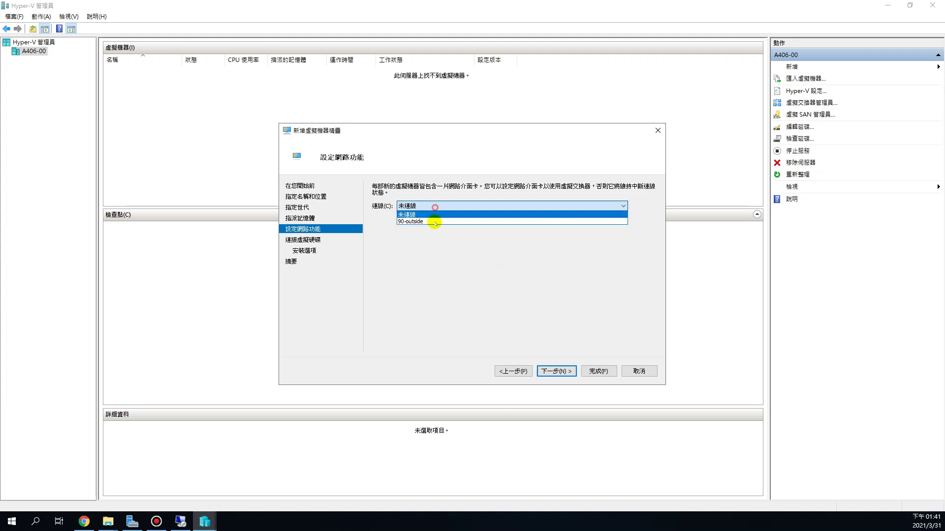
click(404, 221)
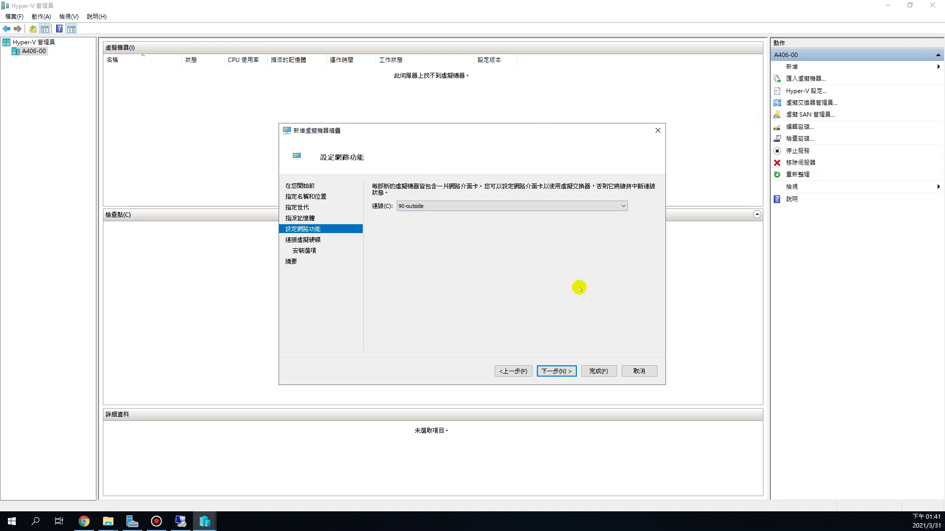
click(567, 371)
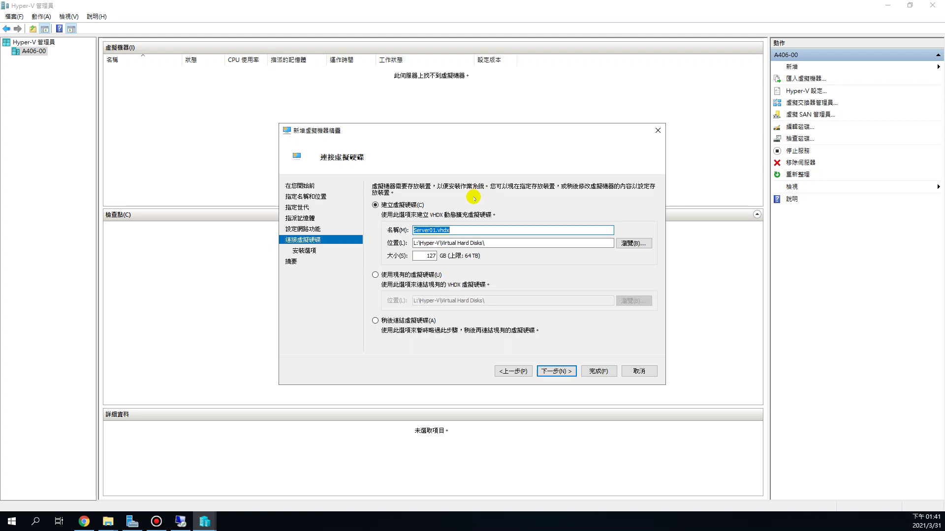
click(460, 230)
drag(436, 230, 407, 230)
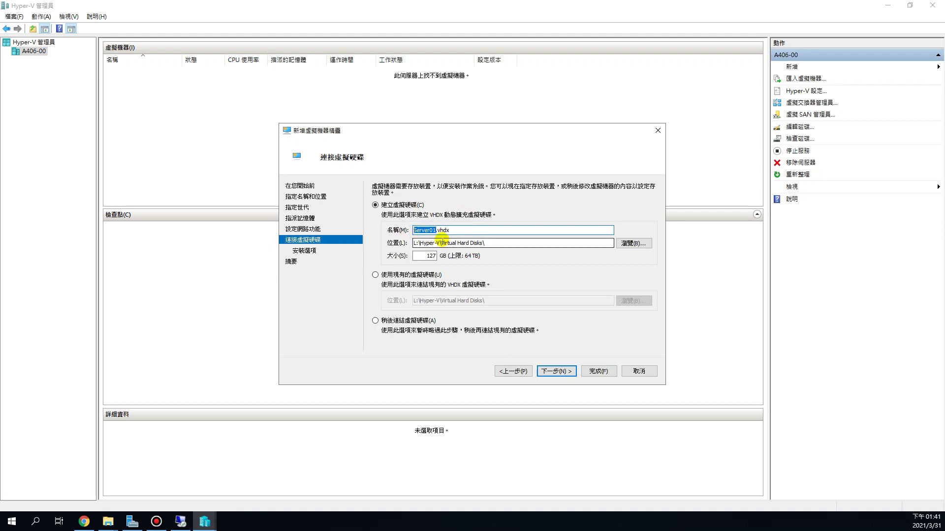
click(458, 230)
drag(458, 230, 437, 230)
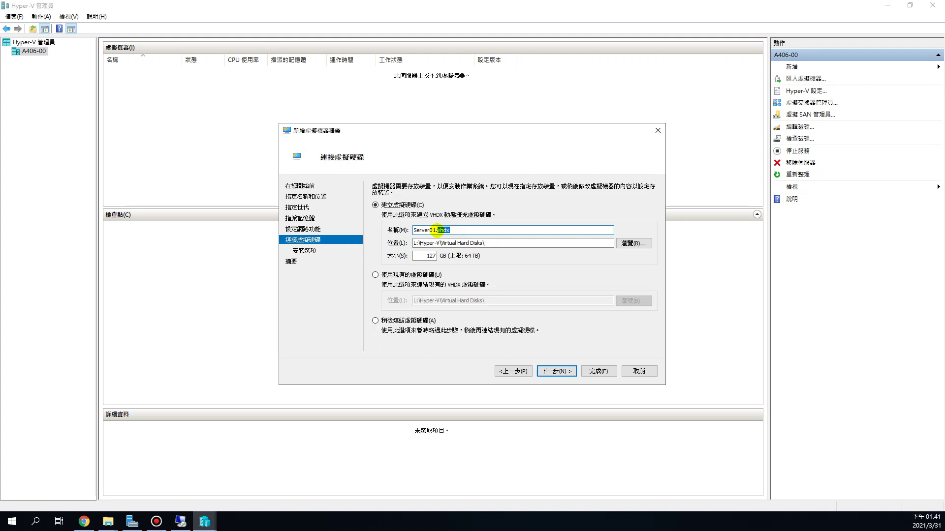
click(465, 230)
click(435, 243)
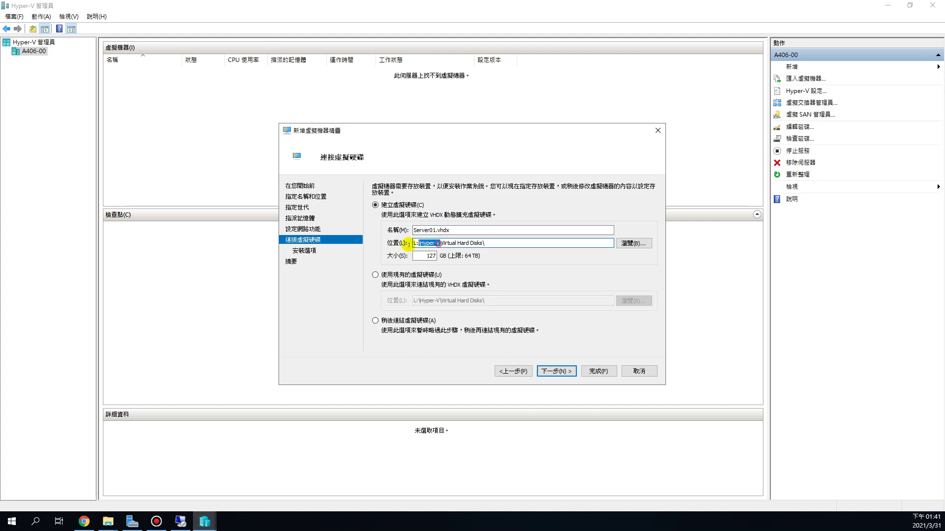
drag(442, 243, 484, 243)
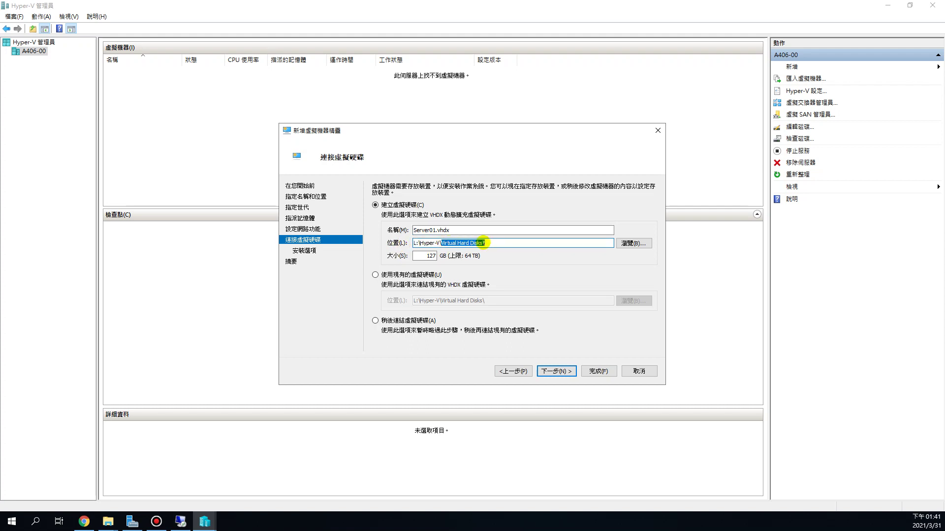
click(490, 242)
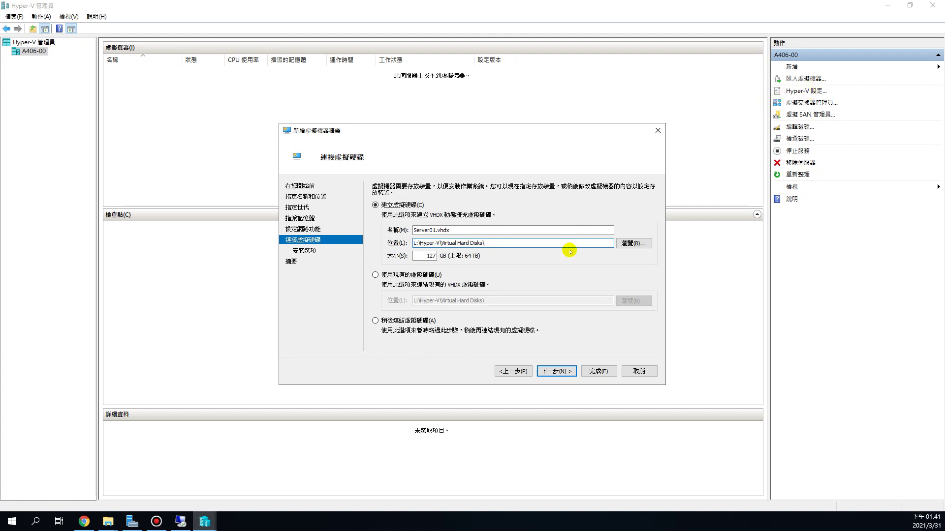
drag(417, 256, 444, 256)
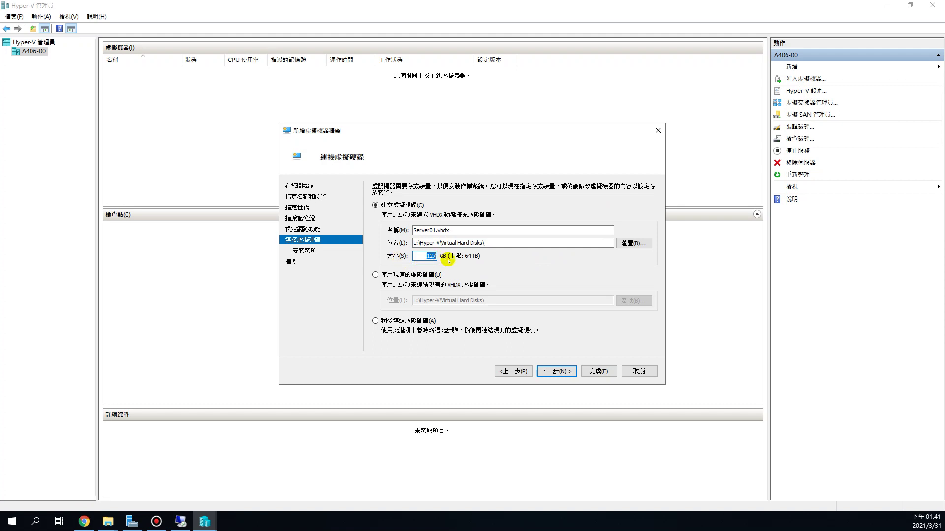
click(107, 521)
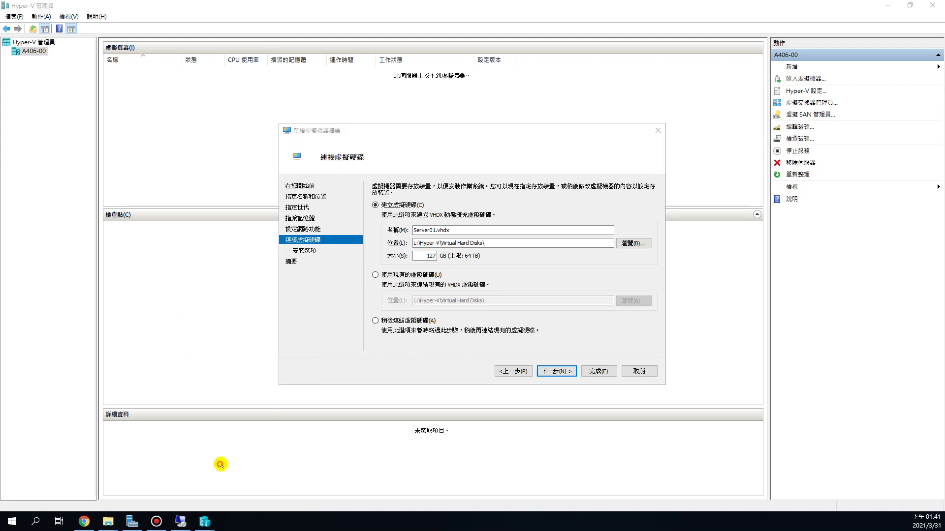
click(77, 505)
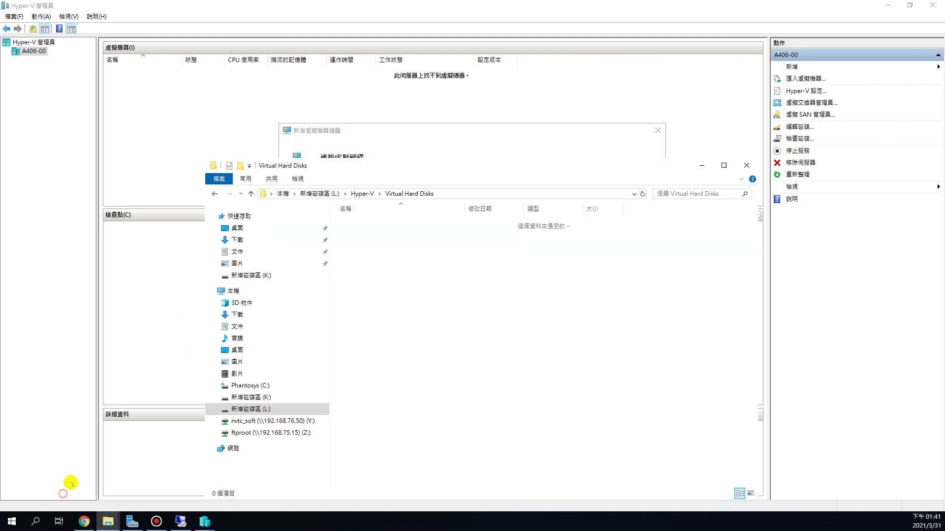
click(240, 292)
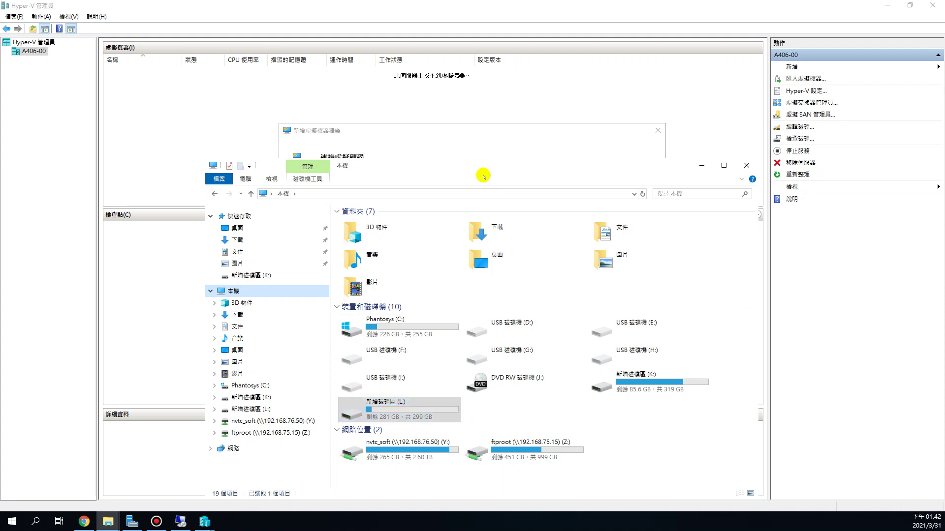
click(477, 135)
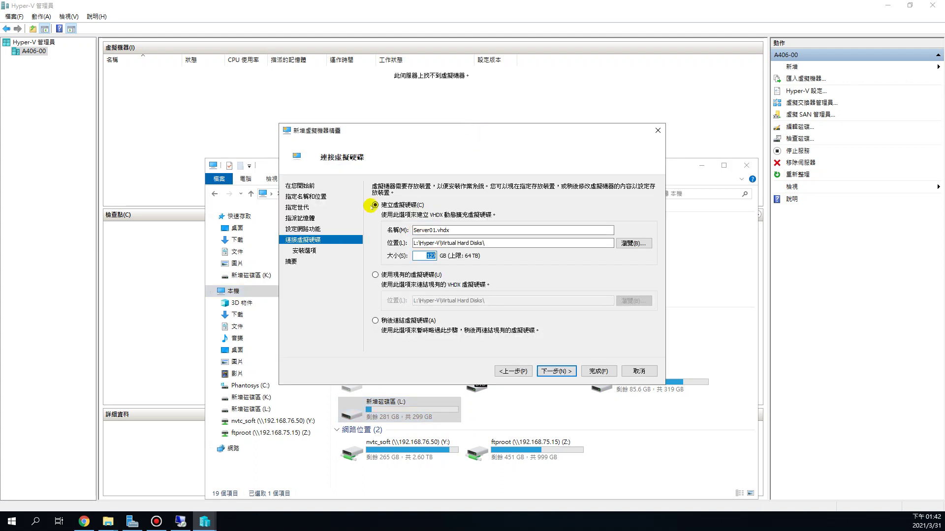
click(268, 171)
drag(632, 163, 626, 203)
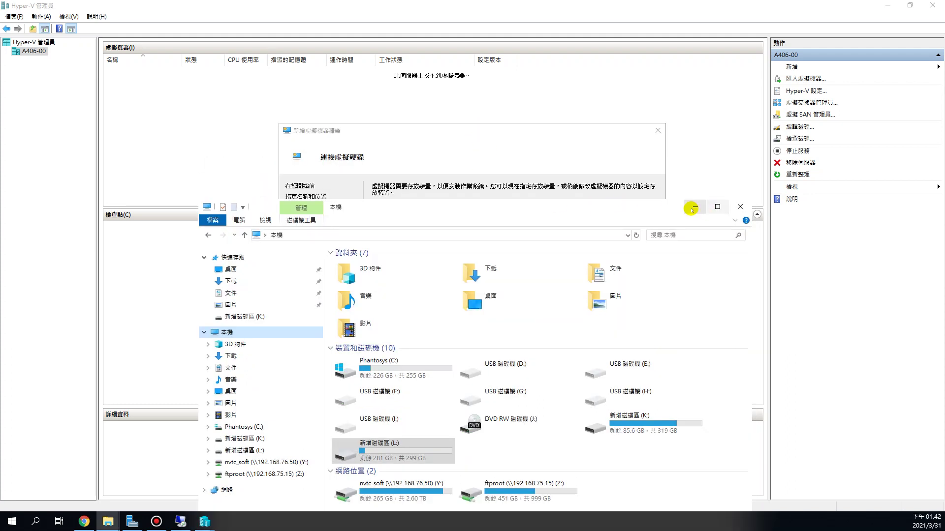
click(691, 207)
click(429, 255)
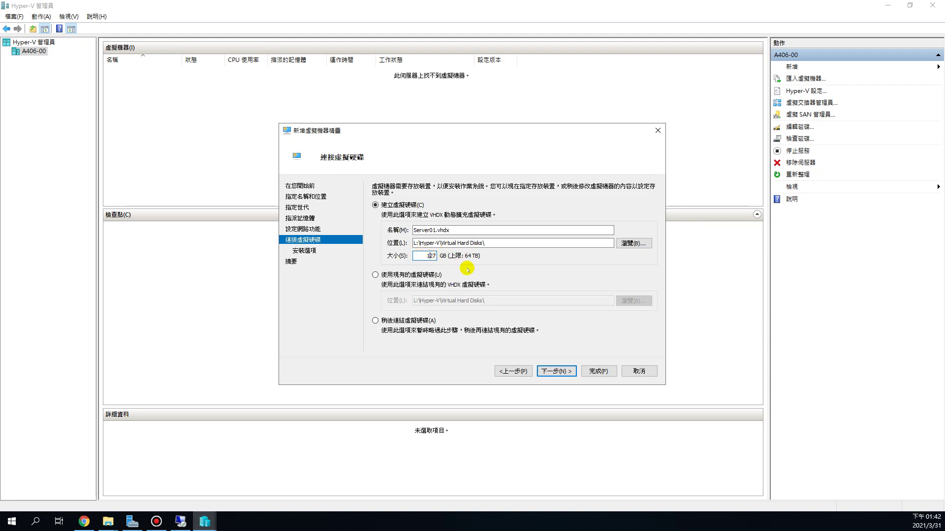
Change the virtual hard disk size from 127 GB to 30 GB.
drag(475, 127, 473, 94)
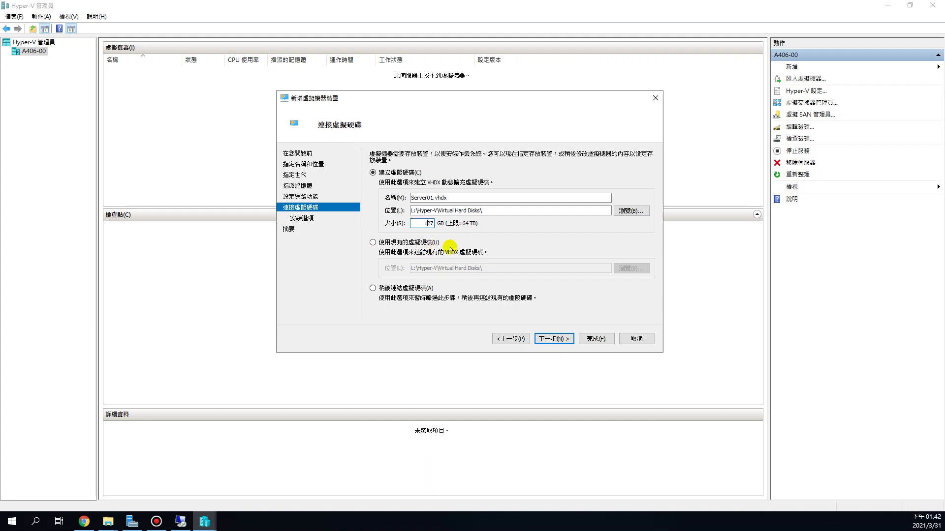
drag(421, 224, 512, 220)
text(30)
drag(422, 224, 442, 223)
click(427, 224)
Check drive L's free space in File Explorer, then continue past the disk page.
click(108, 522)
click(74, 484)
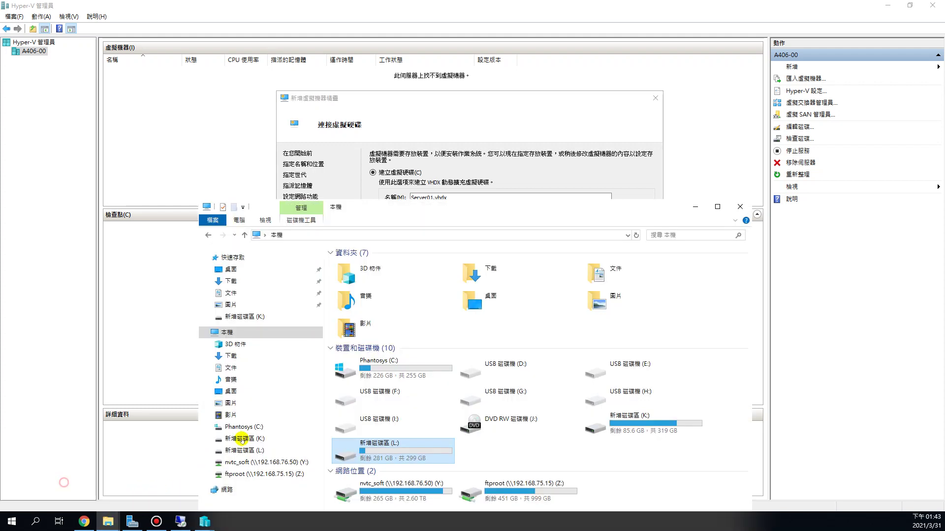
mouse_move(395, 456)
click(403, 437)
click(490, 94)
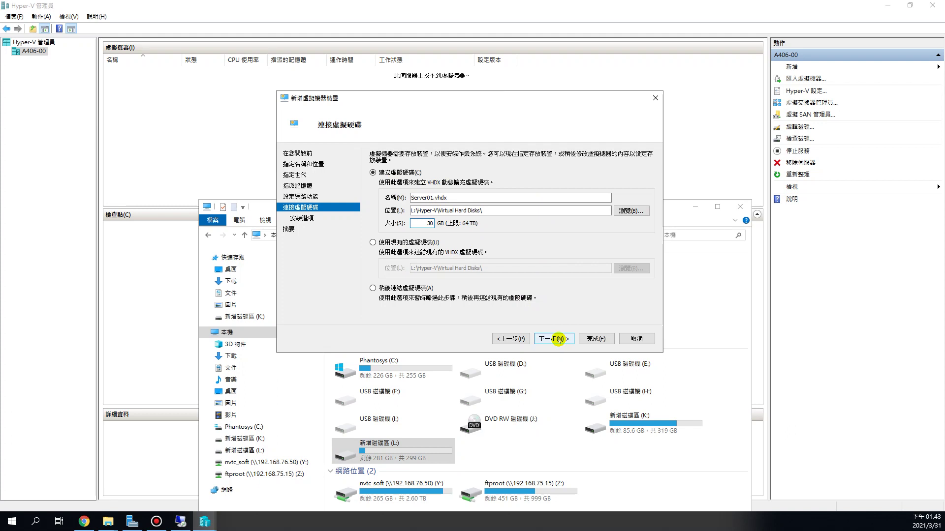
click(558, 338)
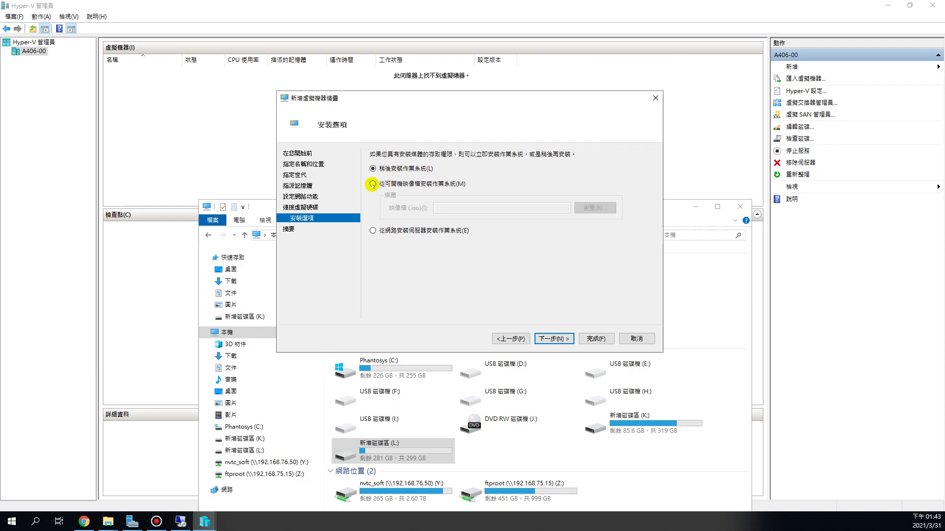
Choose 'Install an operating system from a bootable image file' and browse for the ISO.
click(372, 184)
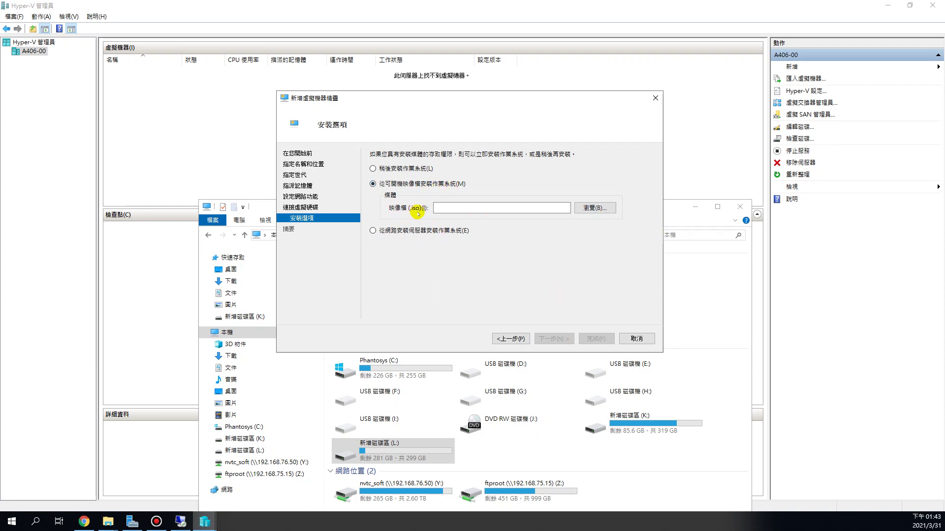
click(604, 211)
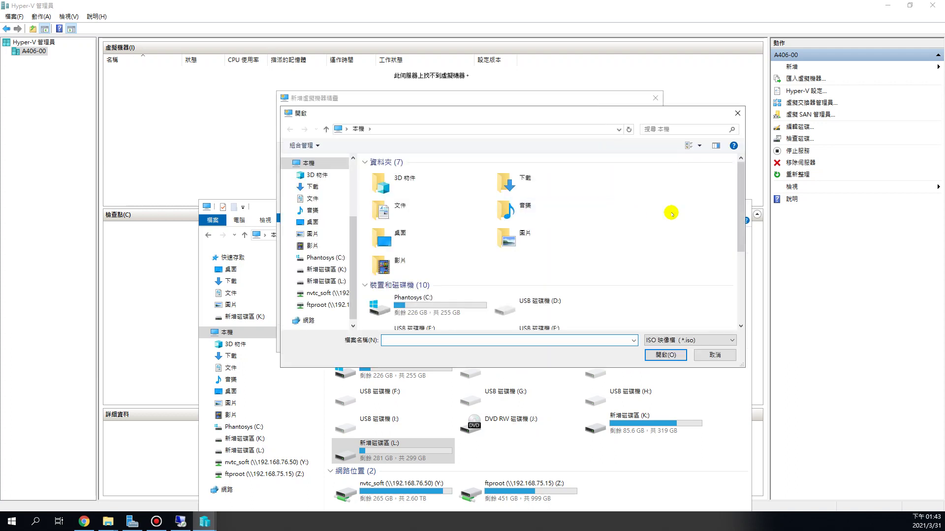
Pick the Windows Server 2016 ISO from L:\ISO\Windows Server 2016 as installation media.
drag(738, 201, 740, 249)
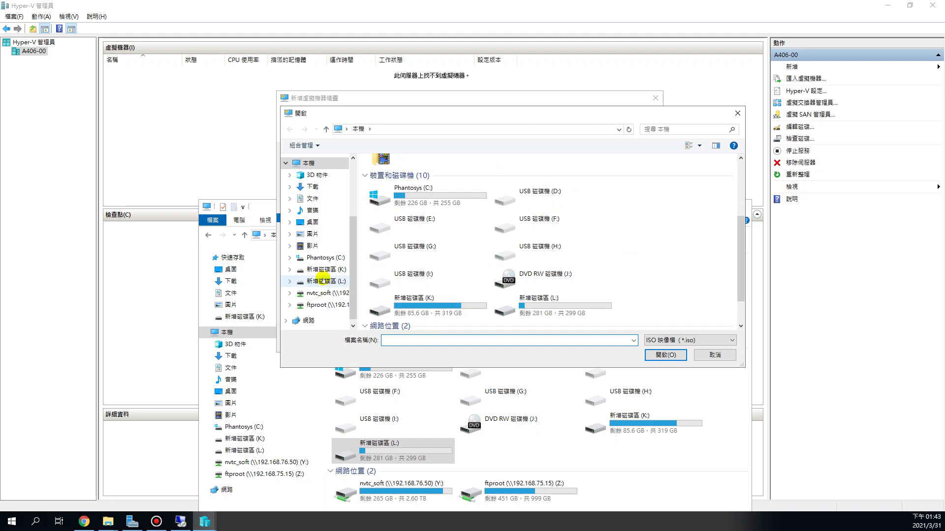
click(322, 280)
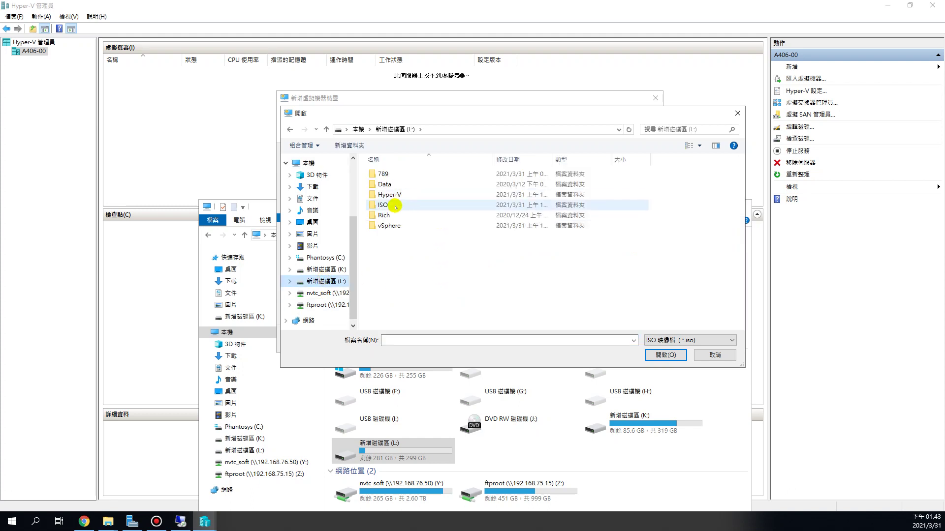
double_click(394, 205)
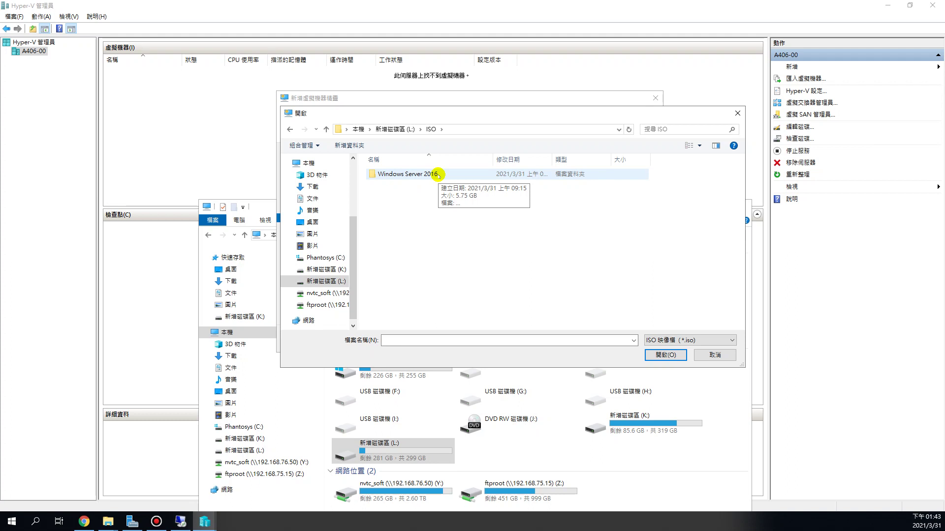
double_click(411, 174)
click(418, 174)
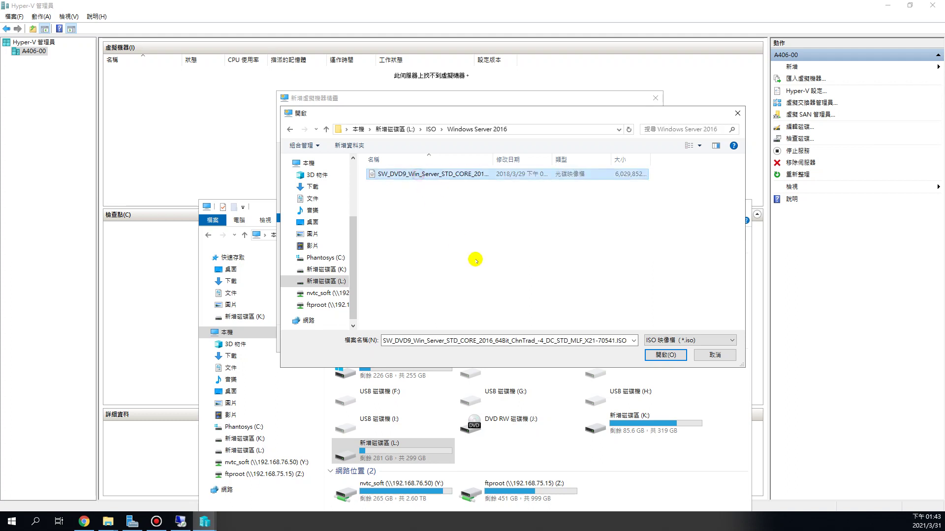
drag(493, 159, 646, 171)
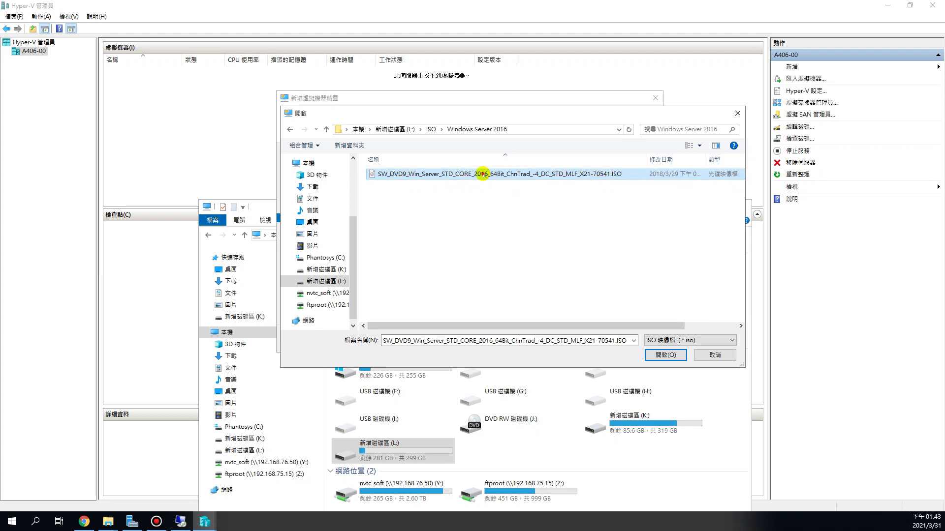
click(599, 198)
click(583, 180)
click(667, 356)
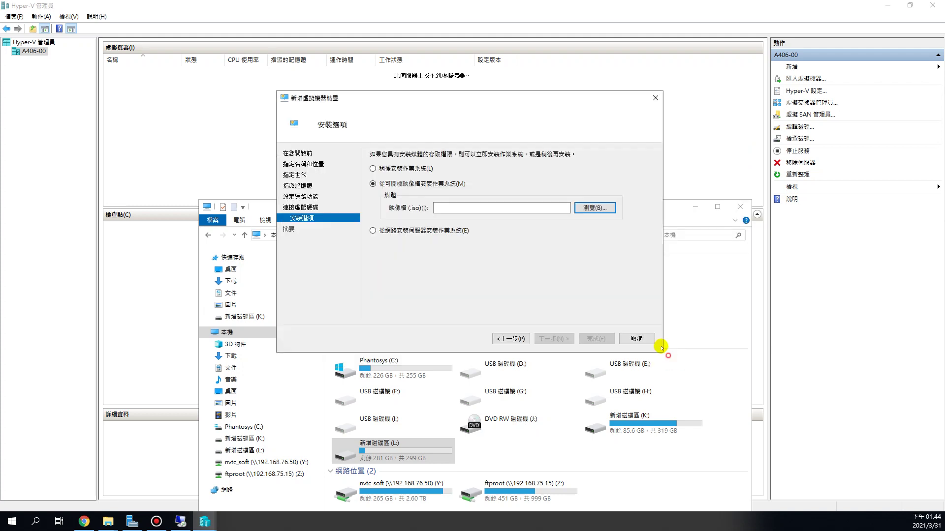
click(514, 207)
drag(513, 207, 422, 207)
click(475, 208)
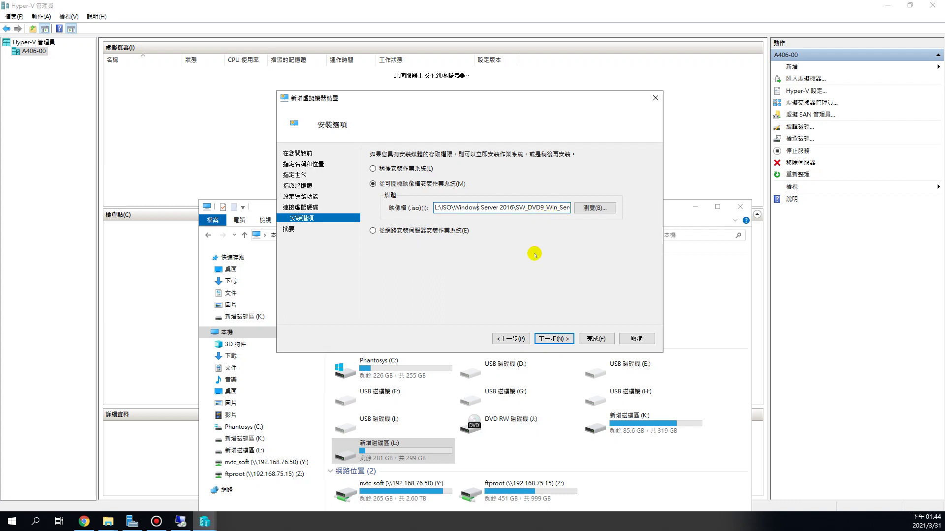
Finish the wizard to create Server01 and select it in the machine list.
click(561, 338)
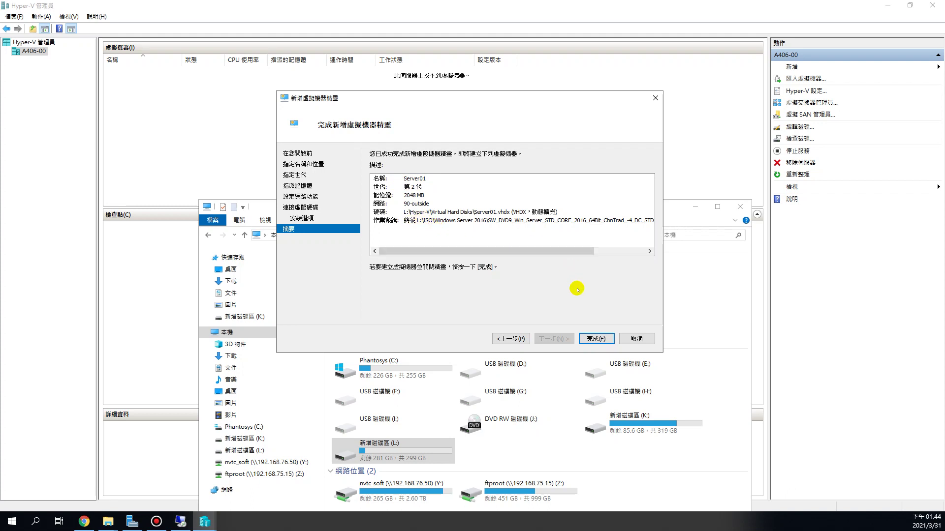
click(601, 338)
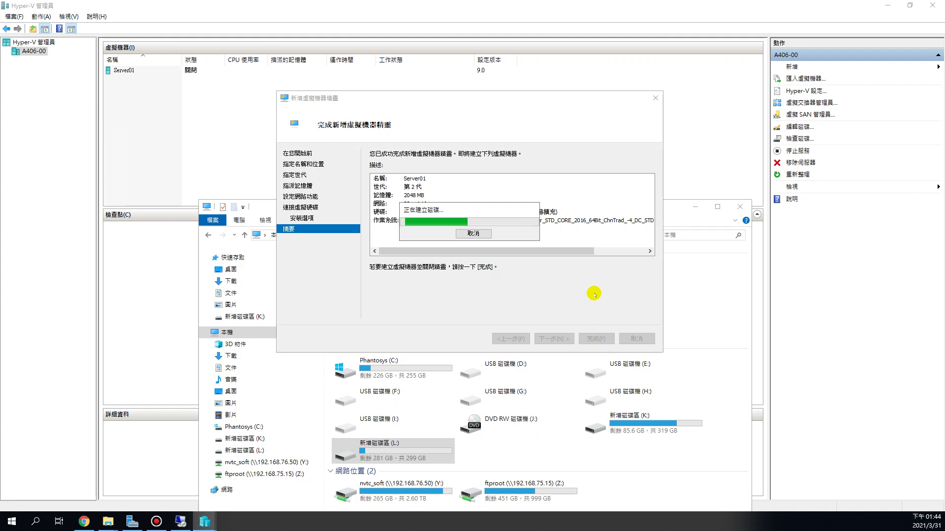
click(693, 207)
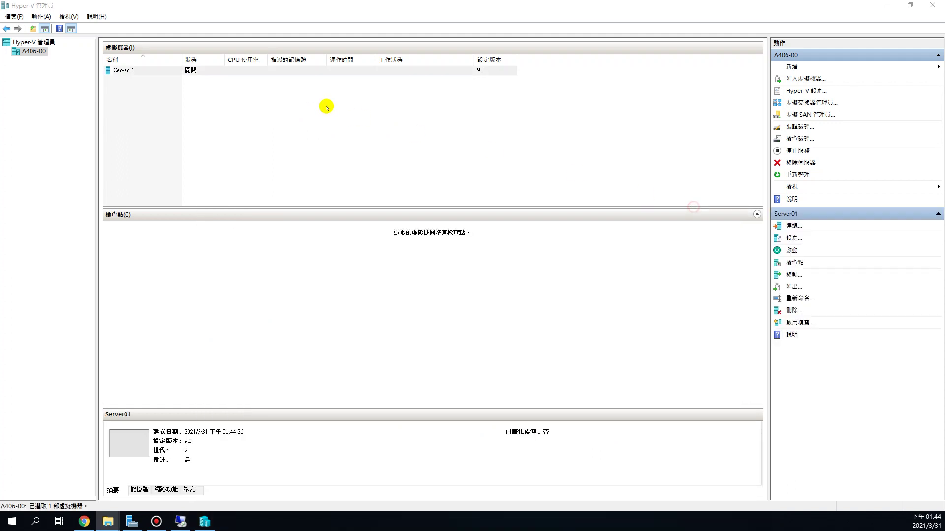
click(268, 108)
click(120, 72)
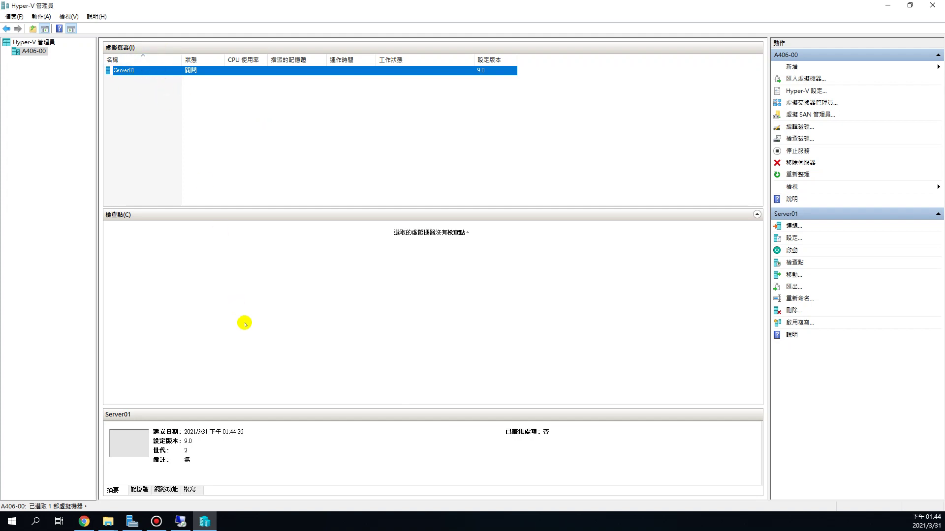
Bring up File Explorer's This PC window and move it higher.
click(108, 521)
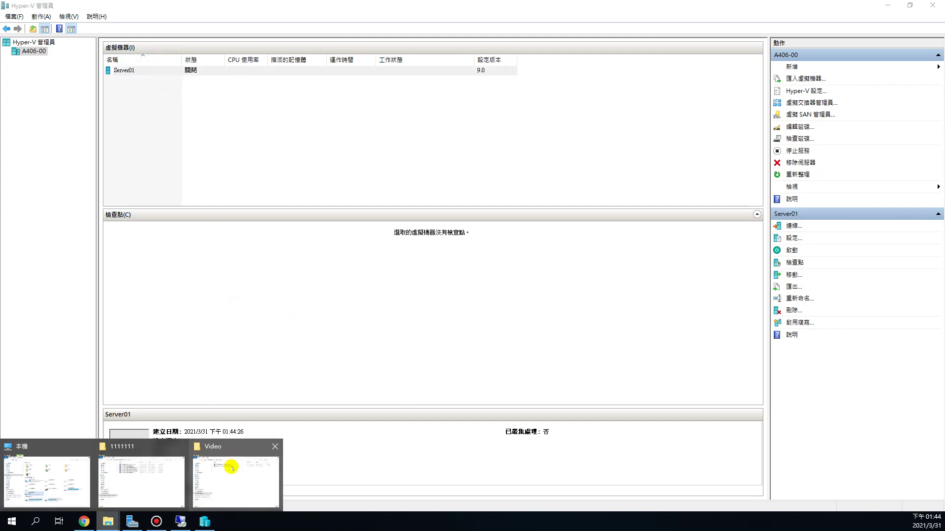
click(63, 475)
drag(384, 162, 353, 100)
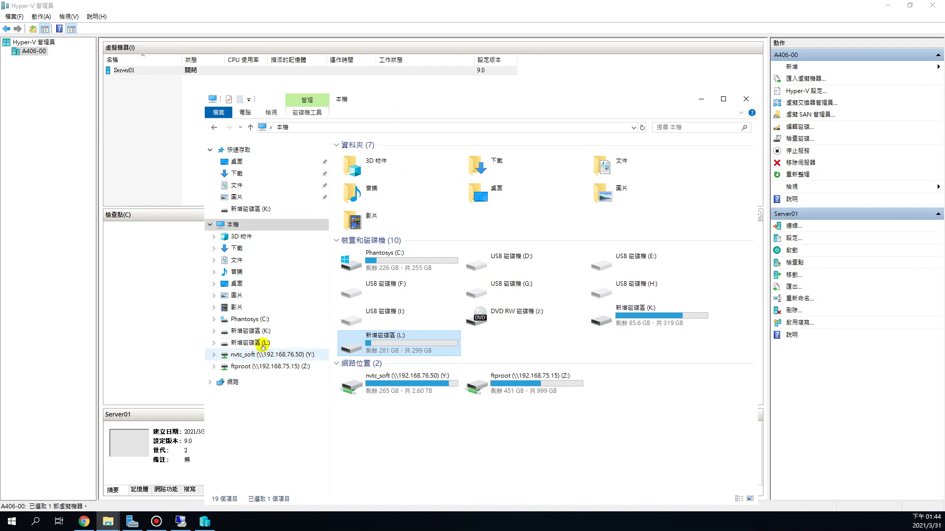
Open L:\Hyper-V\Virtual Hard Disks to check Server01.vhdx.
click(261, 343)
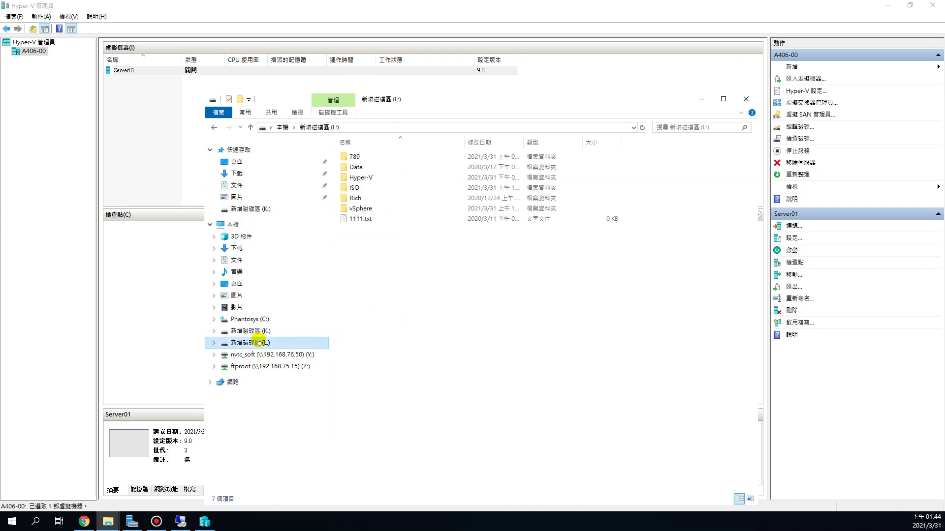
double_click(381, 178)
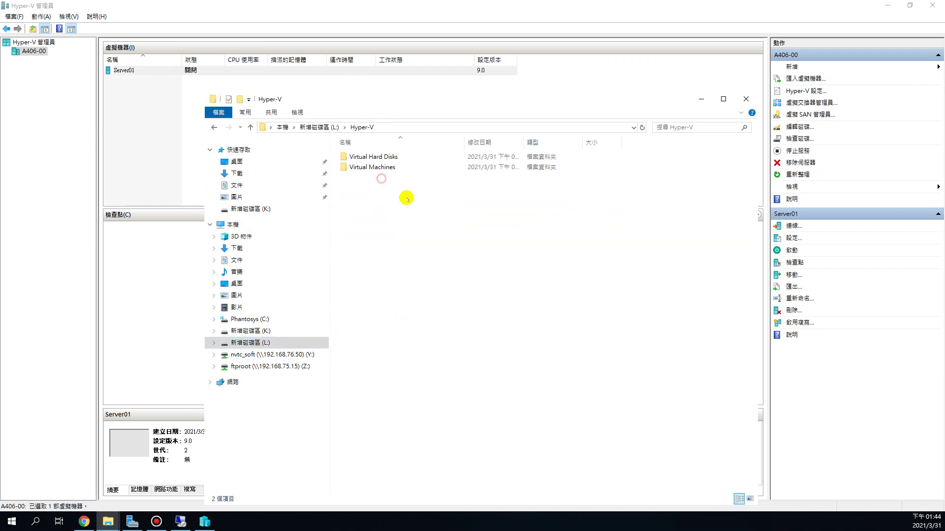
double_click(370, 158)
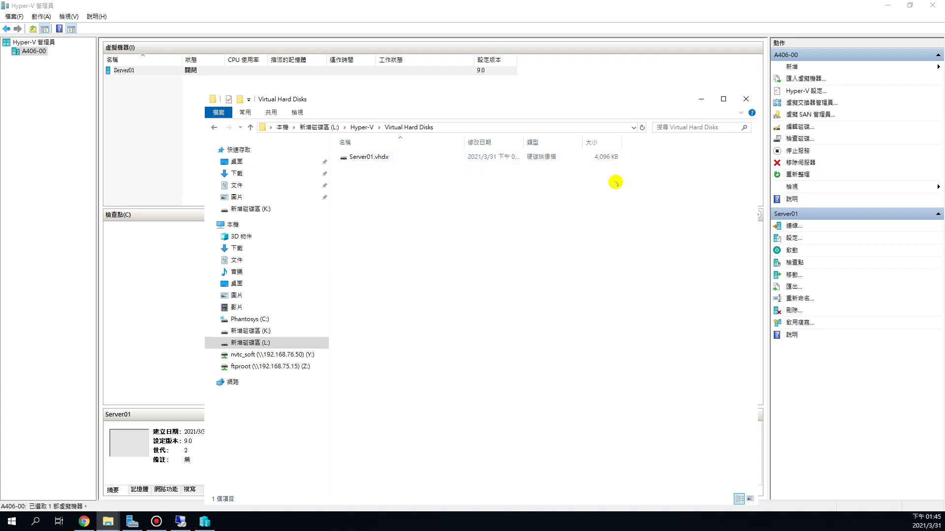
Open L:\Hyper-V\Virtual Machines and review Server01's folder and VMCX, VMGS, VMRS files.
click(362, 127)
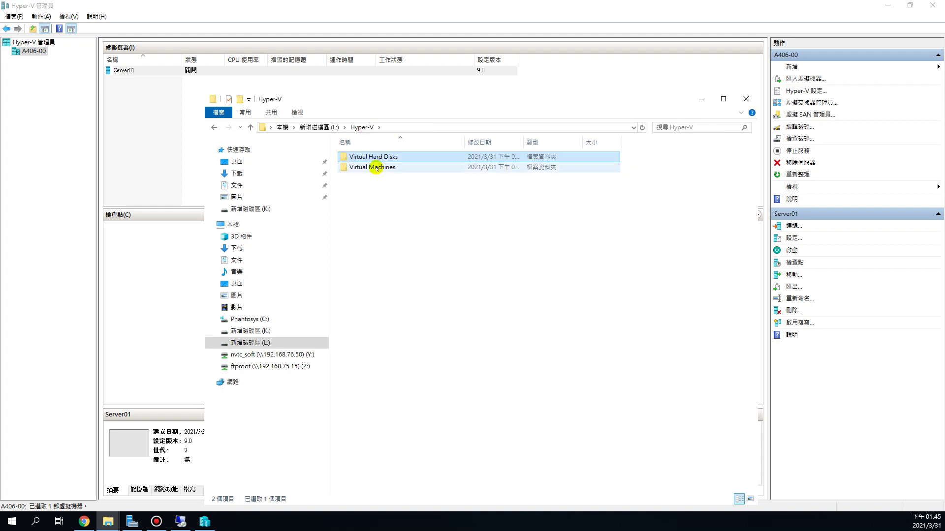
click(376, 168)
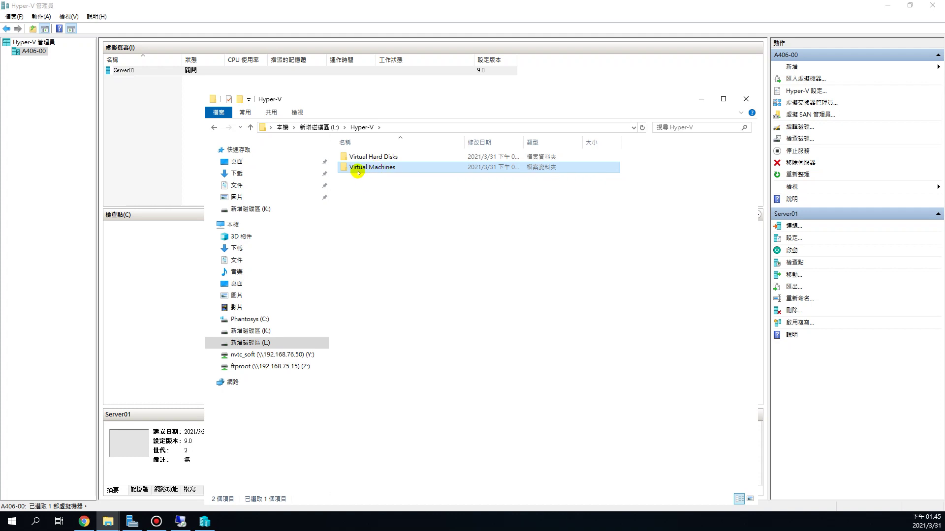
mouse_move(382, 170)
double_click(383, 167)
click(375, 156)
click(373, 167)
click(372, 177)
click(370, 187)
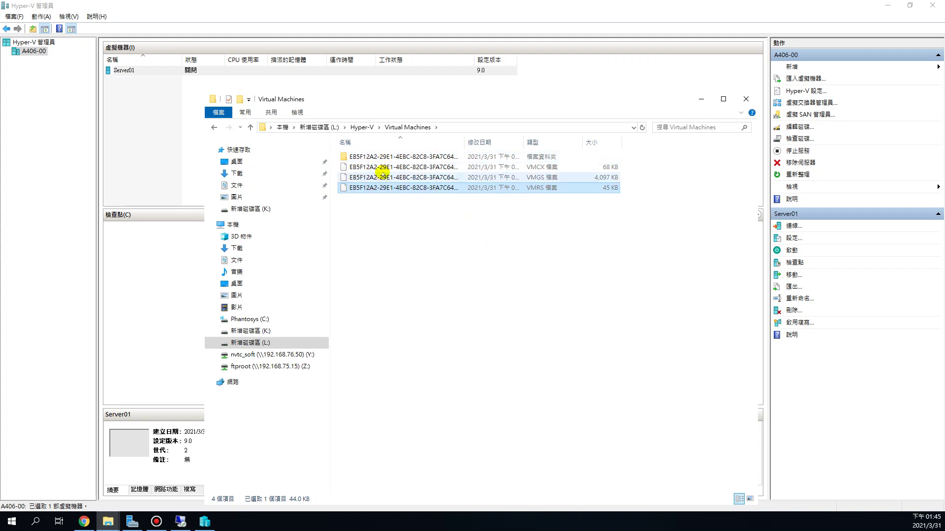
drag(428, 100, 629, 101)
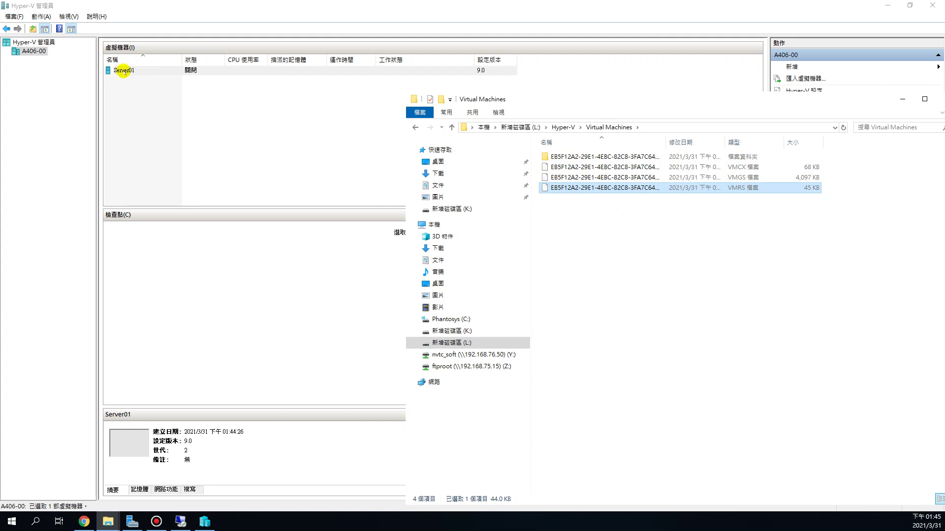
Open Server01's shortcut menu in Hyper-V Manager, cancelling an accidental rename.
click(124, 71)
click(124, 70)
right_click(123, 71)
click(107, 86)
click(140, 70)
right_click(145, 73)
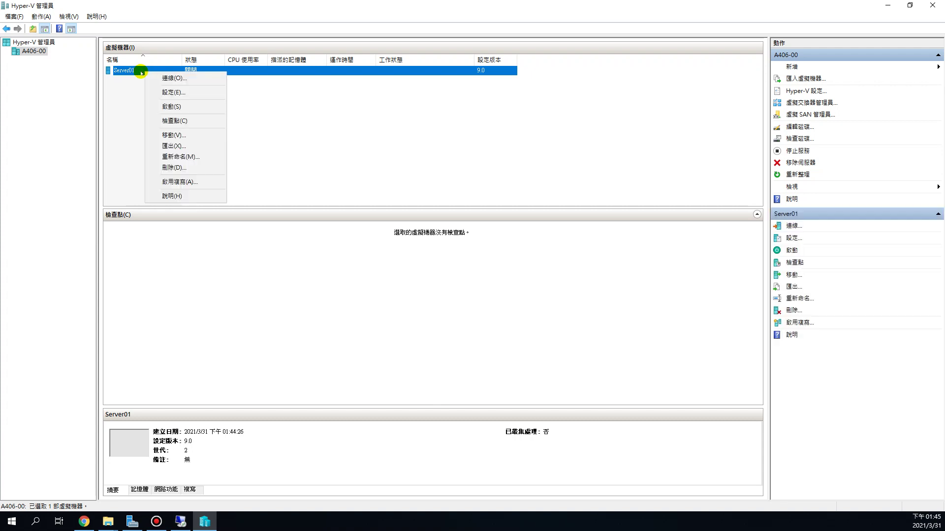
Open Server01's settings and review its 2048 MB memory and single processor.
click(181, 92)
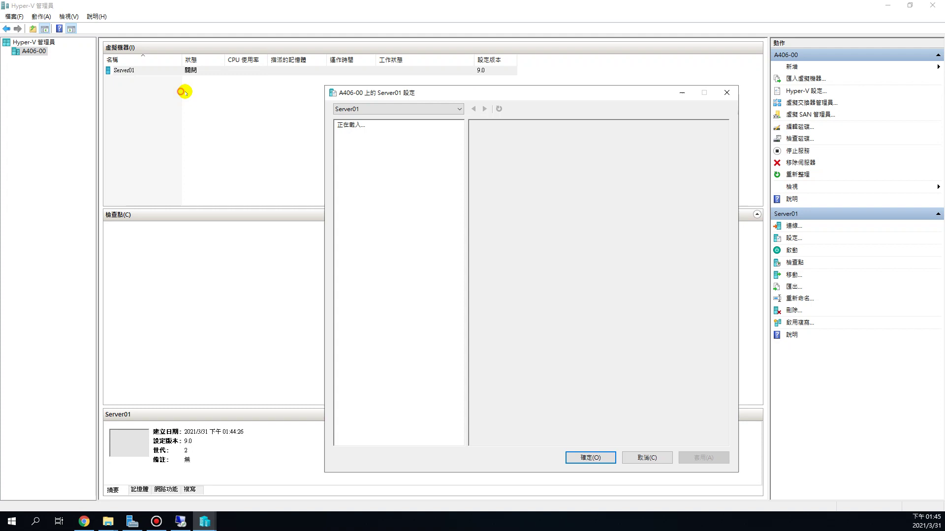
drag(438, 93, 331, 88)
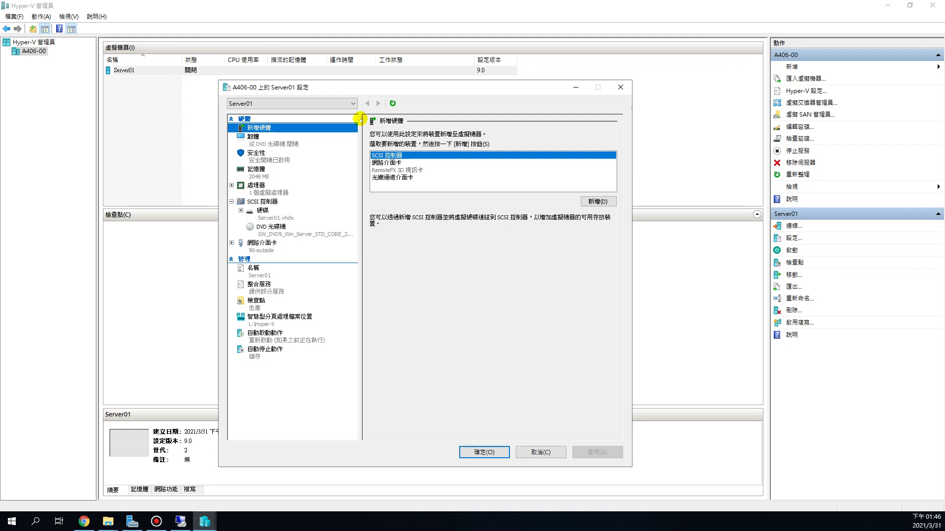
click(183, 74)
click(257, 171)
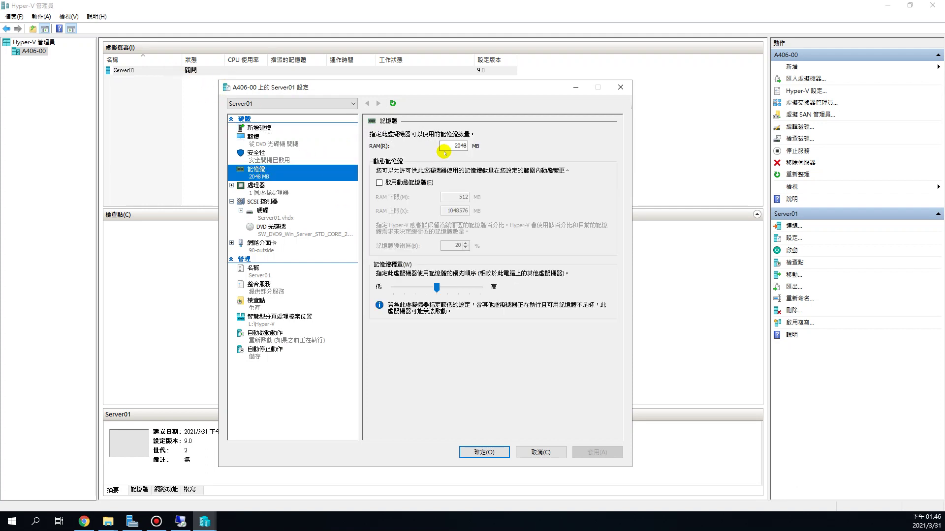
double_click(458, 146)
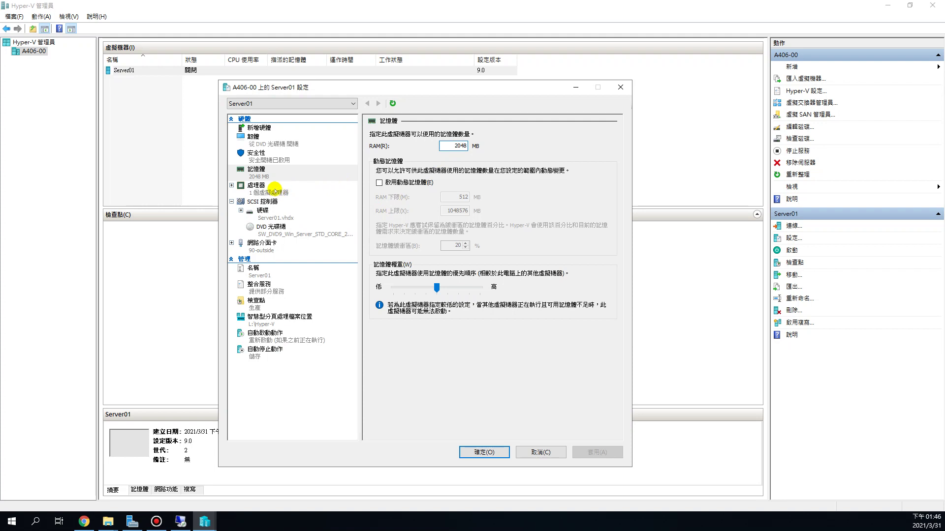
click(260, 191)
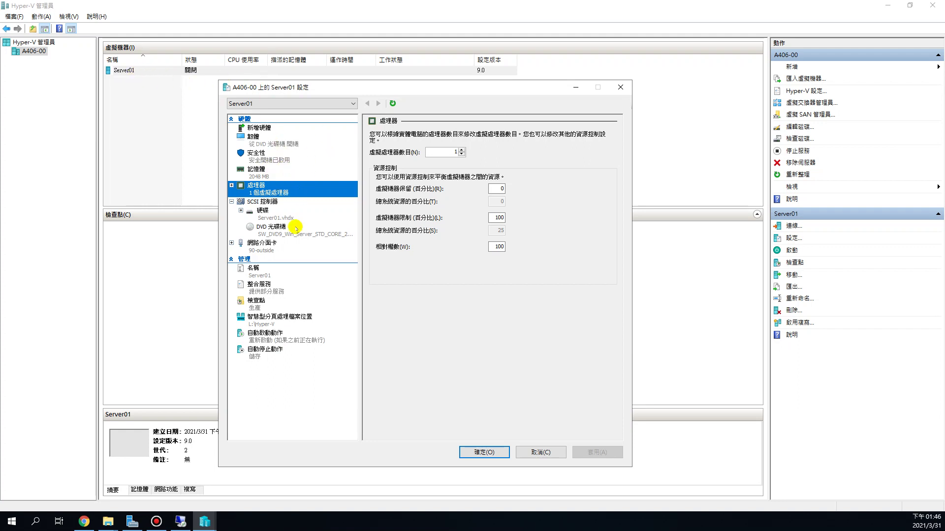
Review the hard drive's Server01.vhdx path and the DVD drive's Windows Server 2016 ISO.
click(264, 216)
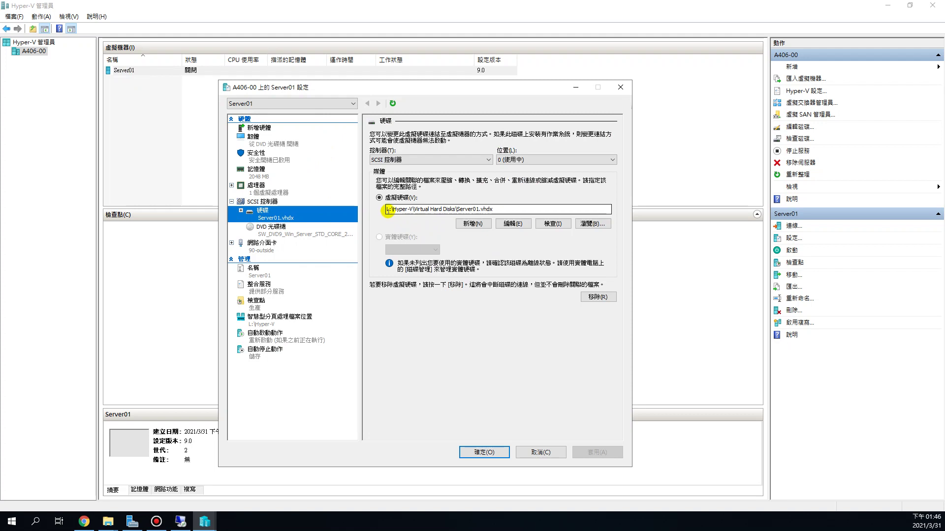
click(393, 209)
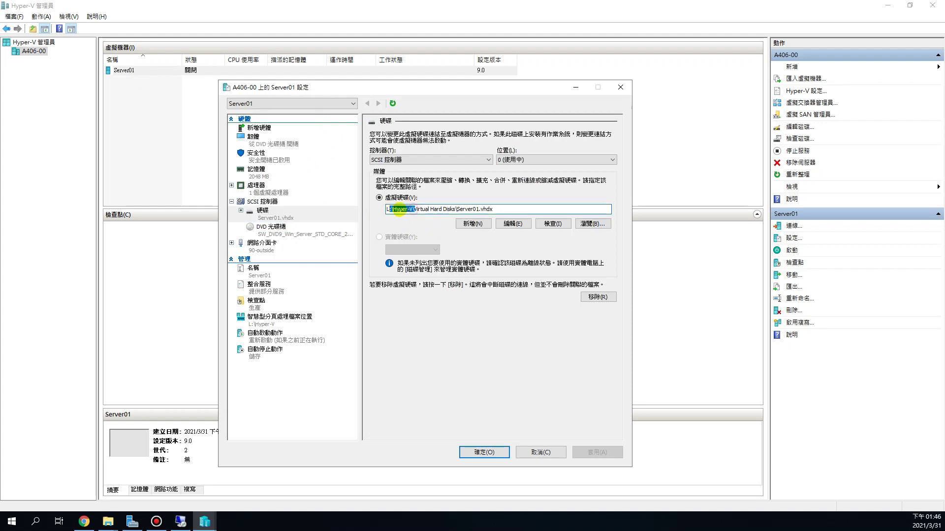
drag(422, 209, 497, 209)
click(481, 209)
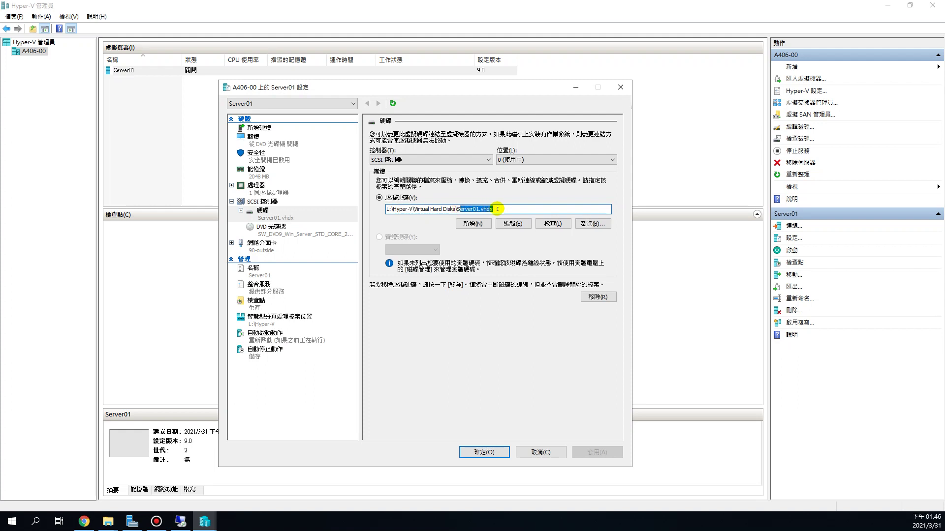
click(270, 233)
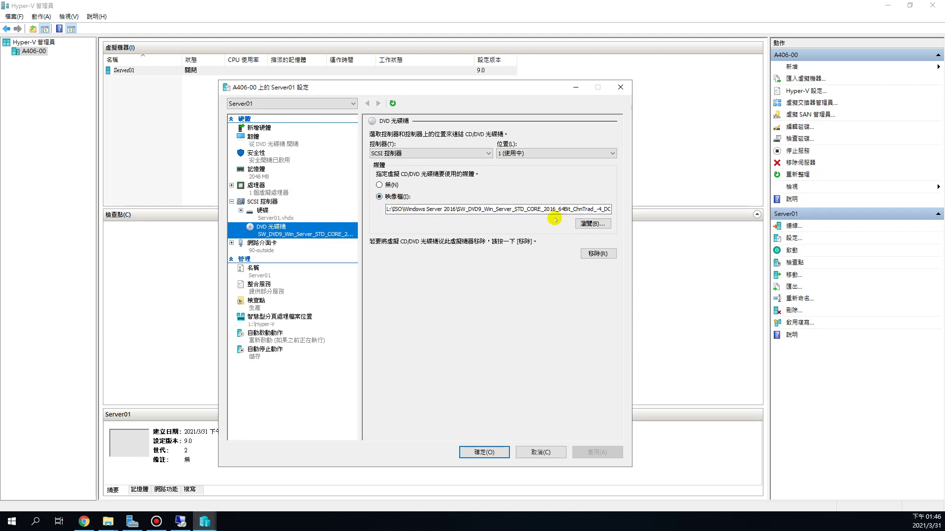
drag(588, 209, 638, 215)
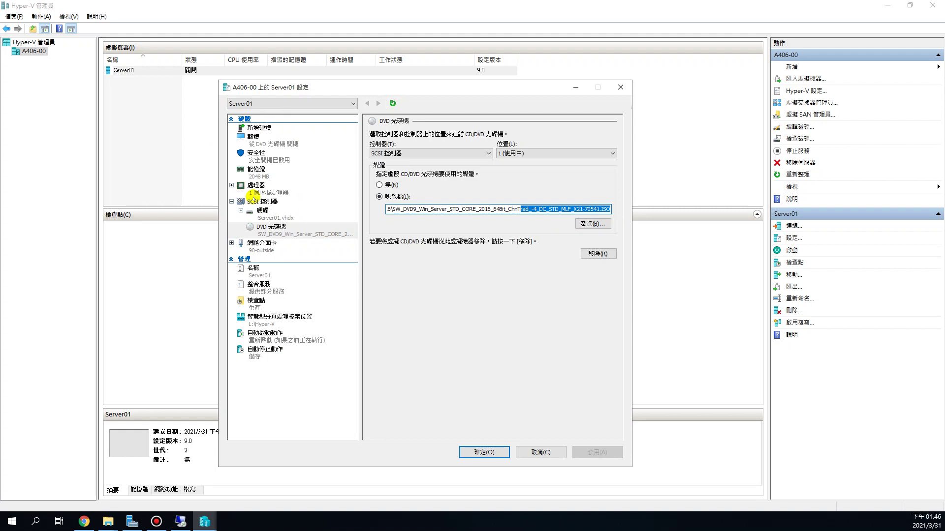
Browse L:\Hyper-V's Virtual Machines folder, then open Virtual Hard Disks.
mouse_move(108, 521)
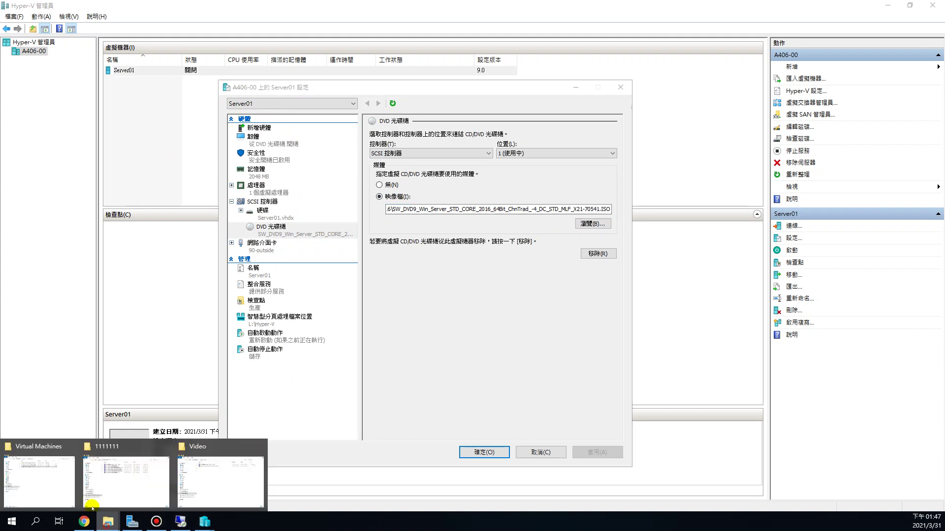
click(87, 460)
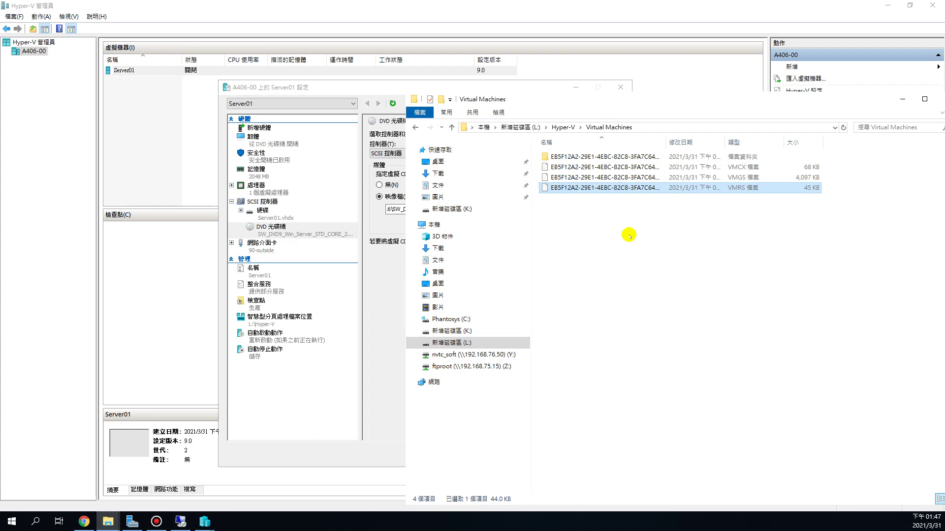
drag(520, 101, 444, 113)
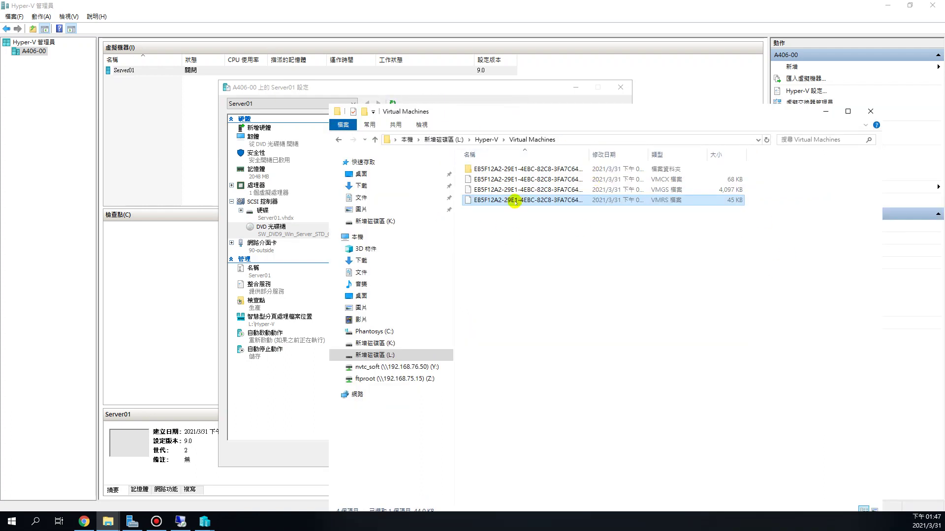
click(487, 140)
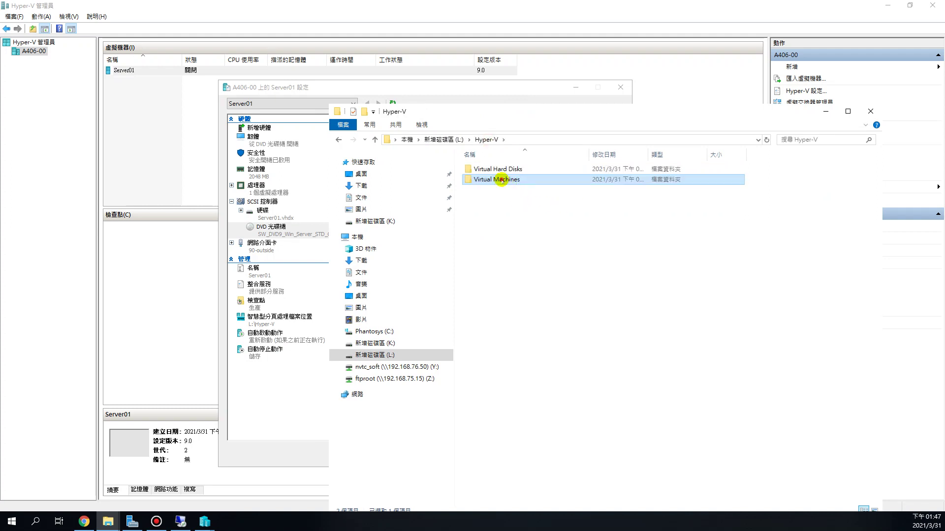
double_click(500, 180)
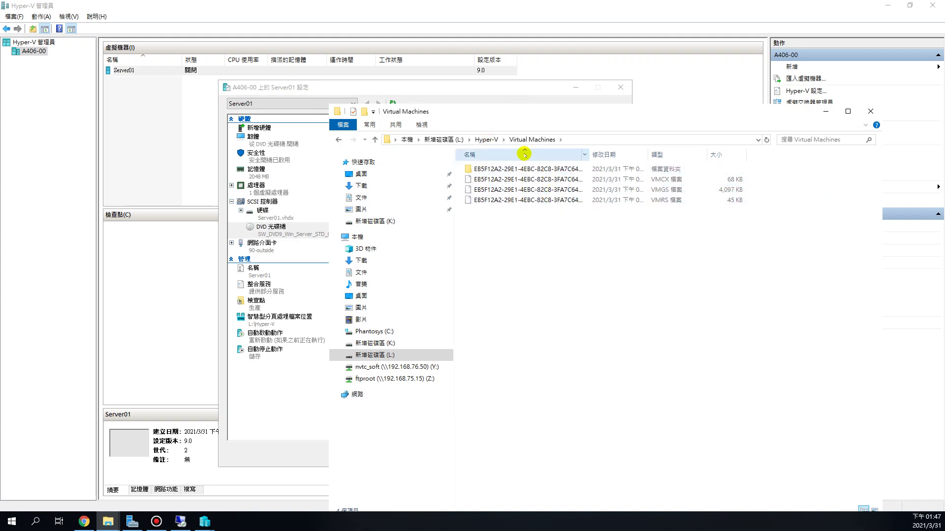
click(486, 140)
double_click(491, 168)
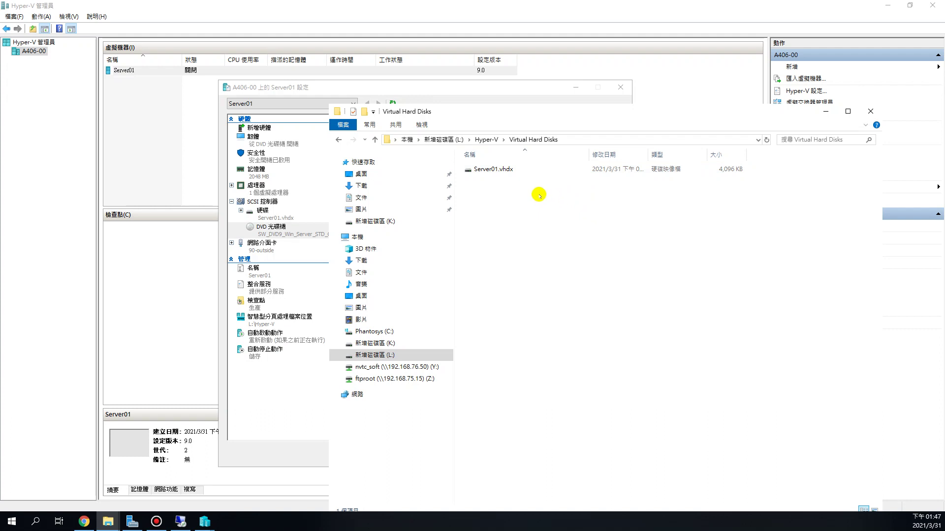
Inspect Server01.vhdx at 4,096 KB, then return to Server01's settings dialog.
click(492, 169)
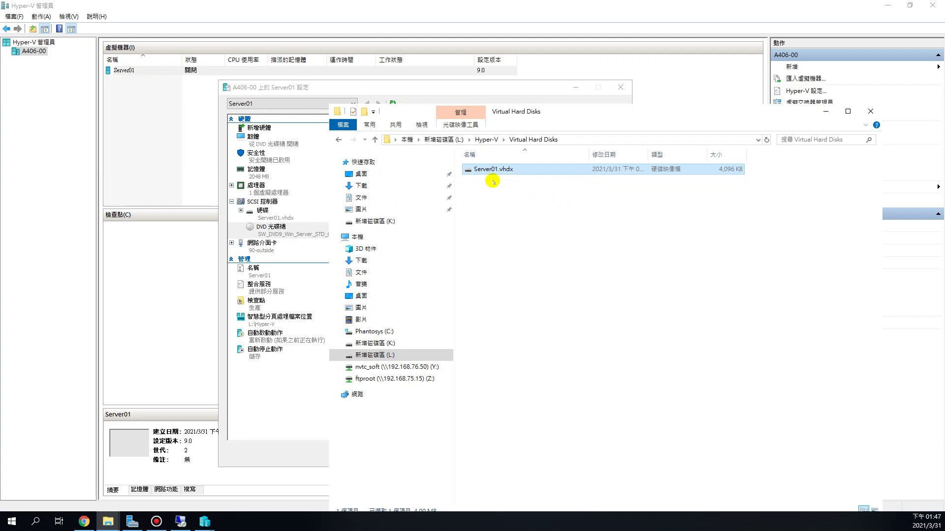
click(590, 225)
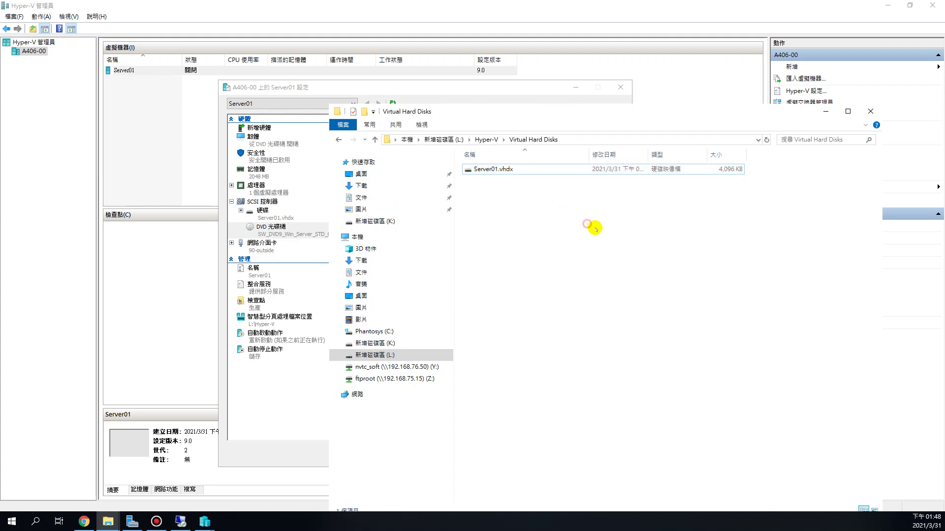
drag(623, 112, 516, 106)
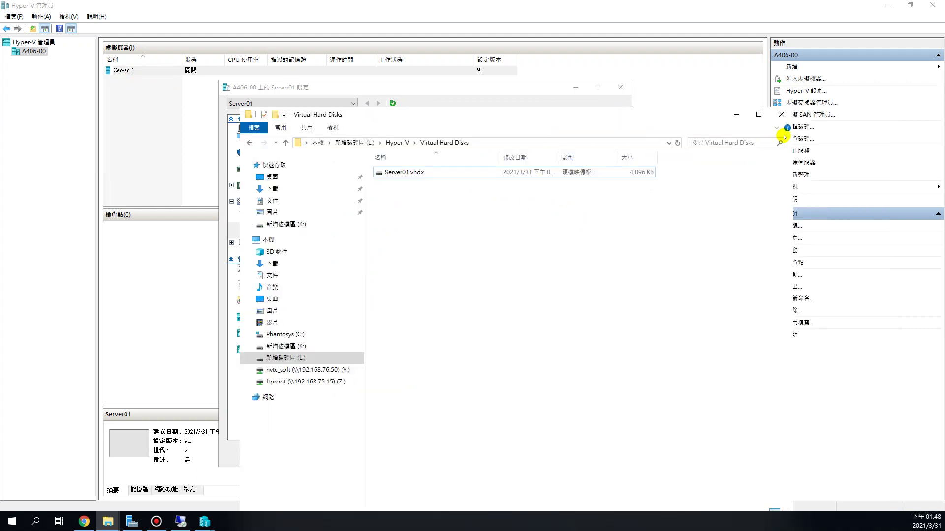
click(781, 114)
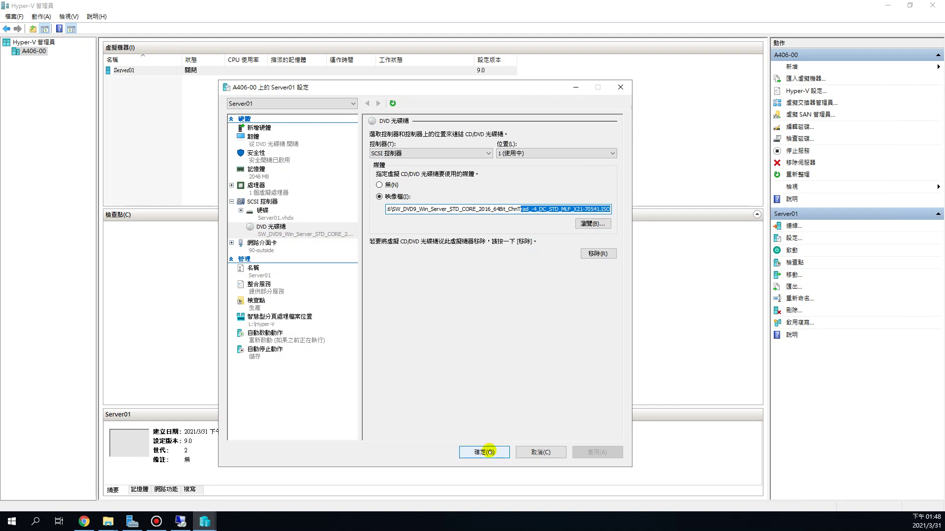
Save Server01's DVD image setting and open a connection window to the powered-off Server01 VM.
click(484, 451)
click(470, 136)
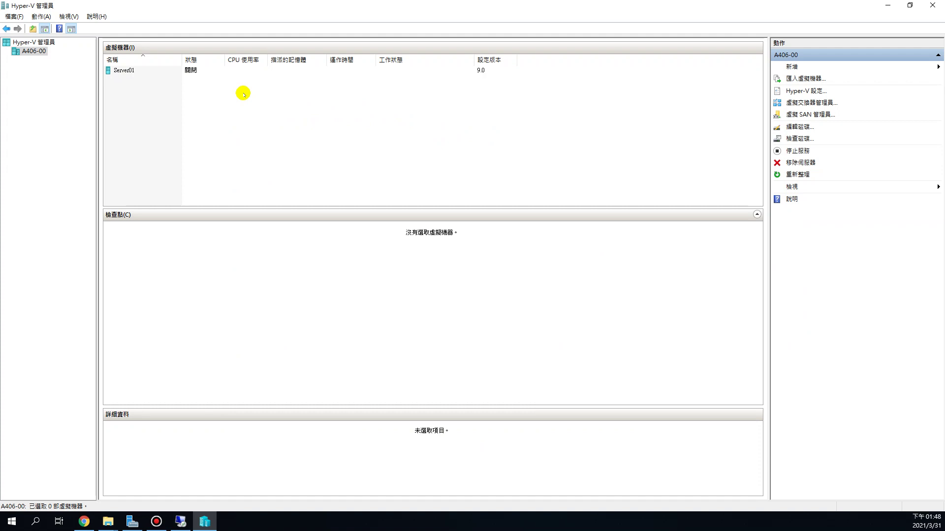
click(162, 71)
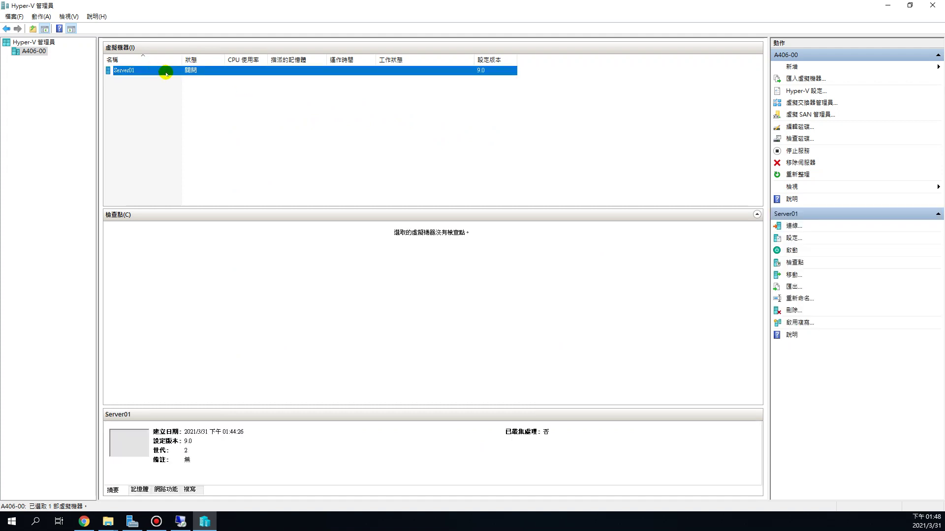
click(158, 129)
click(143, 69)
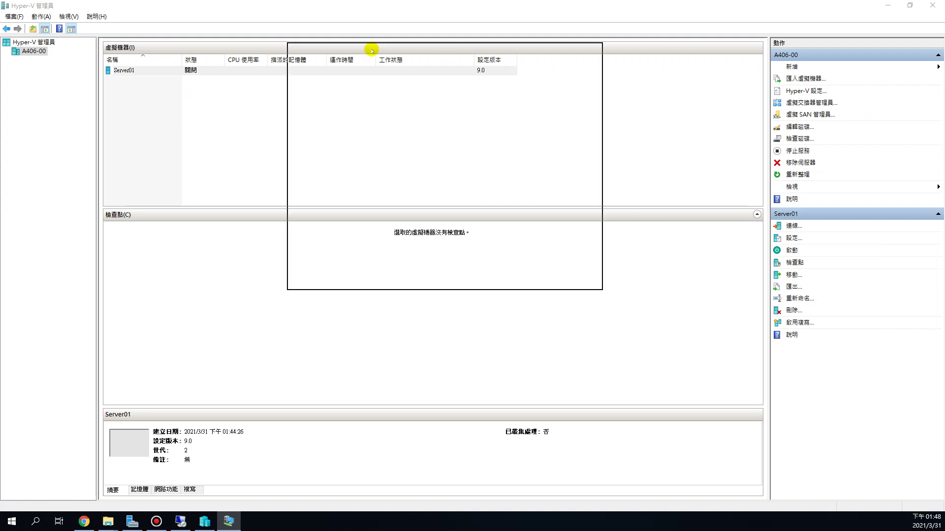
drag(364, 48, 358, 77)
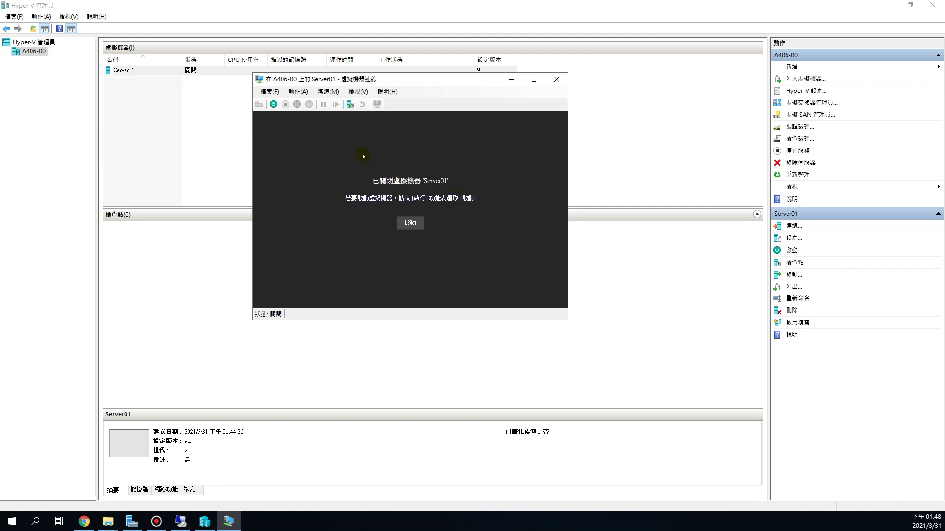
Minimize Hyper-V Manager and Server Manager and bring the Server01 connection window forward.
click(311, 146)
click(152, 162)
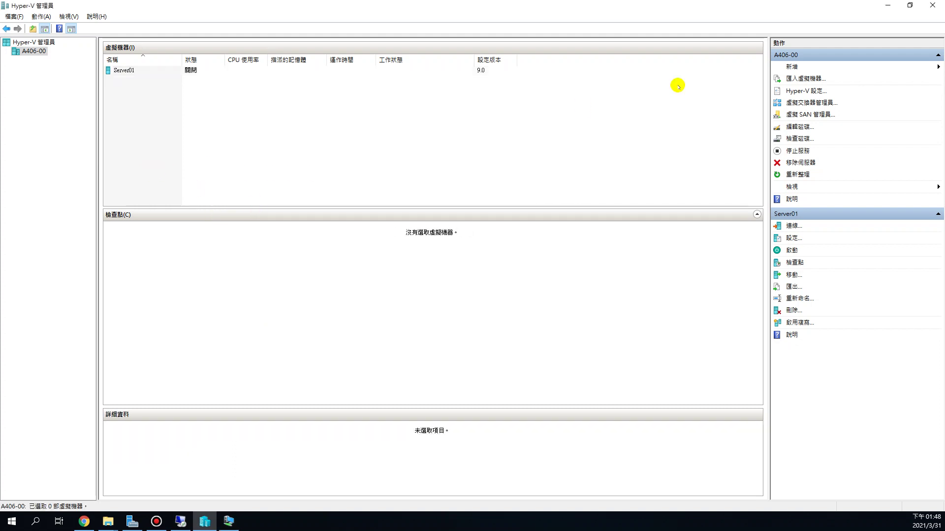
click(887, 5)
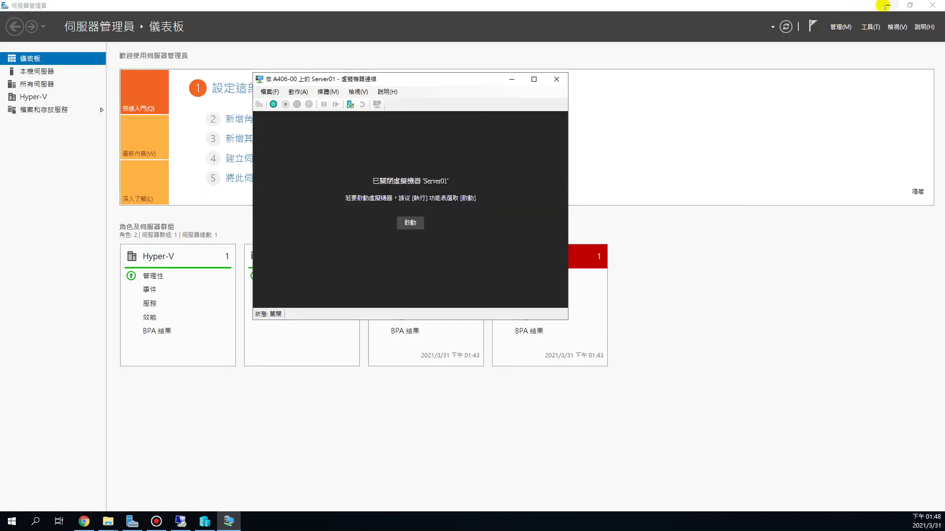
click(885, 5)
click(784, 77)
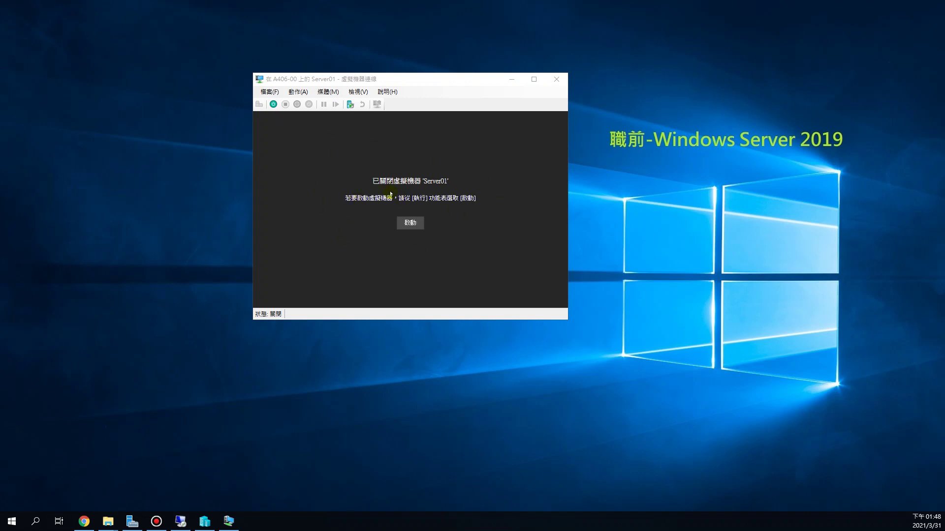
click(490, 173)
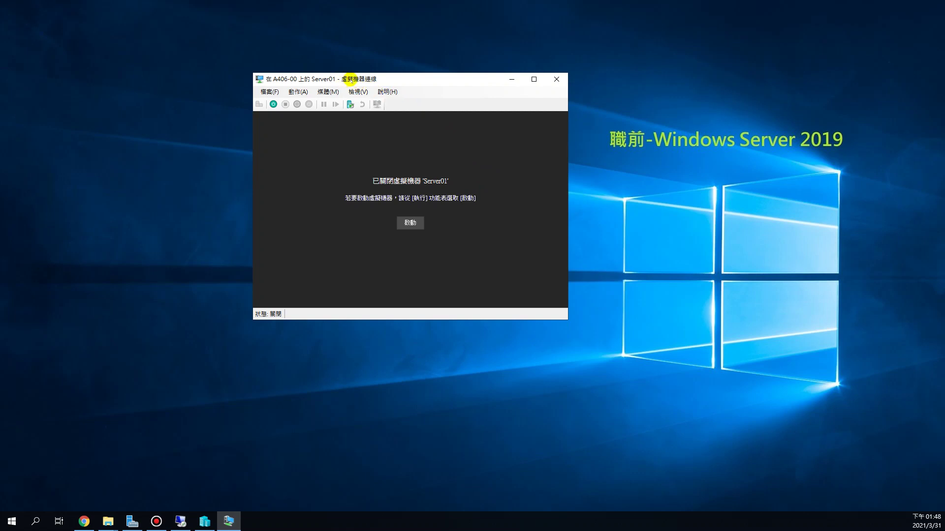
click(615, 153)
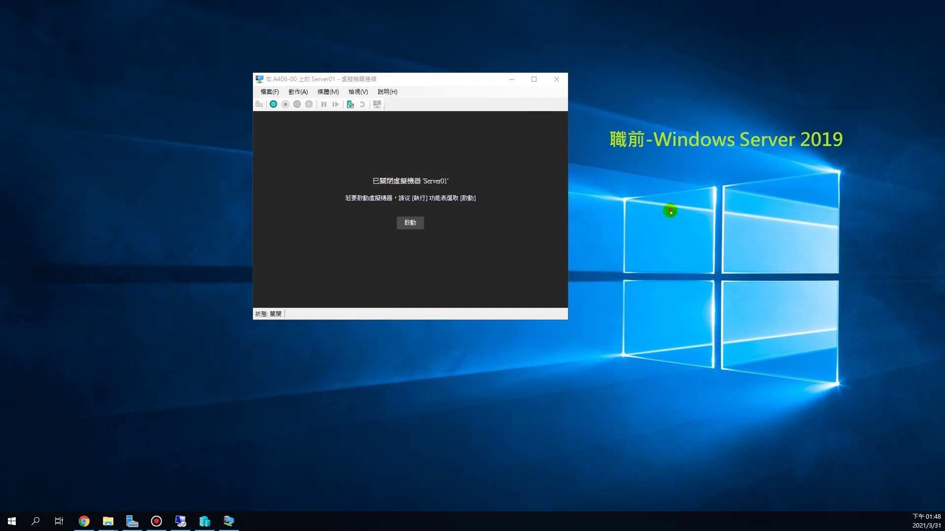
click(398, 155)
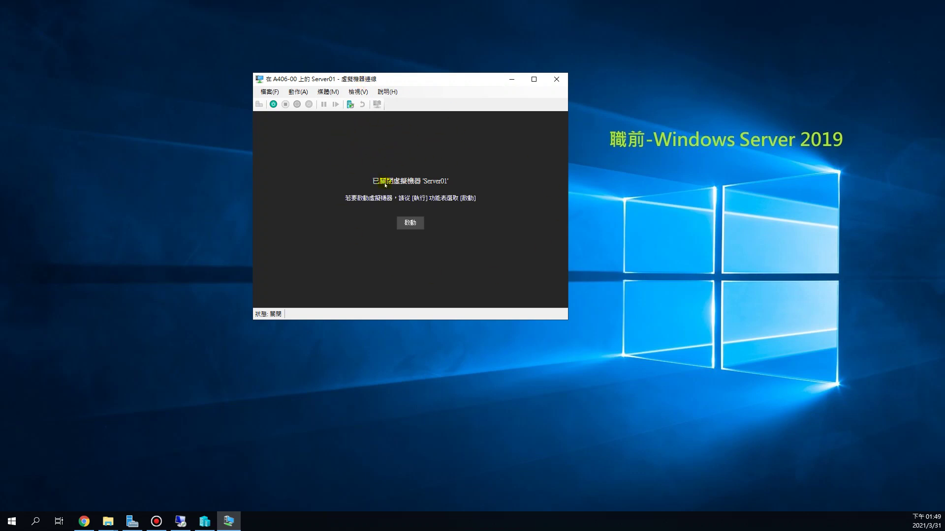
click(736, 203)
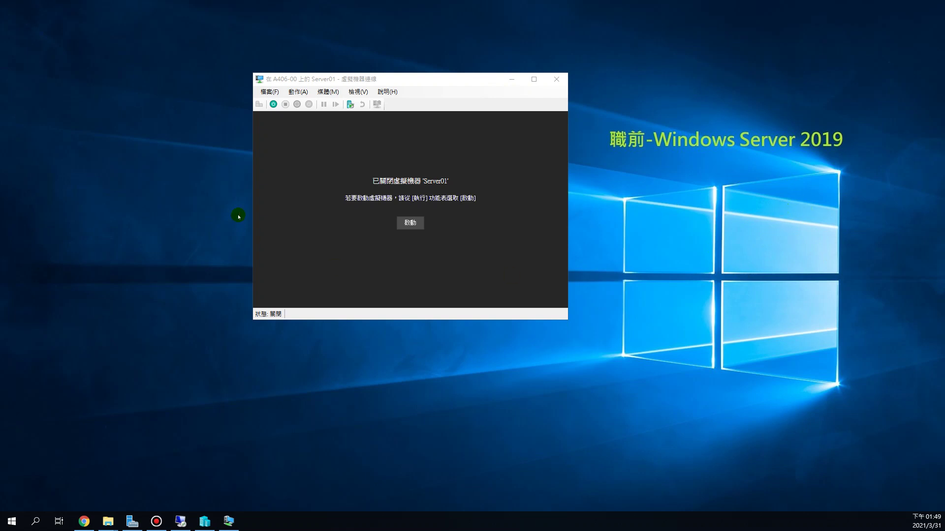
click(322, 174)
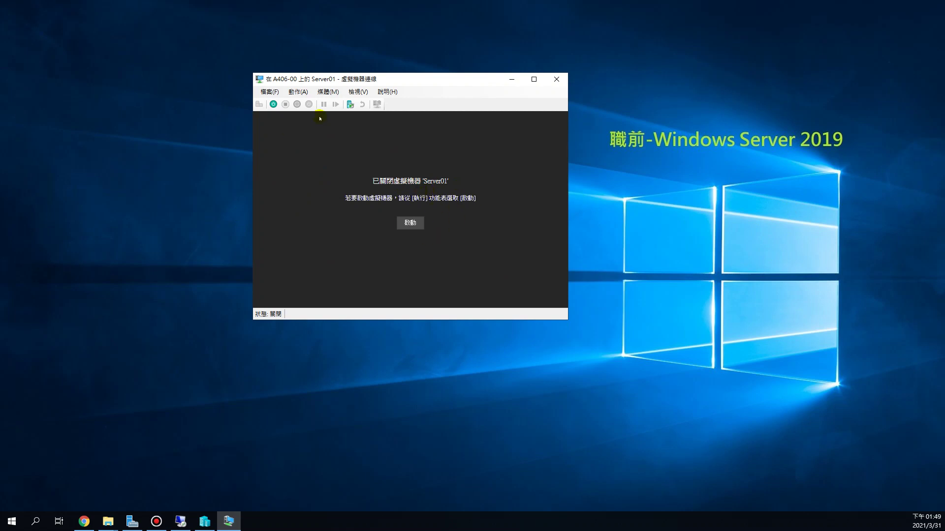
Start Server01 and boot it from the installation DVD into Windows Setup's language page.
click(410, 223)
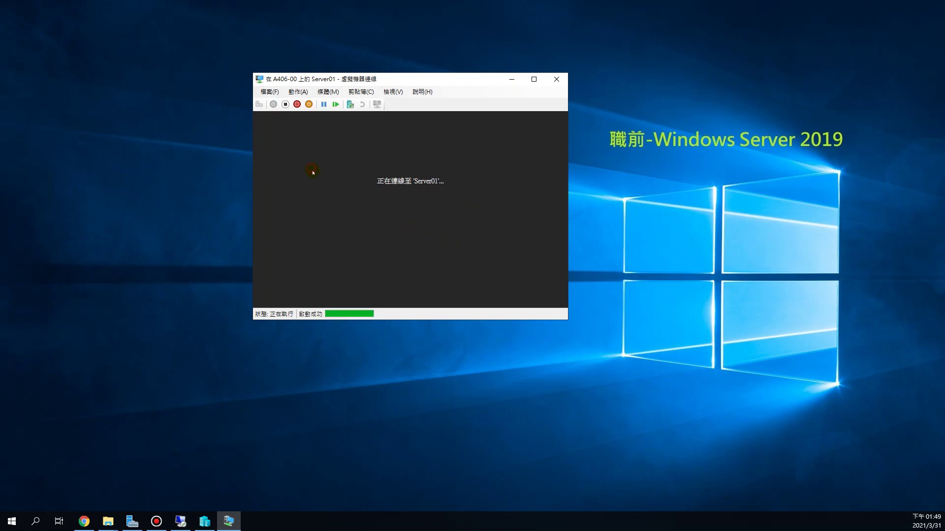
key(Return)
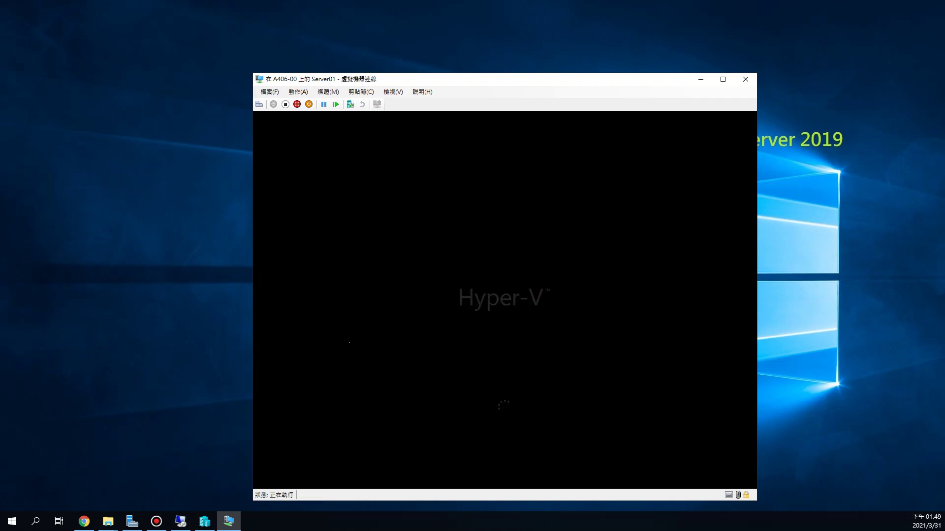
drag(470, 80, 447, 46)
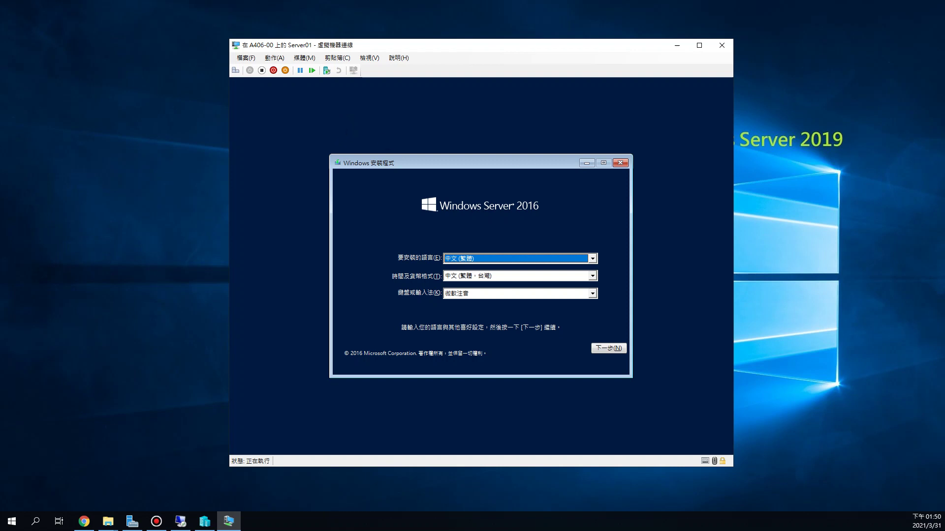
Keep the default language settings and choose Install now in Windows Server 2016 Setup.
key(alt+Tab)
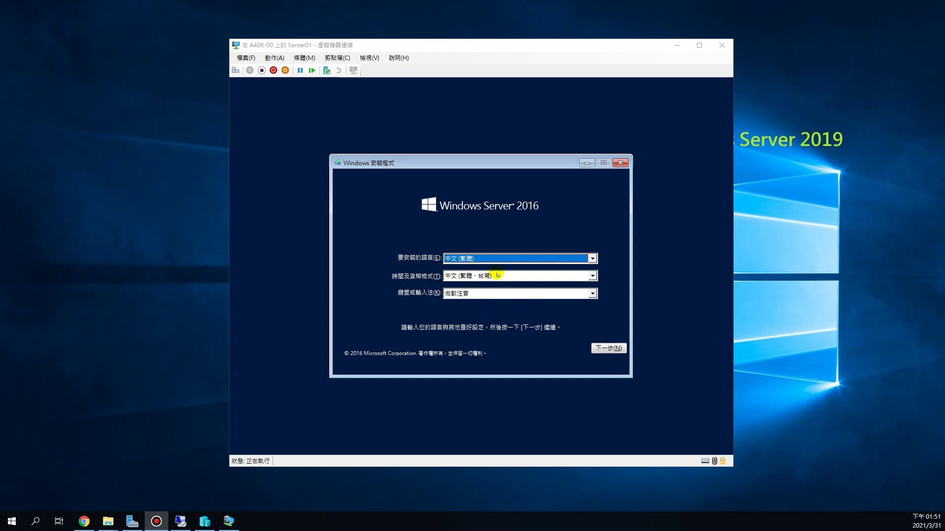
click(615, 348)
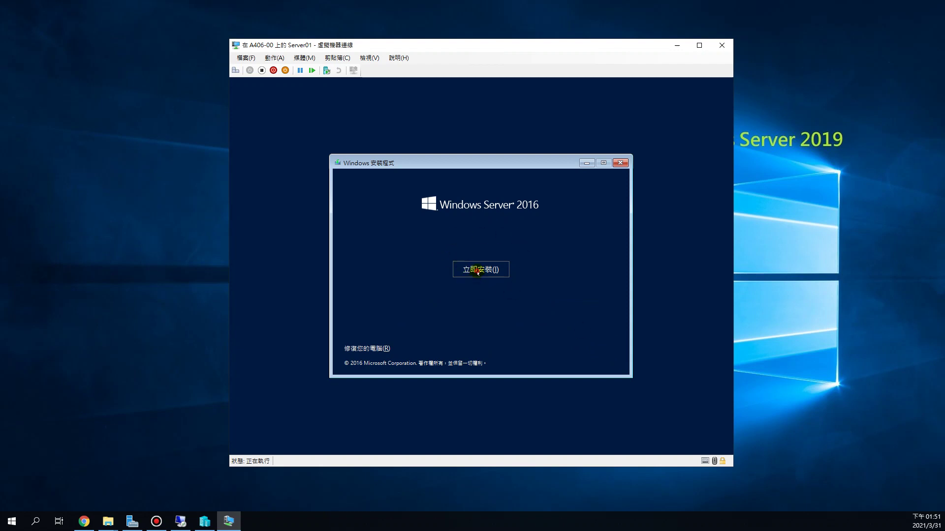
click(478, 271)
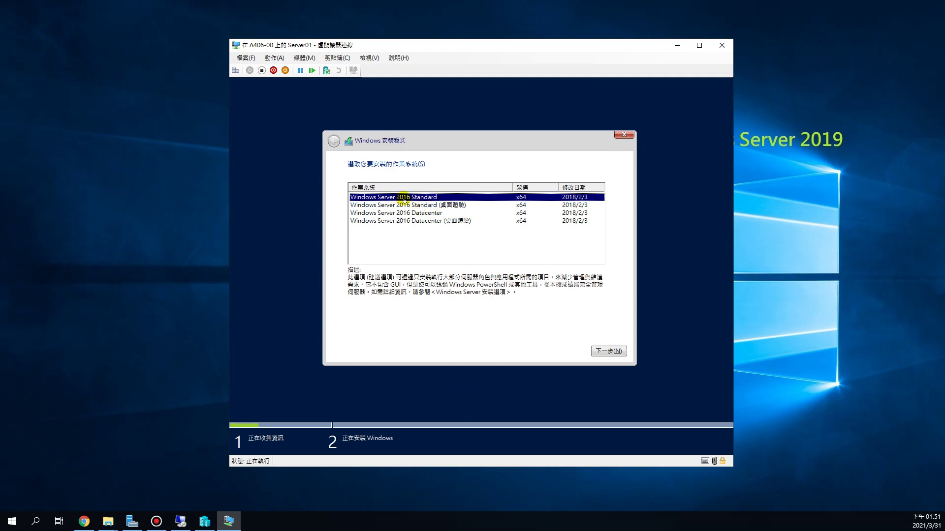
Choose Windows Server 2016 Standard (桌面體驗) from the edition list.
click(435, 207)
click(444, 198)
click(480, 205)
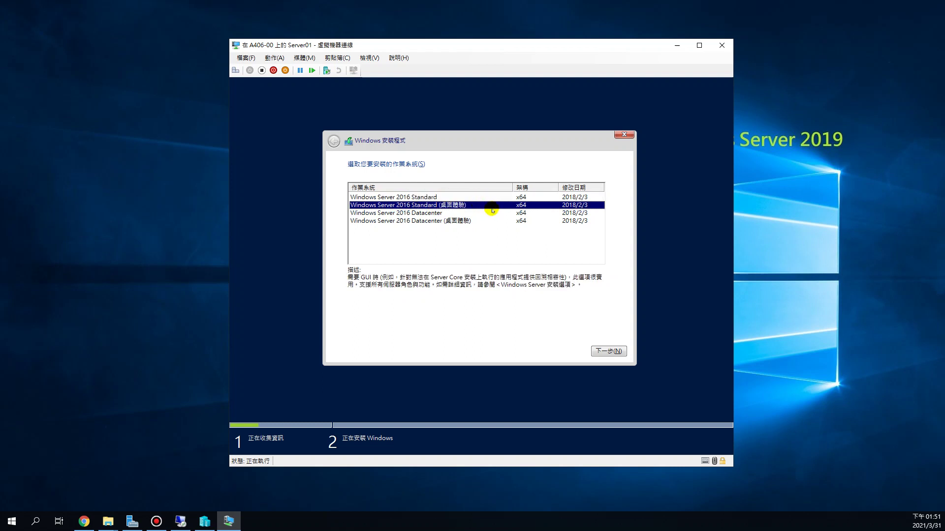
click(453, 198)
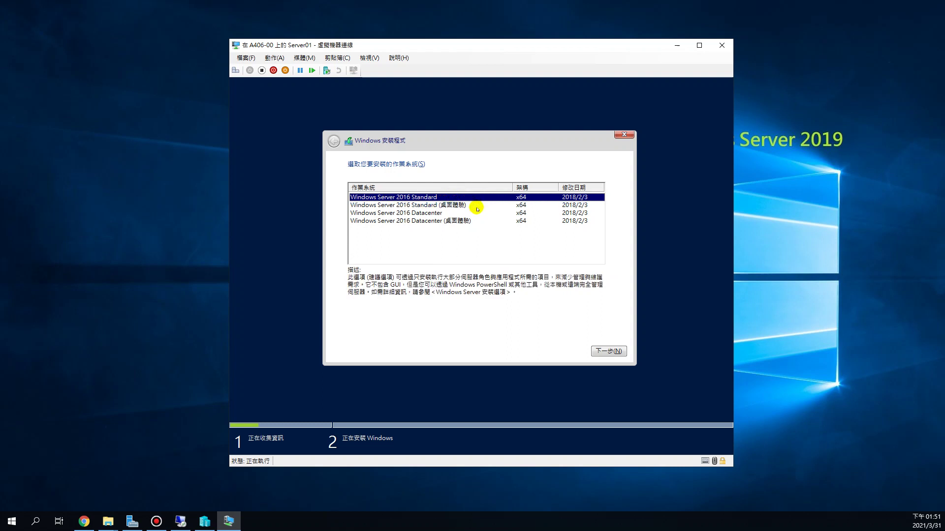
click(475, 206)
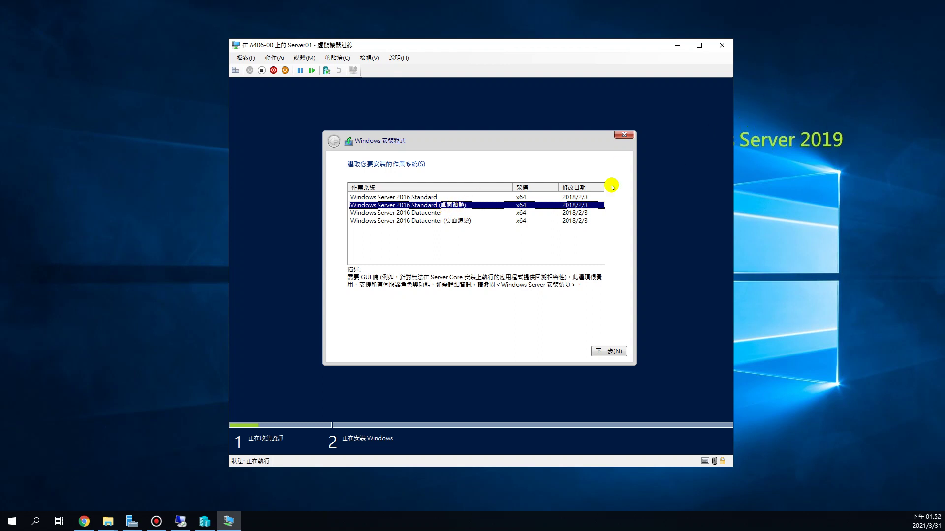
click(443, 197)
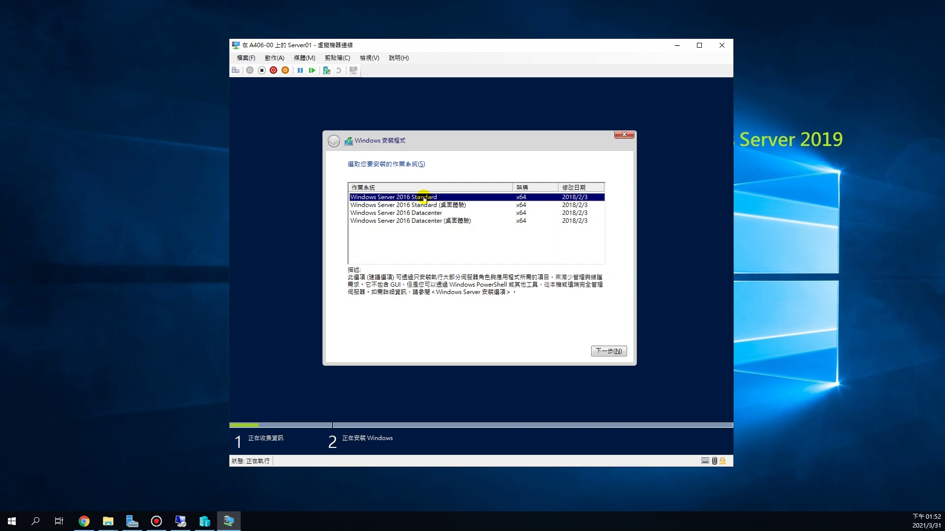
click(471, 205)
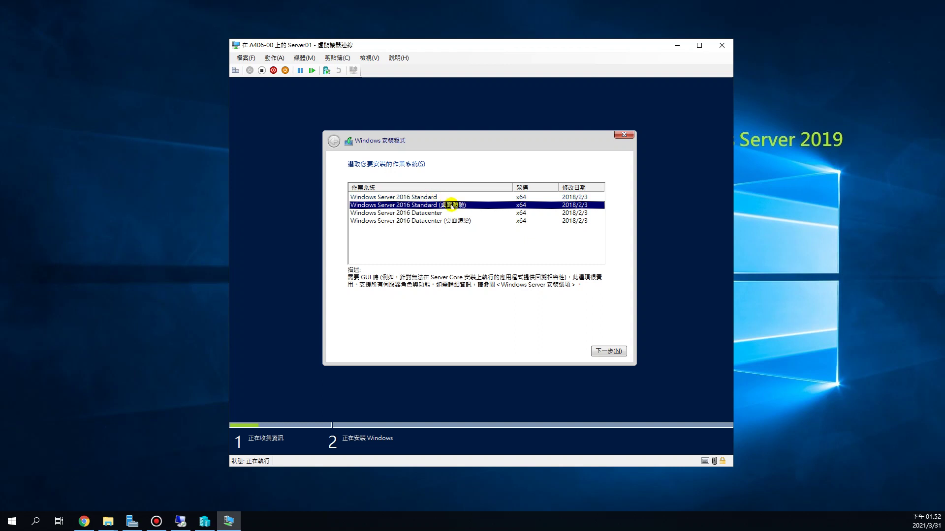
Accept the licence terms, pick a Custom install, and install onto Disk 0's 30 GB unallocated space.
click(616, 352)
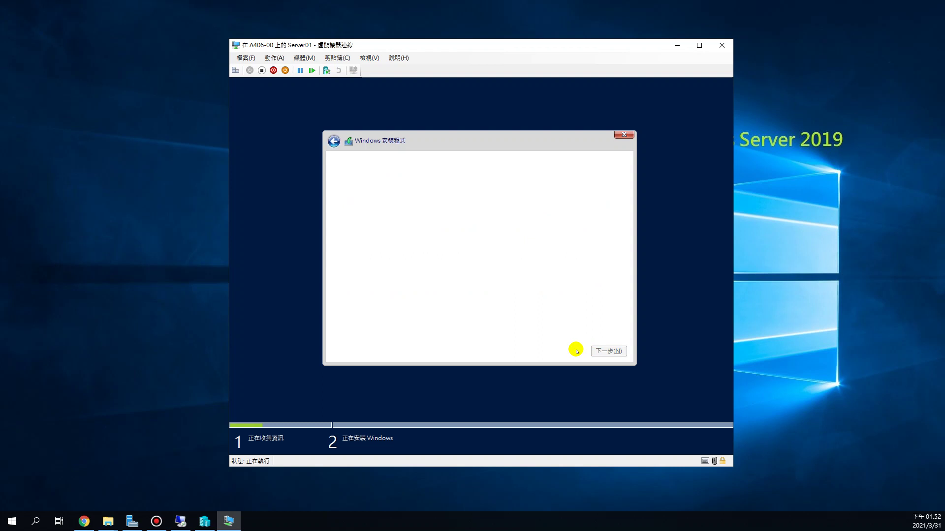
click(351, 329)
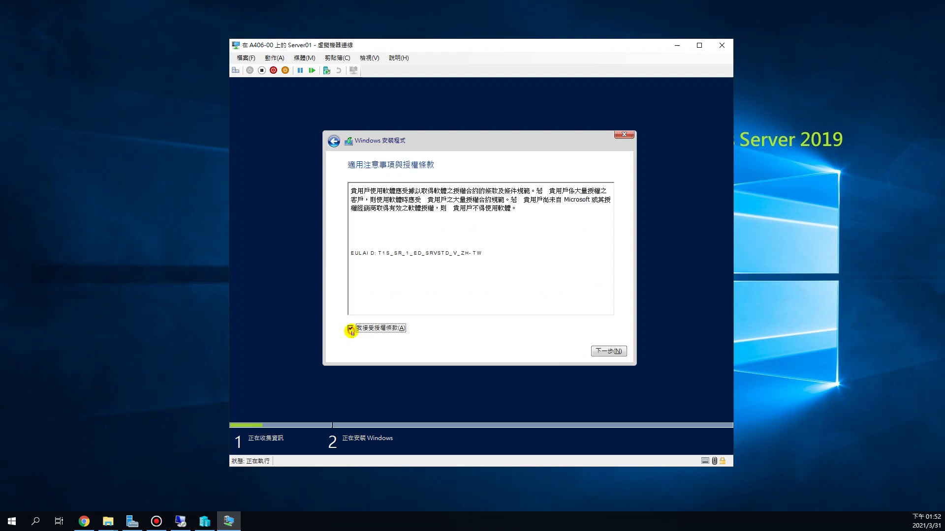
click(604, 352)
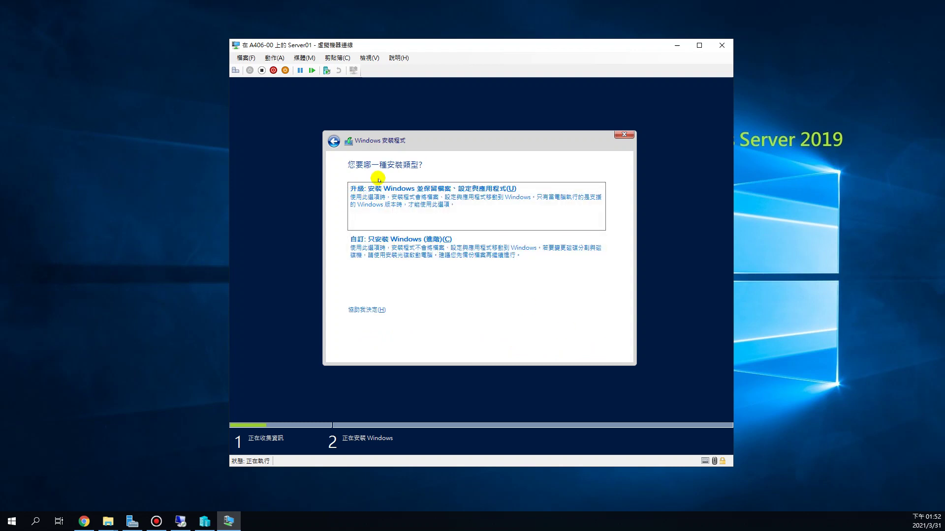
click(412, 252)
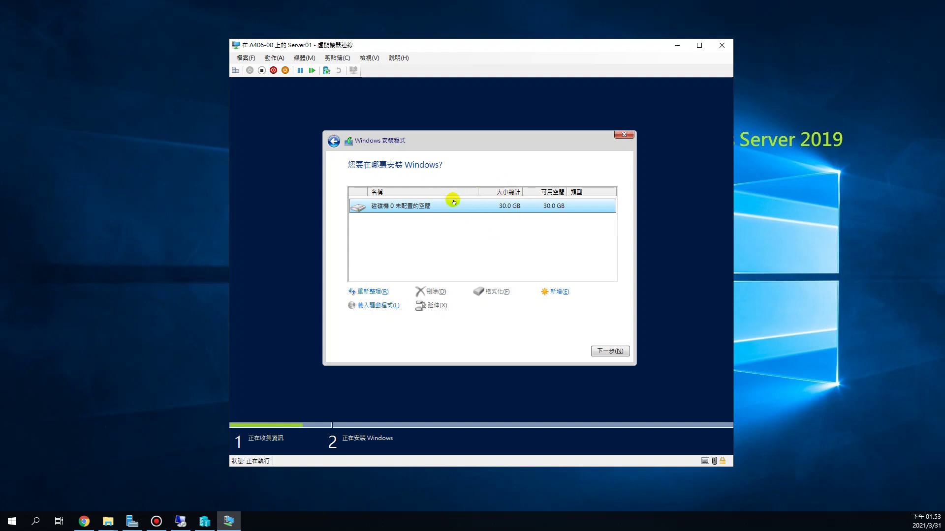
click(609, 350)
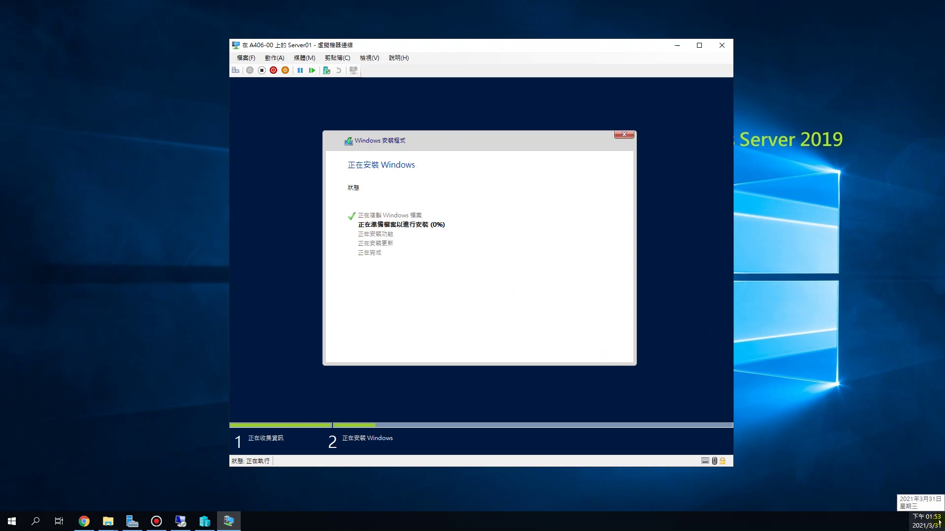
Wait for the install stage to finish, then restart Server01 immediately with 立即重新啟動.
click(926, 514)
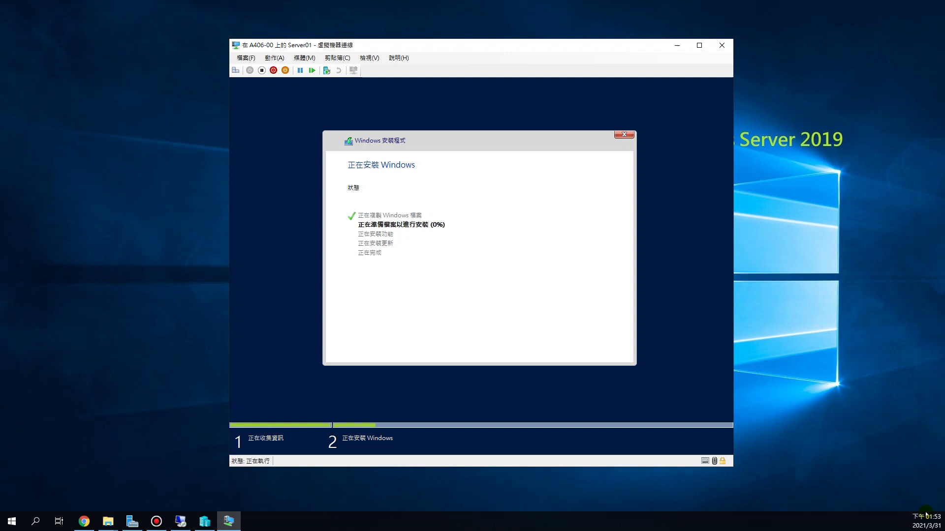
mouse_move(916, 523)
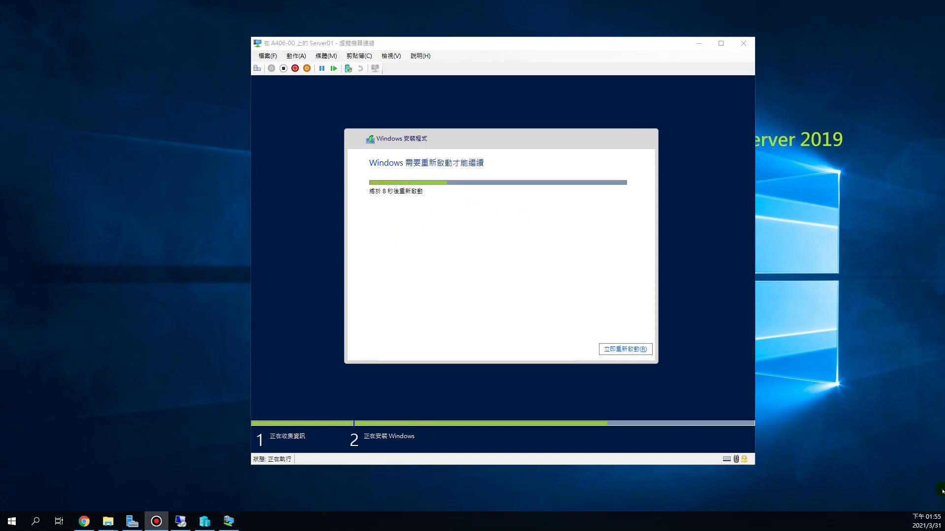
mouse_move(938, 517)
click(623, 349)
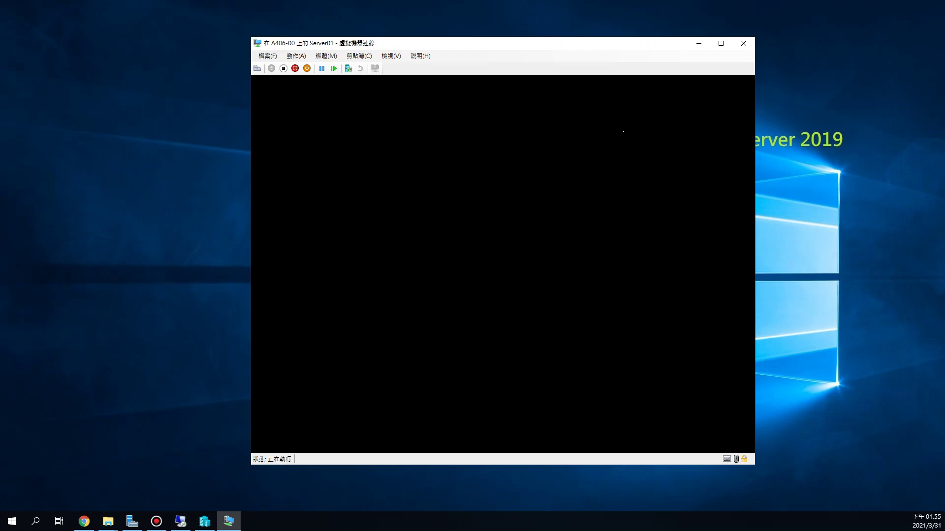
Turn off Server01, confirm the shutdown, and start the VM again with Ctrl+S.
click(620, 45)
drag(620, 45, 610, 32)
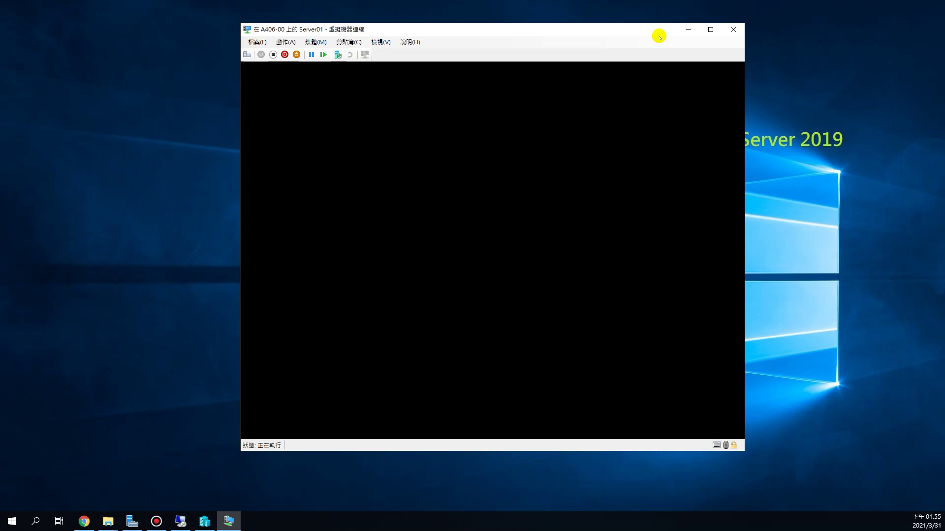
click(319, 55)
click(272, 54)
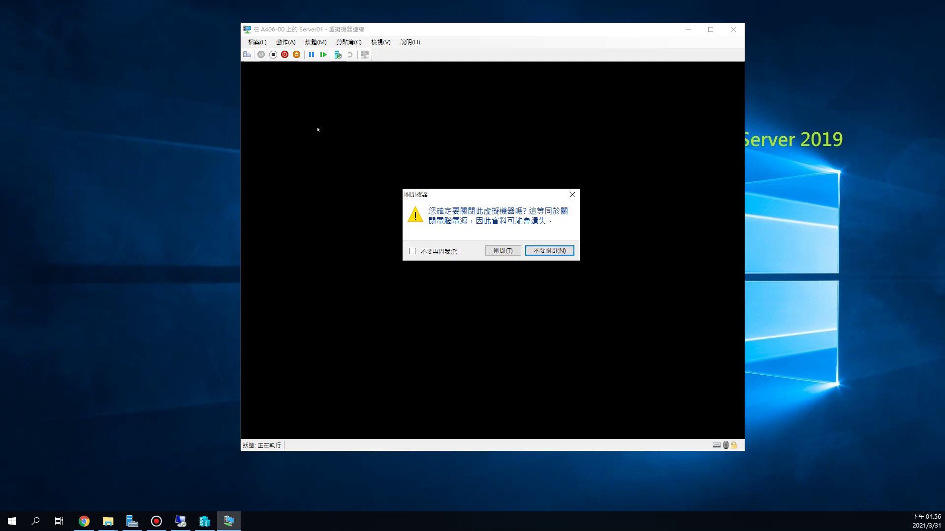
click(502, 249)
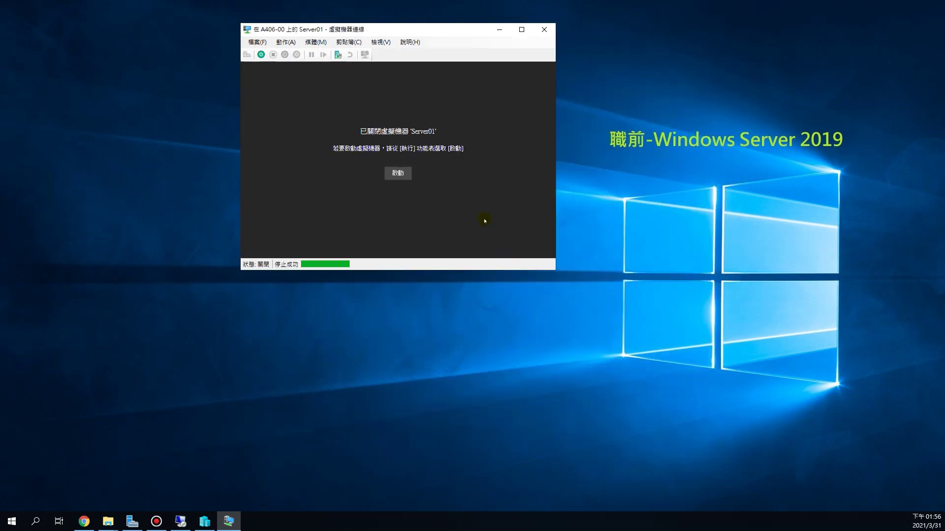
key(ctrl+s)
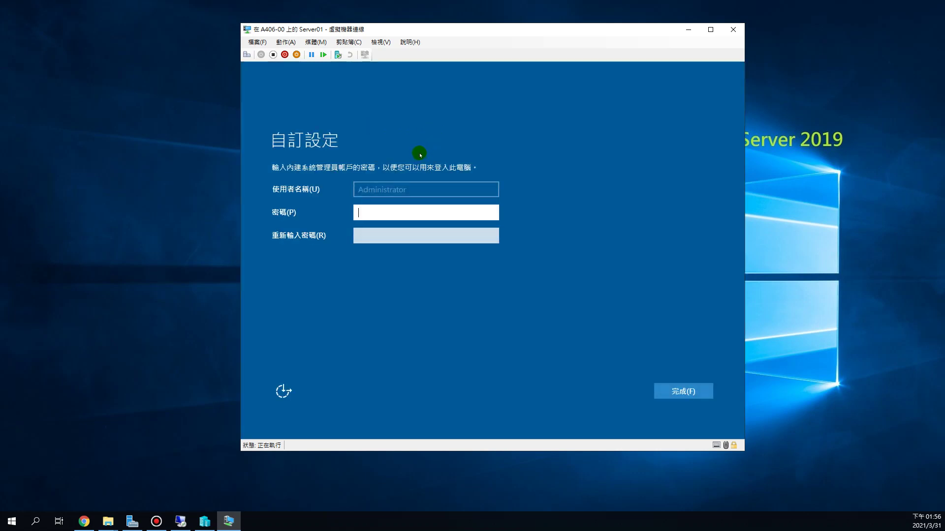
Enter the new Administrator password in the 密碼 field.
text(P)
click(390, 217)
key(BackSpace)
text(P@ssw0rd)
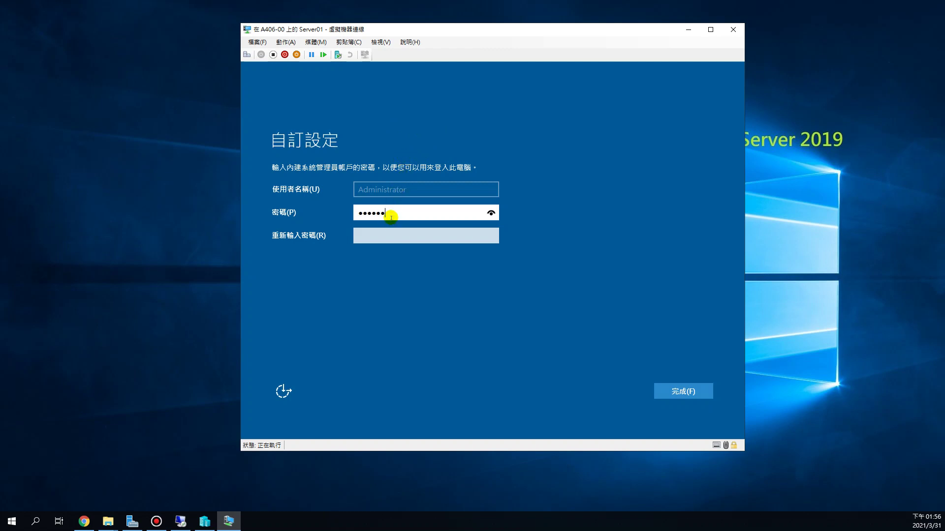
key(Tab)
text(P@ssw0rd)
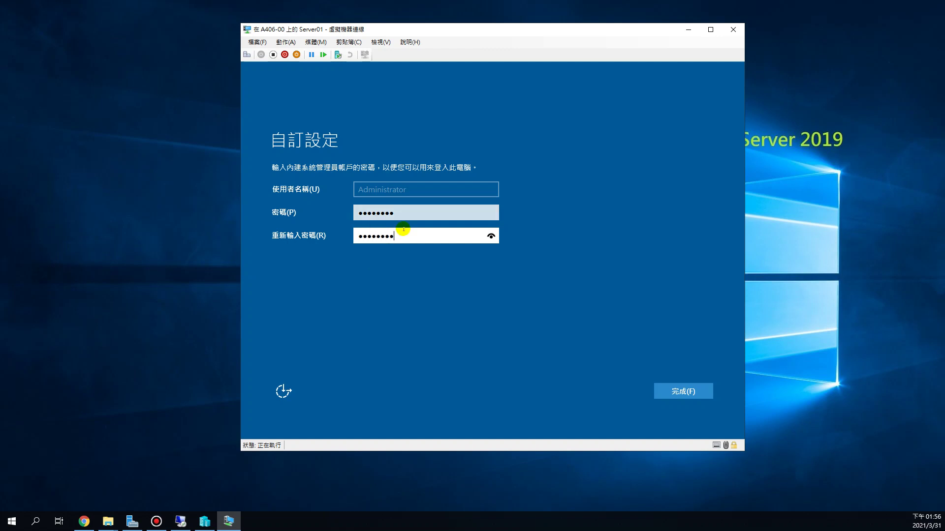
Re-enter the Administrator password in 重新輸入密碼 and finish setup.
click(405, 213)
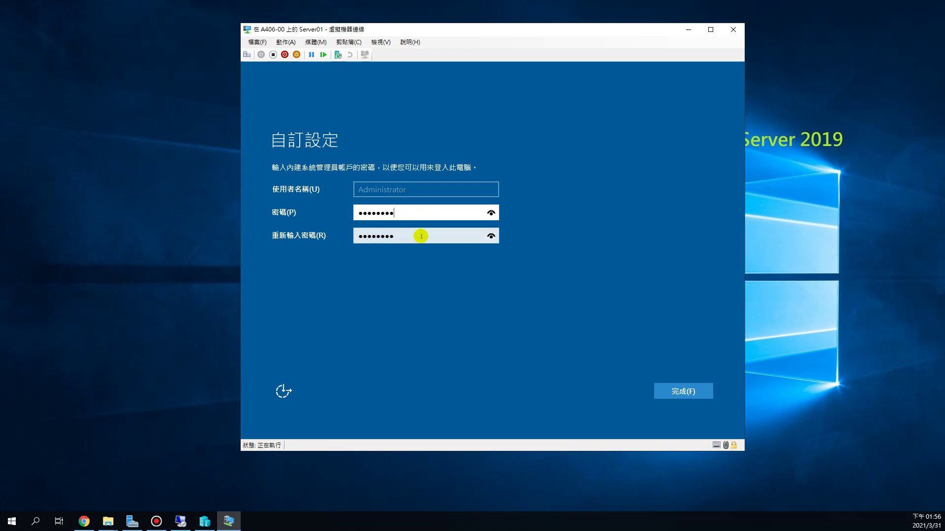
key(Tab)
key(BackSpace)
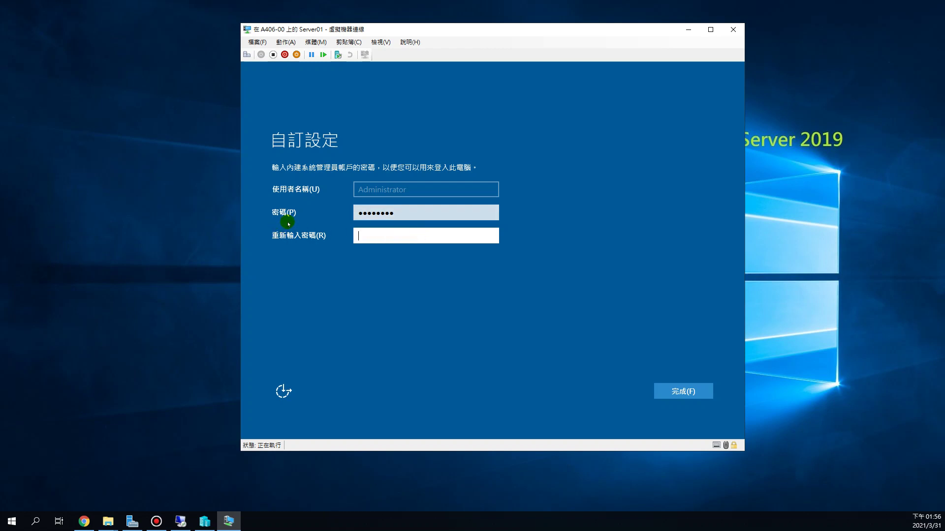
click(298, 213)
click(420, 214)
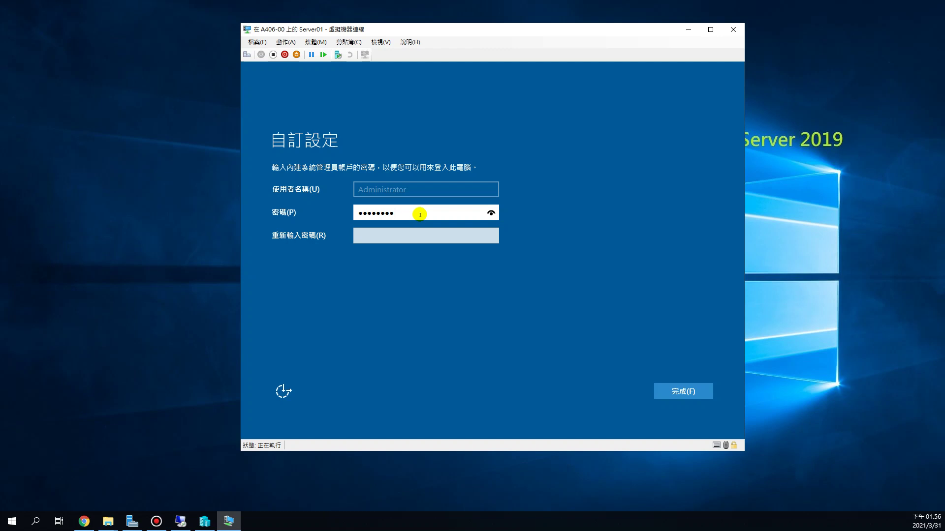
key(Tab)
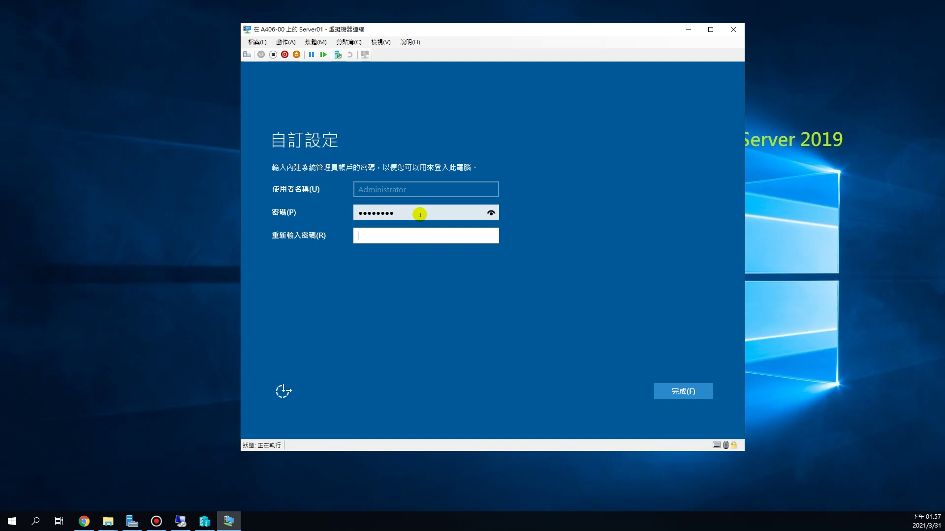
text(*********)
key(Return)
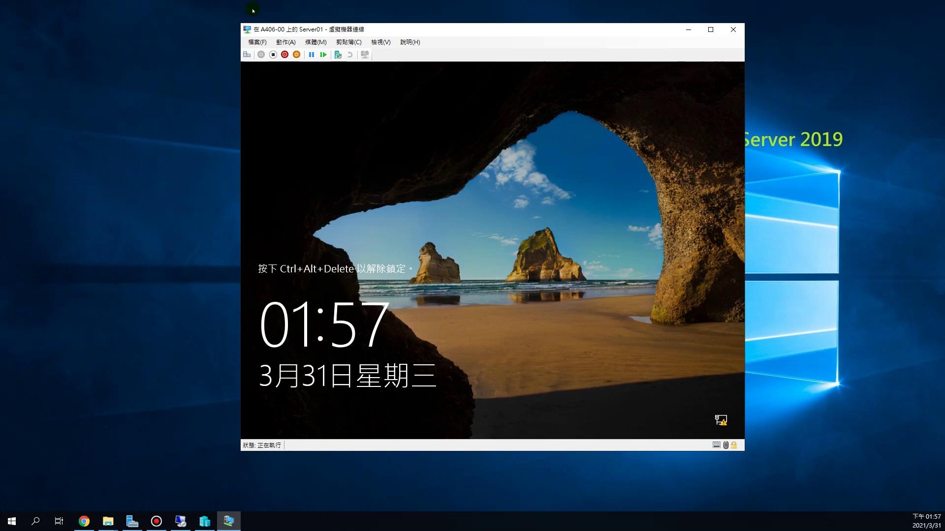
Send Ctrl+Alt+Delete, enter the Administrator password, and sign in.
click(247, 54)
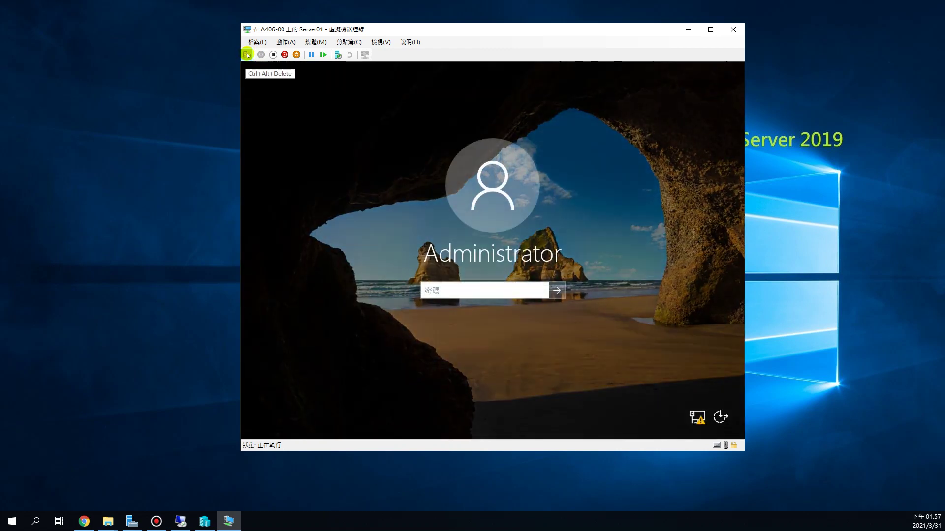
click(477, 294)
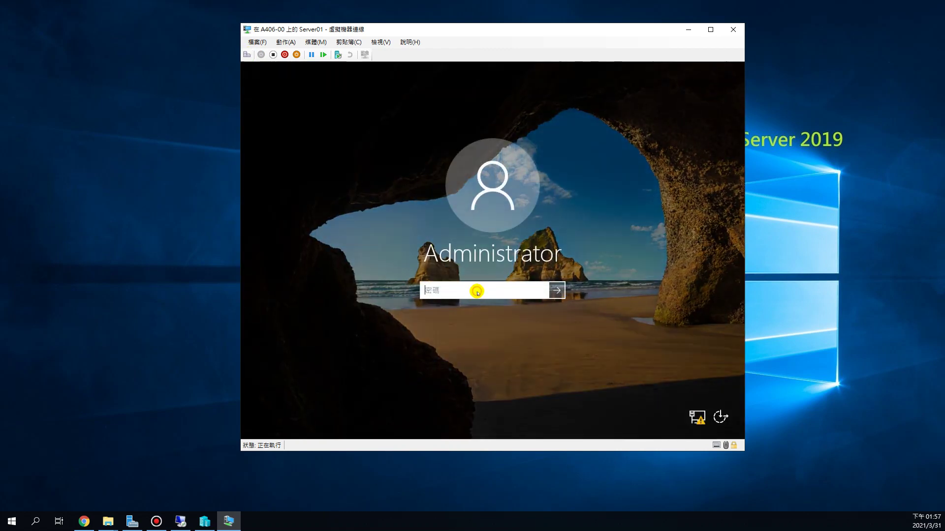
text(P@ssw0rd)
key(Return)
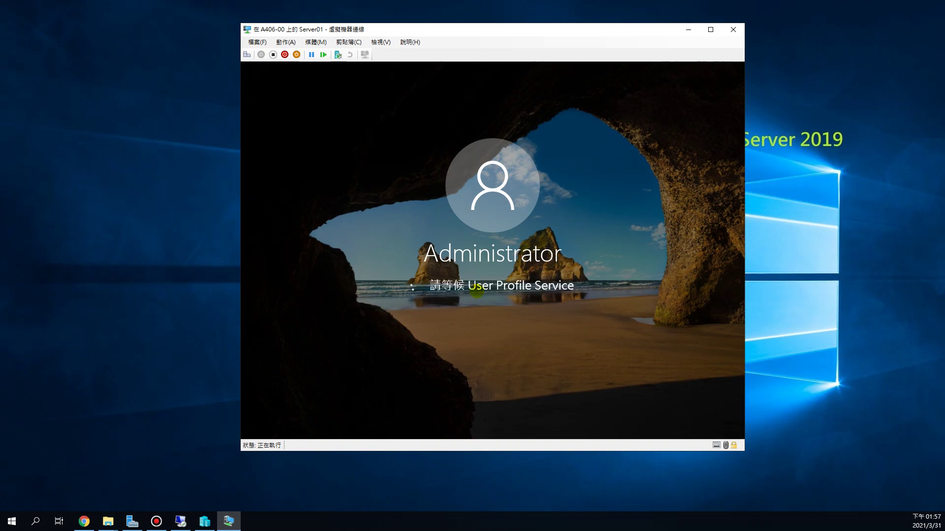
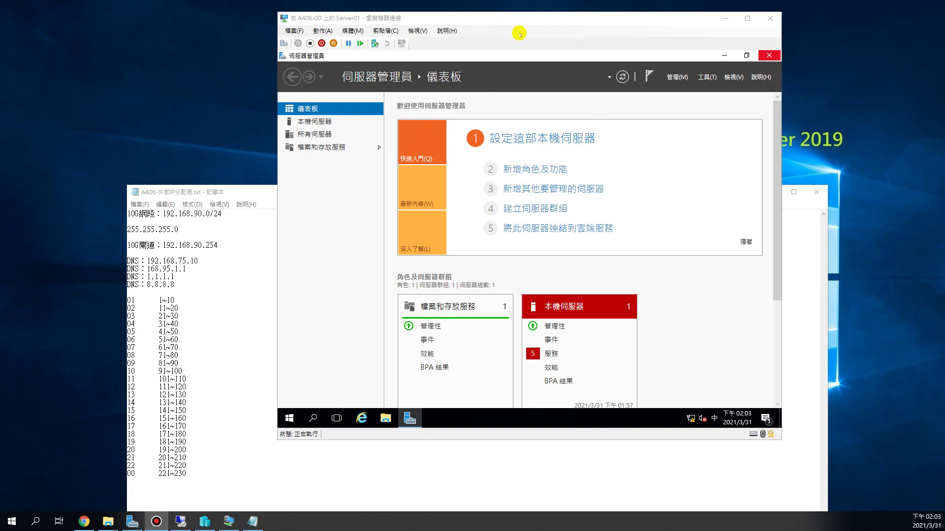
Set Server01's DVD drive to None in the VM settings, ejecting the Windows Server image.
click(292, 31)
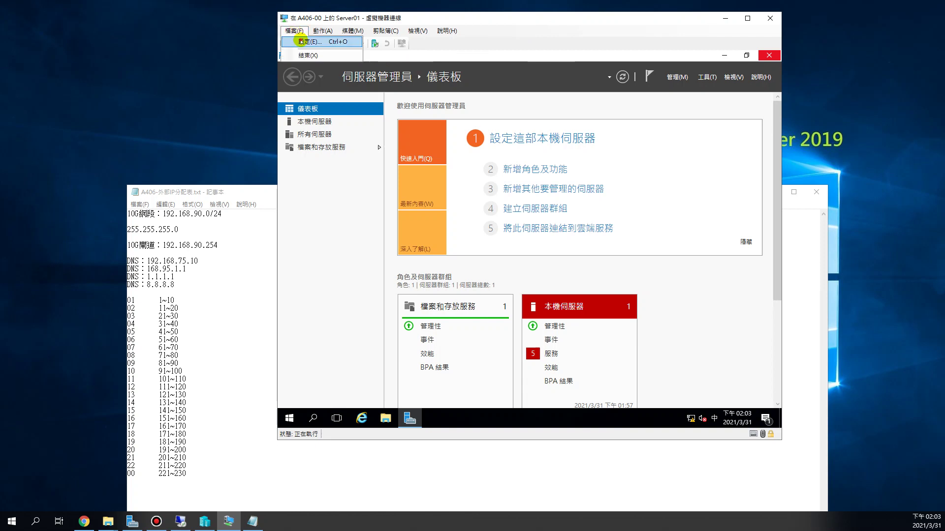
click(300, 41)
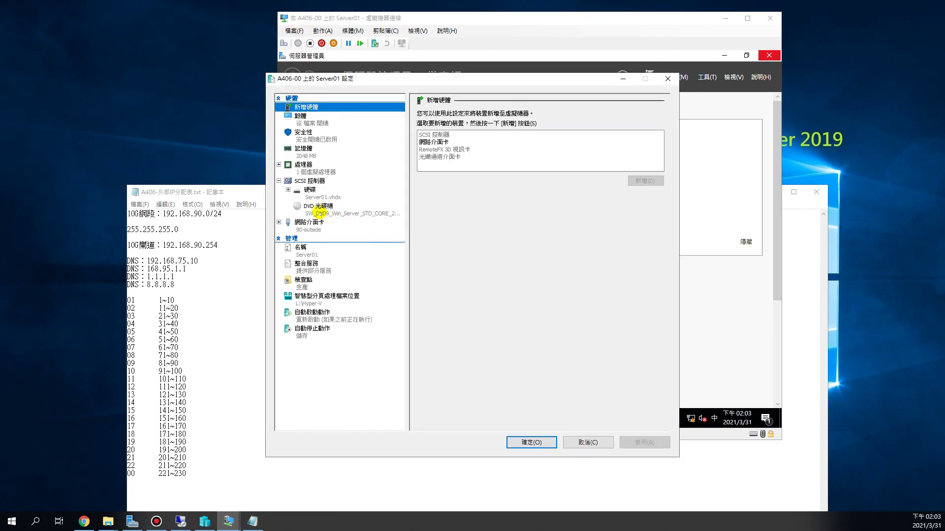
click(319, 212)
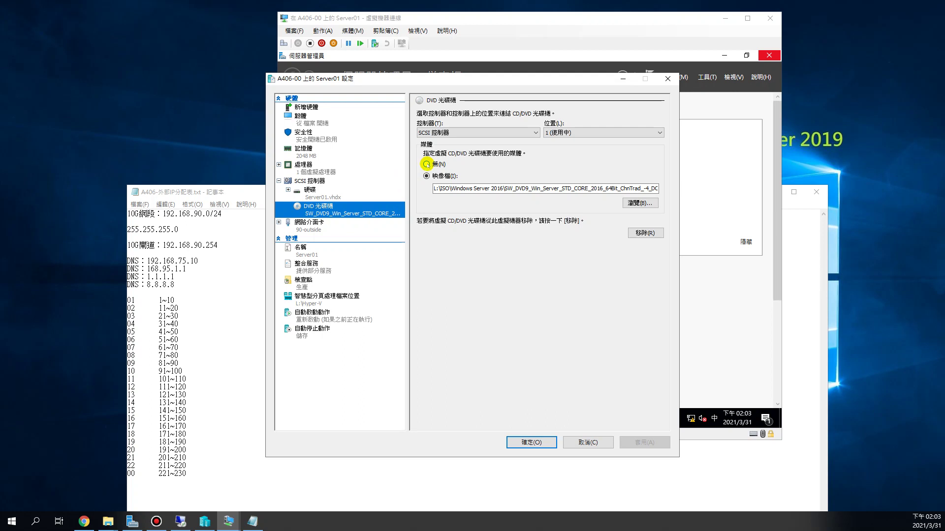
click(426, 164)
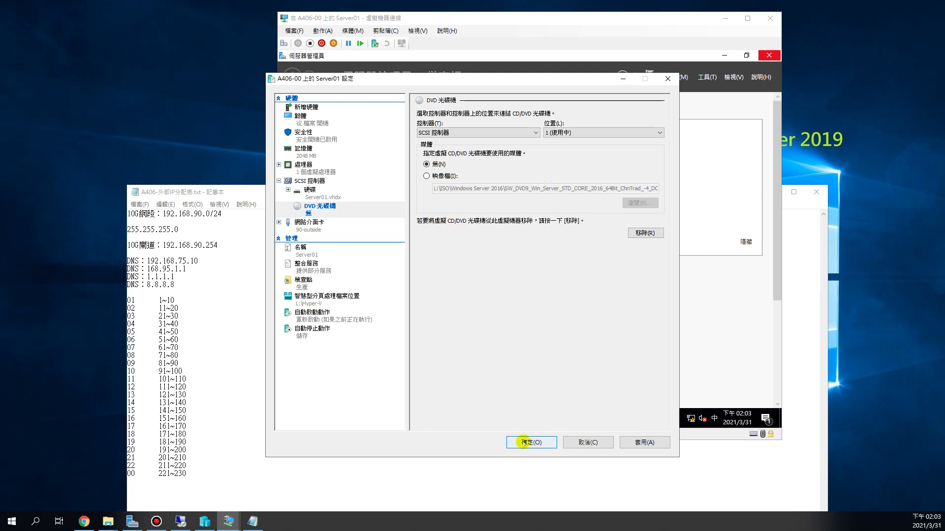
click(525, 442)
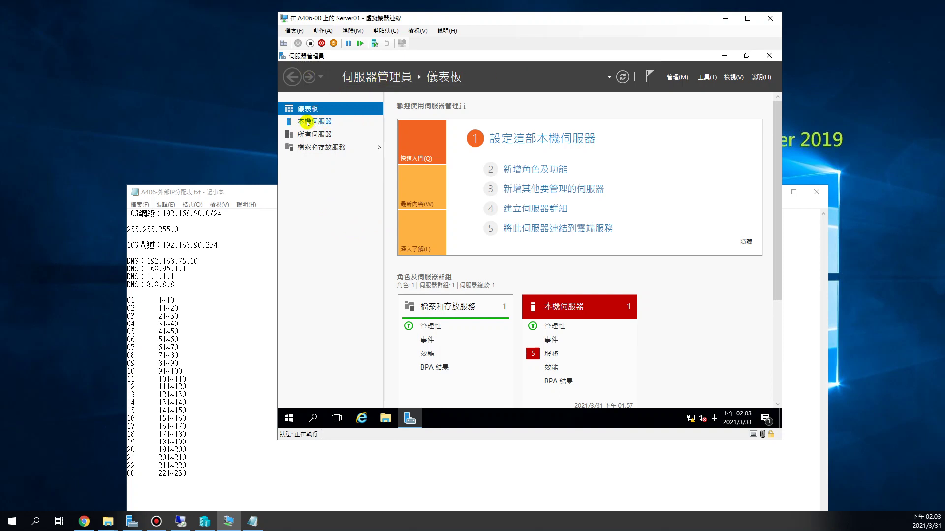
From Local Server, reach the Computer Name/Domain Changes dialog for WIN-IUN1HGFUUMT.
click(308, 123)
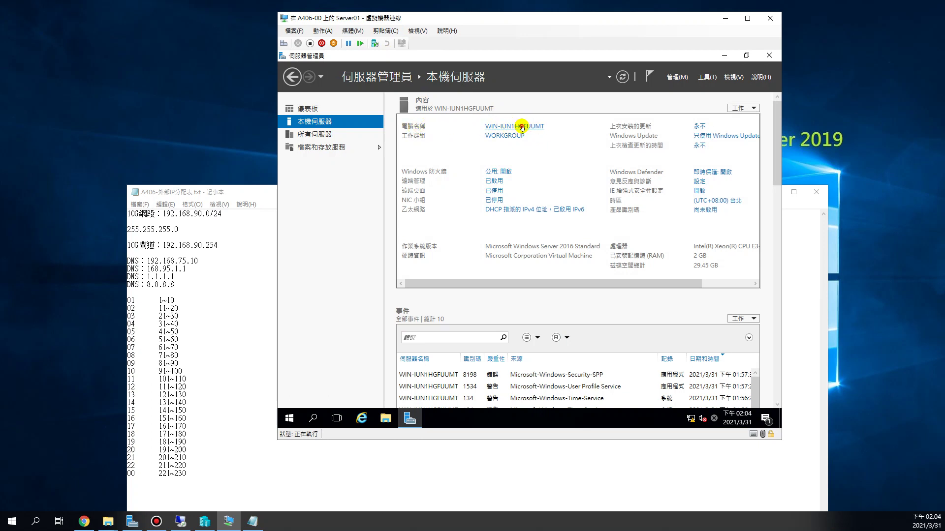
click(521, 127)
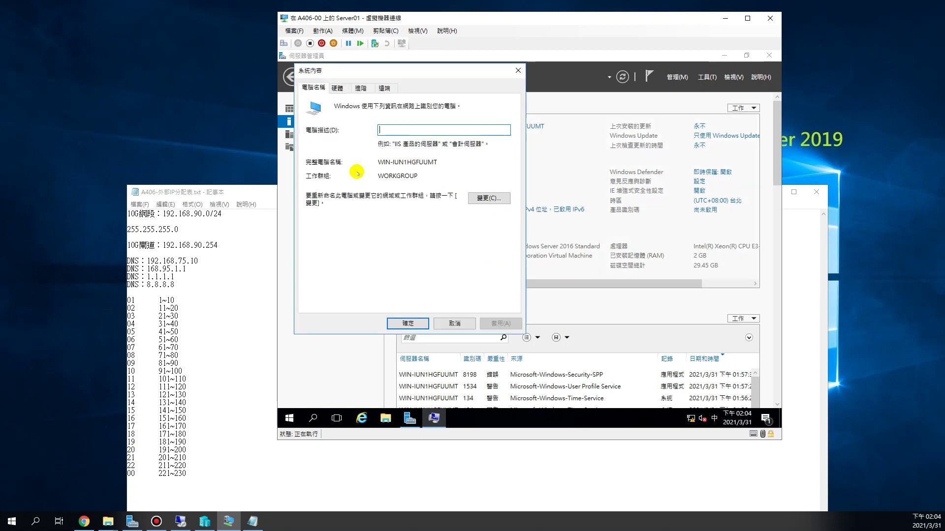
drag(384, 162, 434, 162)
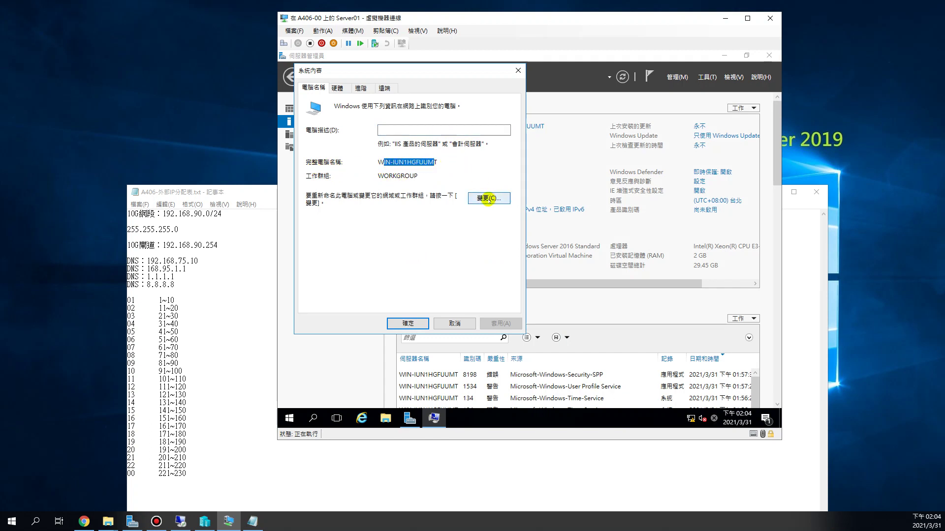
click(488, 198)
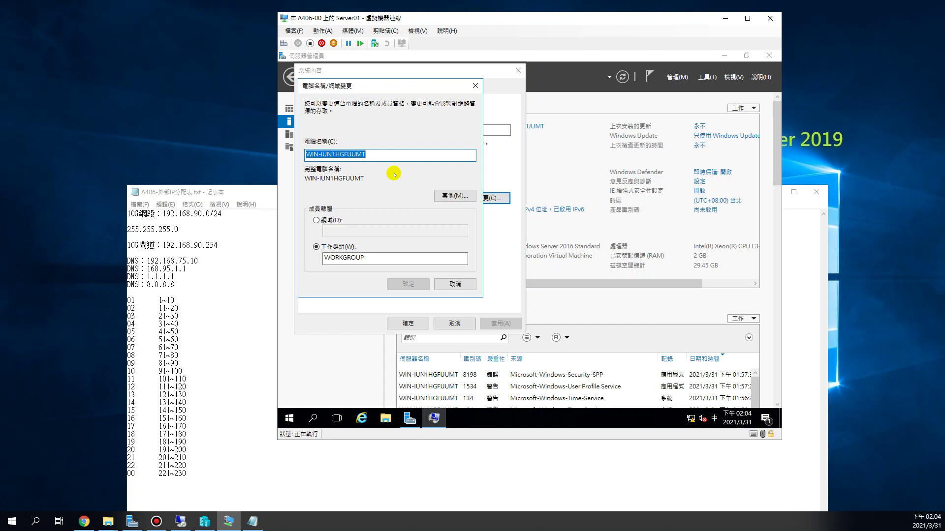
Replace the computer name with 00Server01 and confirm it.
click(405, 154)
drag(323, 154, 279, 148)
text(00)
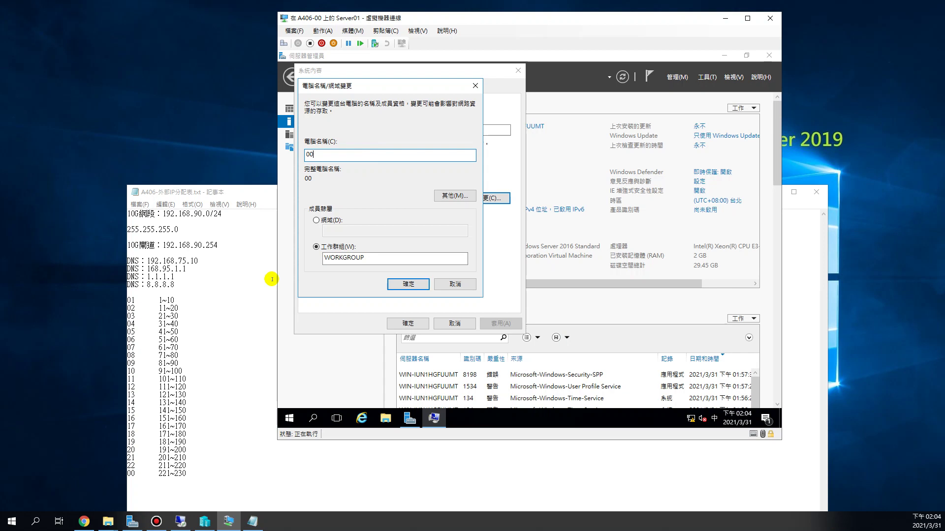
text(S)
key(shift)
text(erver01)
key(shift+Left)
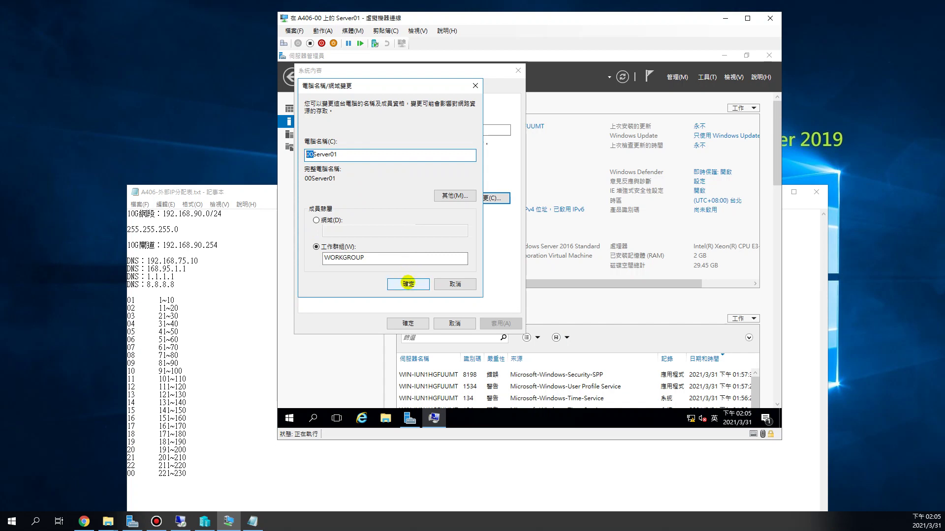
click(408, 284)
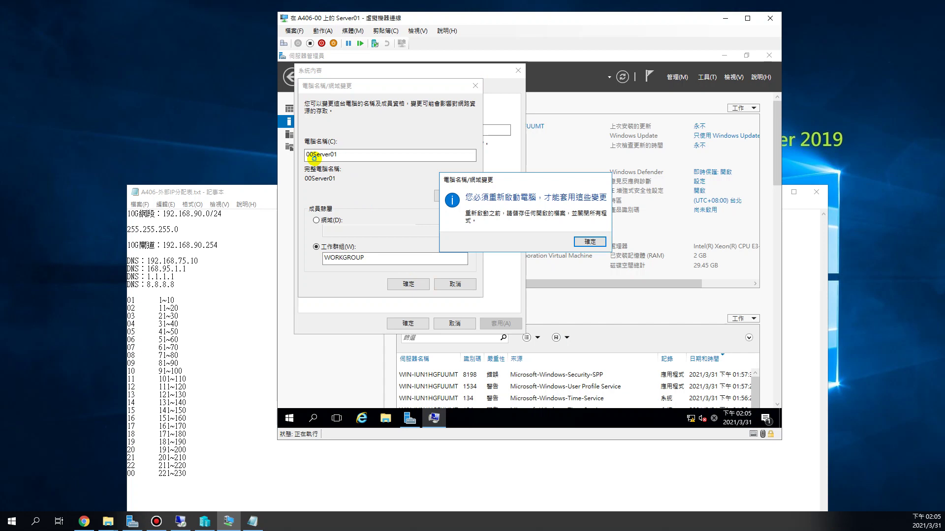
Acknowledge the restart notice, close System Properties, and restart the server now.
click(589, 241)
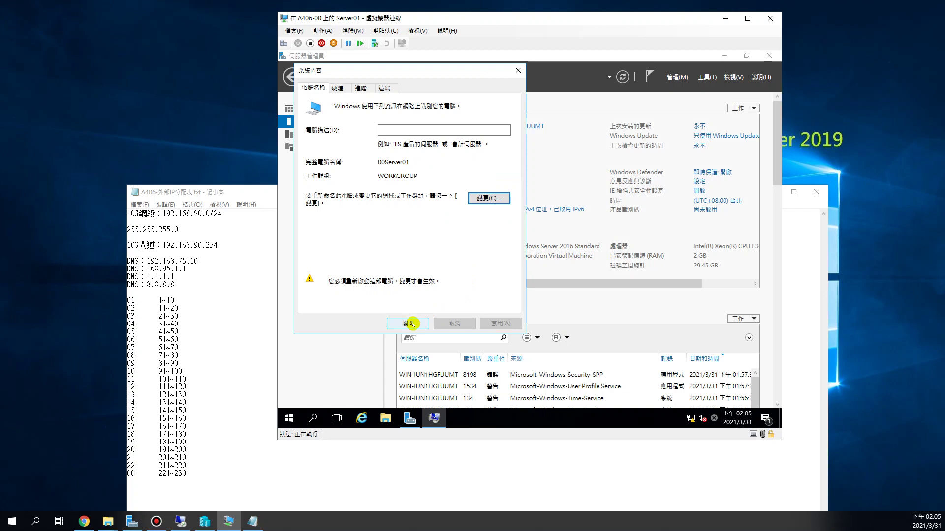
click(409, 323)
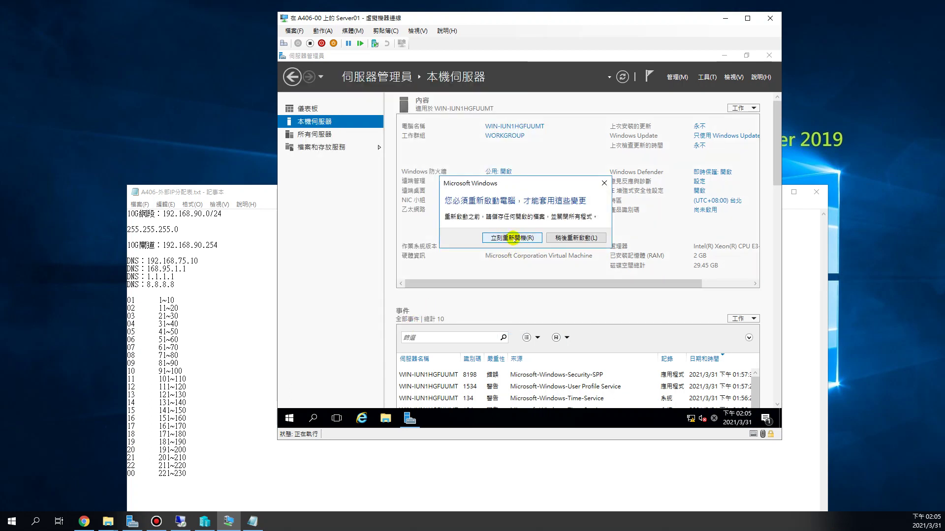
click(513, 238)
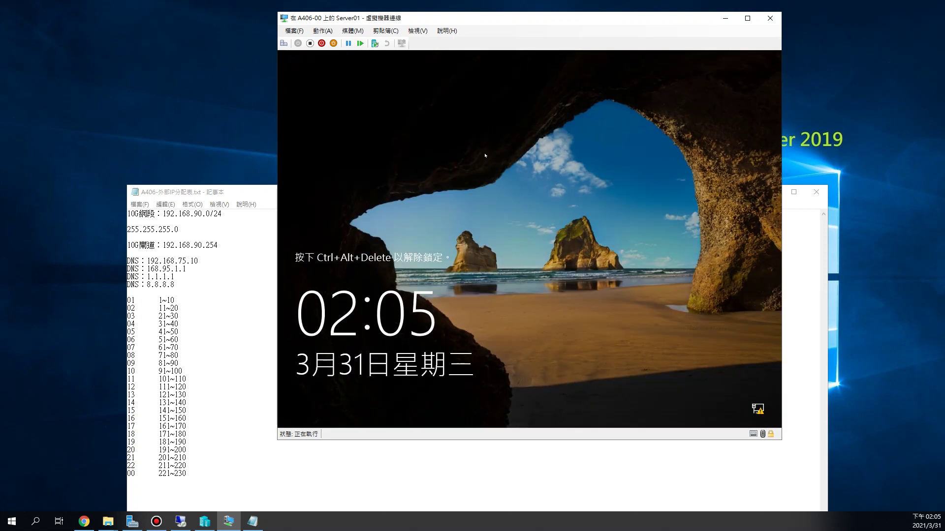
Dismiss the lock screen and sign in as Administrator with the account password.
drag(499, 236, 625, 270)
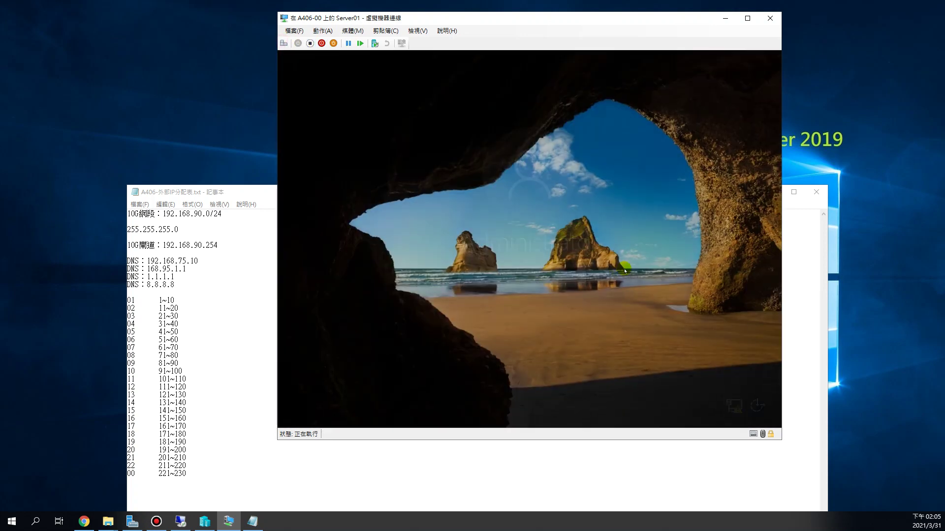
text(********)
key(Return)
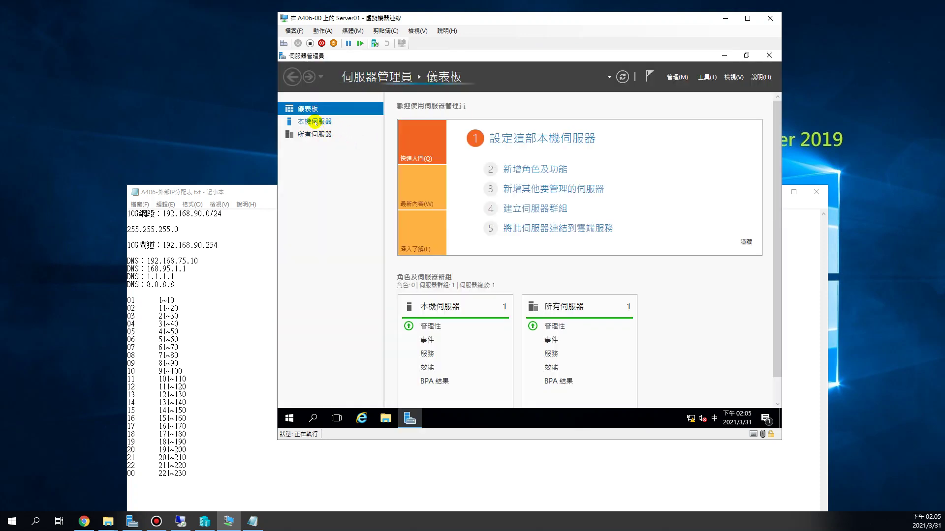
Open the Local Server page to check the computer name 00Server01.
click(314, 122)
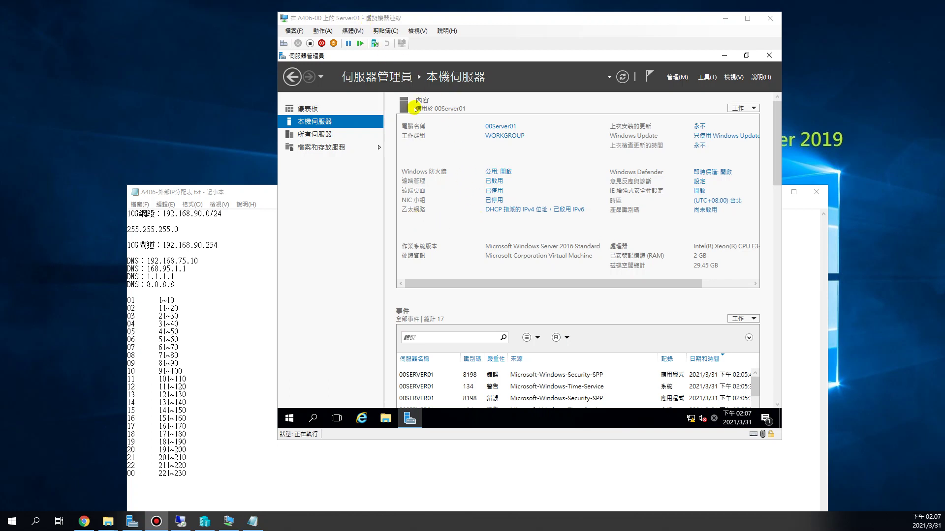
click(290, 31)
click(302, 43)
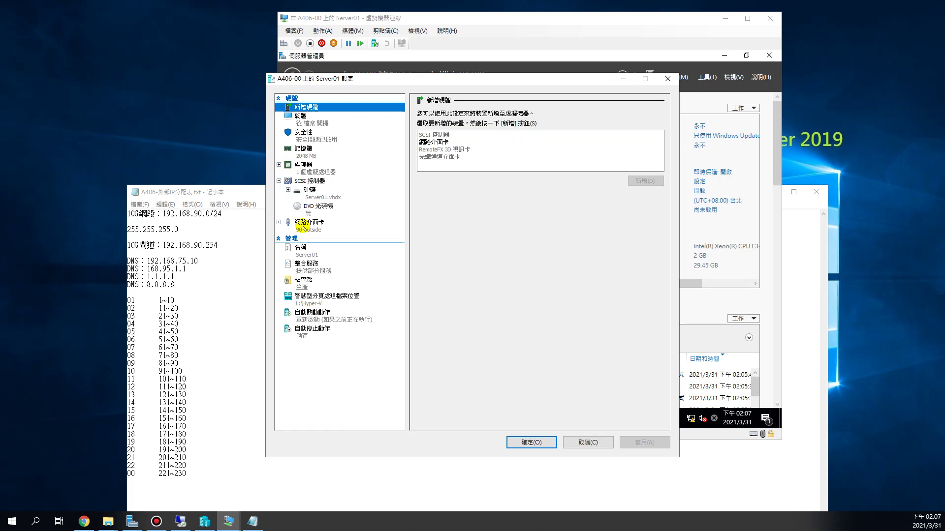
click(303, 227)
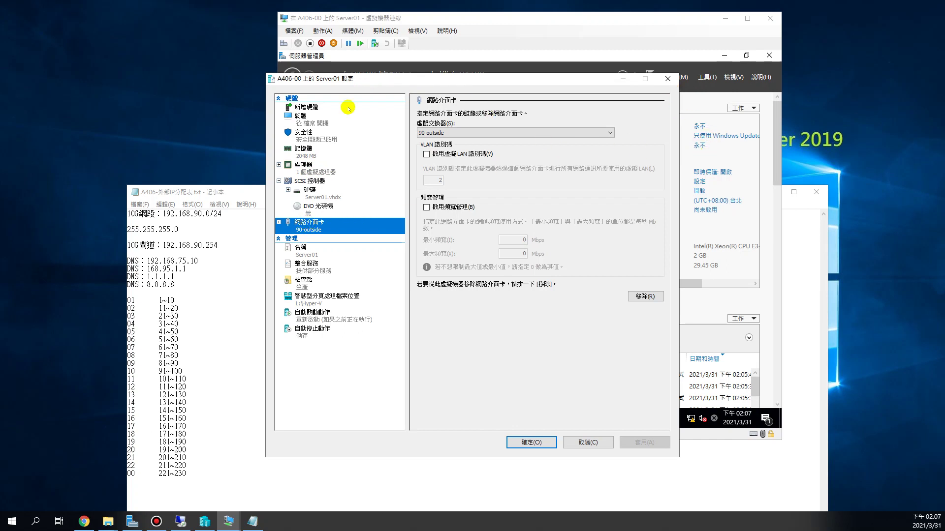
click(318, 107)
click(434, 143)
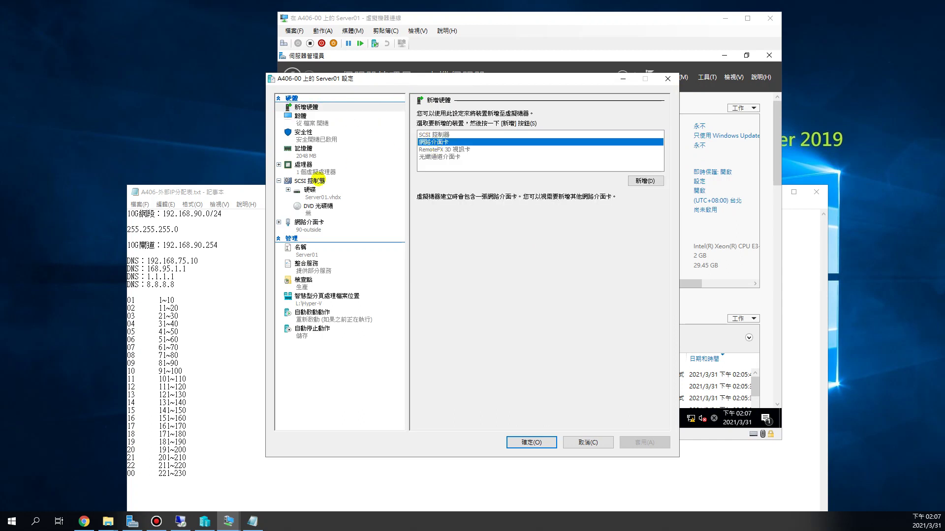
click(304, 226)
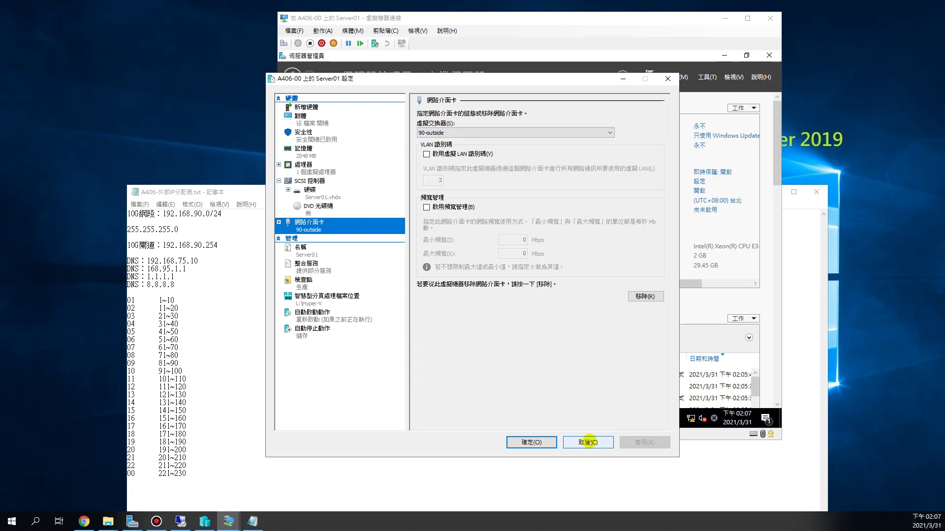
click(589, 441)
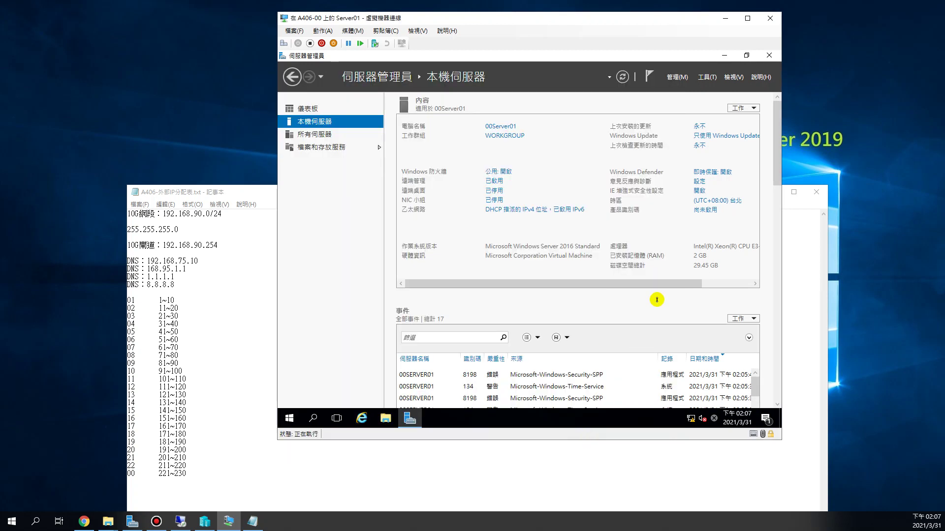
Open Network Connections in 詳細資料 view, resize the columns, and select 乙太網路.
click(517, 210)
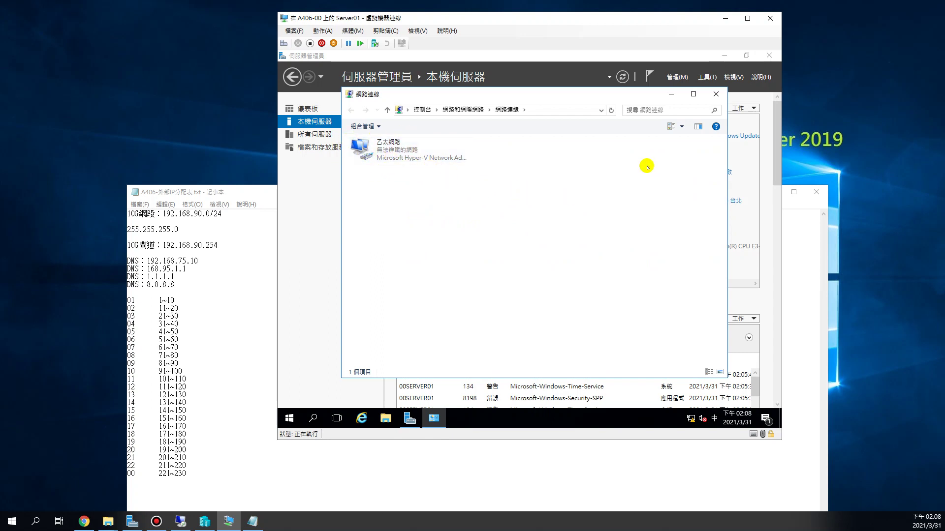
click(682, 129)
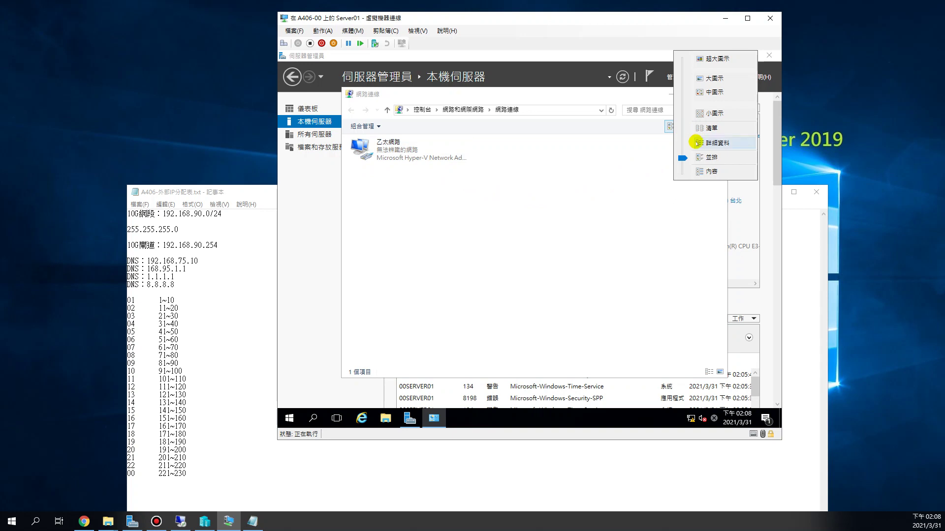
click(699, 144)
drag(499, 140, 404, 145)
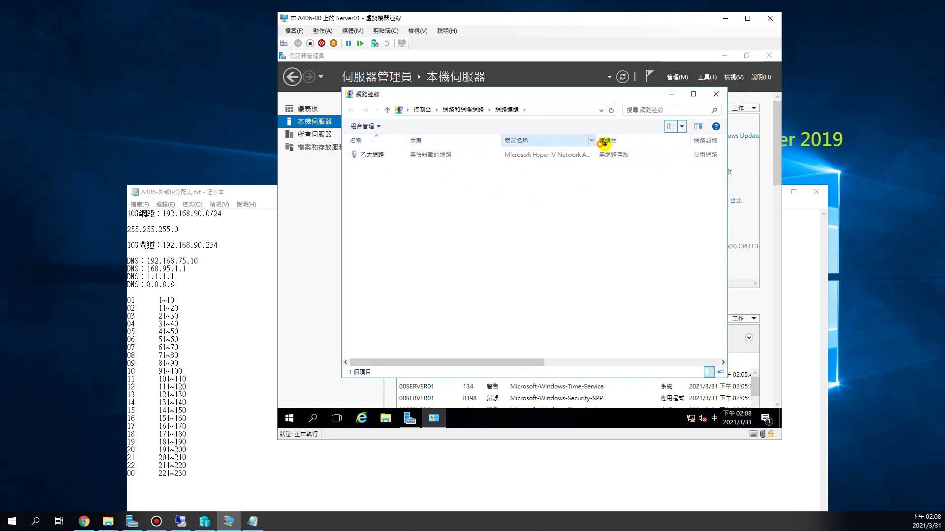
drag(597, 141, 657, 142)
click(541, 159)
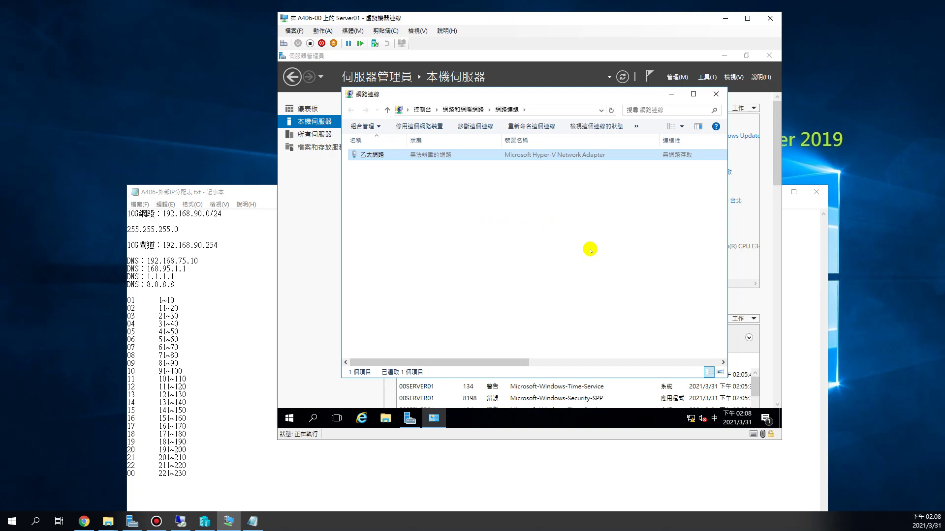
Open 乙太網路's Properties and its 網際網路通訊協定第 4 版 (TCP/IPv4) settings.
double_click(385, 156)
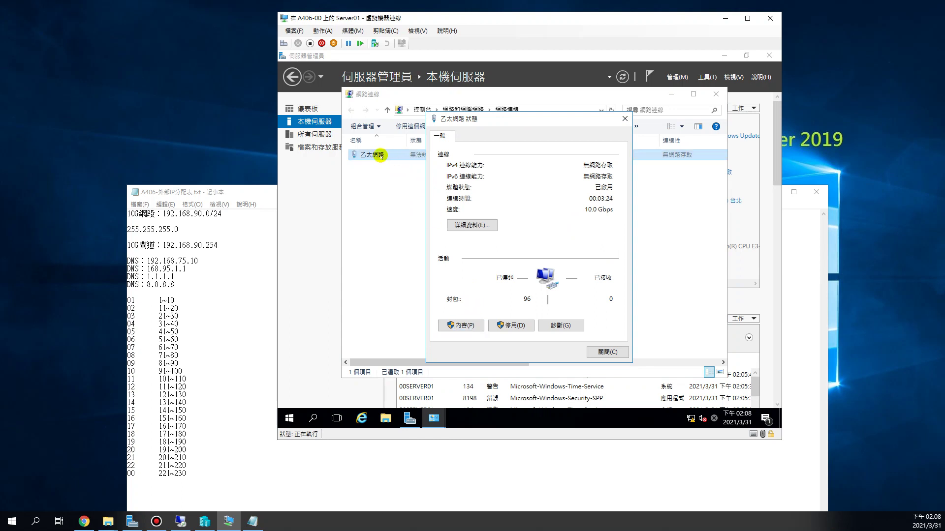
click(469, 326)
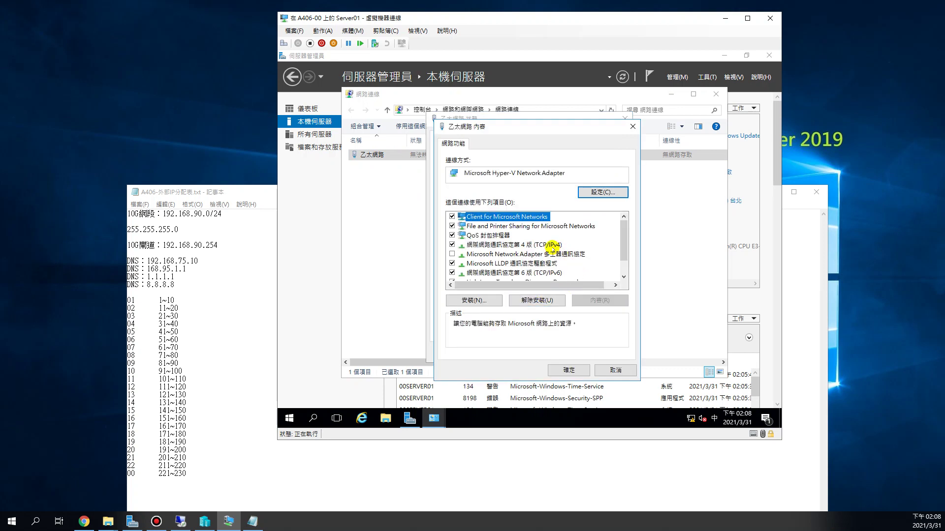
click(552, 244)
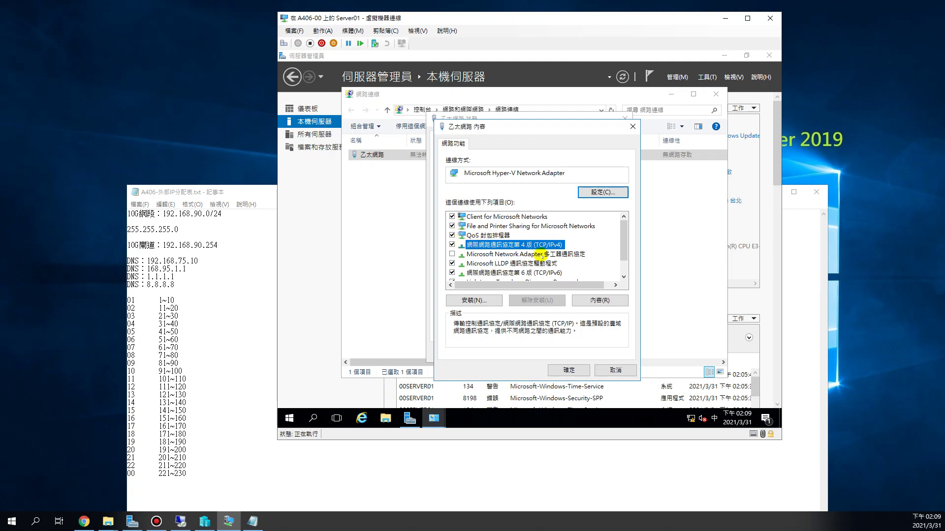
double_click(548, 246)
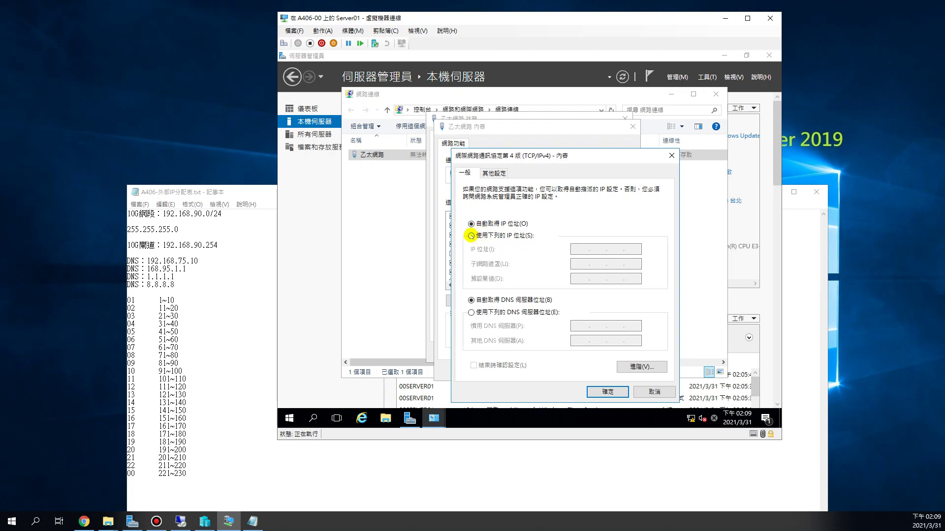
Switch to a manual IP: 192.168.90., mask 255.255.255.0, gateway 192.168.90.254.
click(473, 235)
click(596, 249)
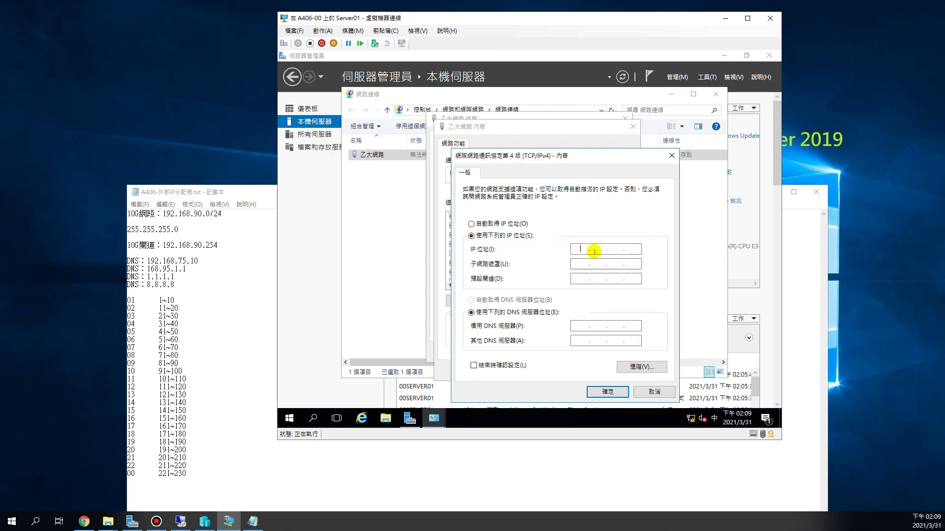
text(192.168.390)
key(Return)
click(578, 266)
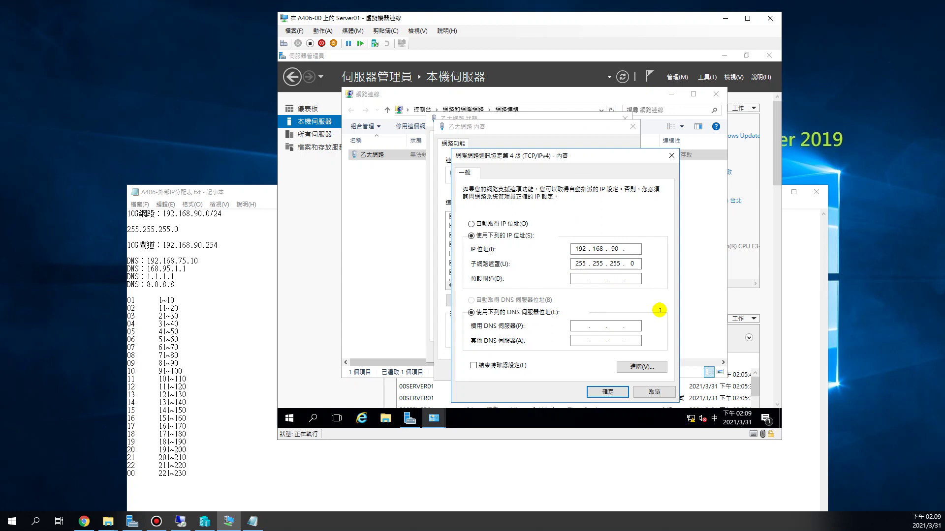
click(582, 279)
text(192 . 168 . 90 . 254)
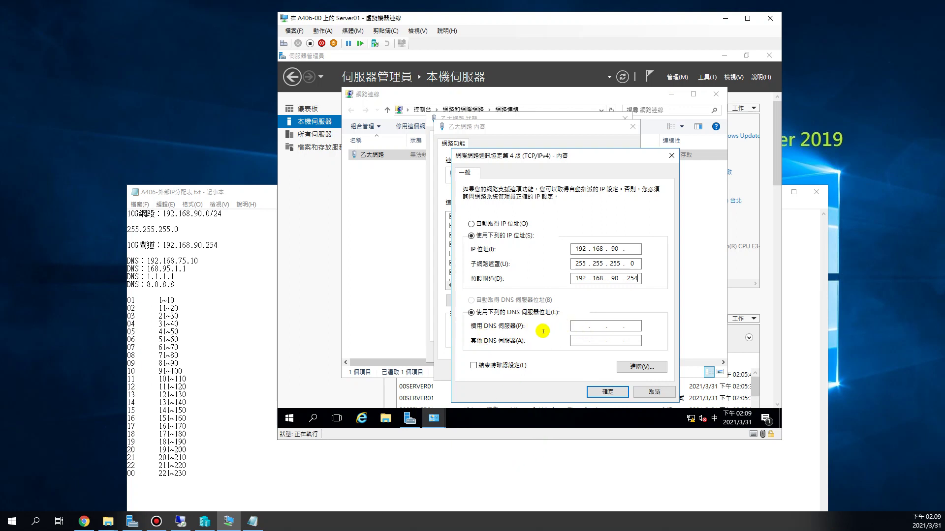
click(580, 327)
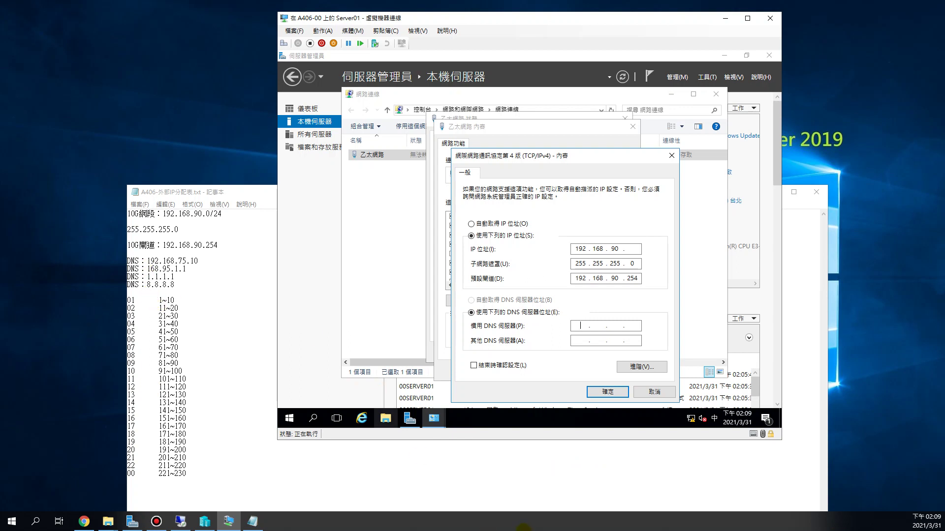
Enter preferred DNS 1.1.1.1, complete the IP as 192.168.90.221, and confirm.
text(1.)
click(632, 248)
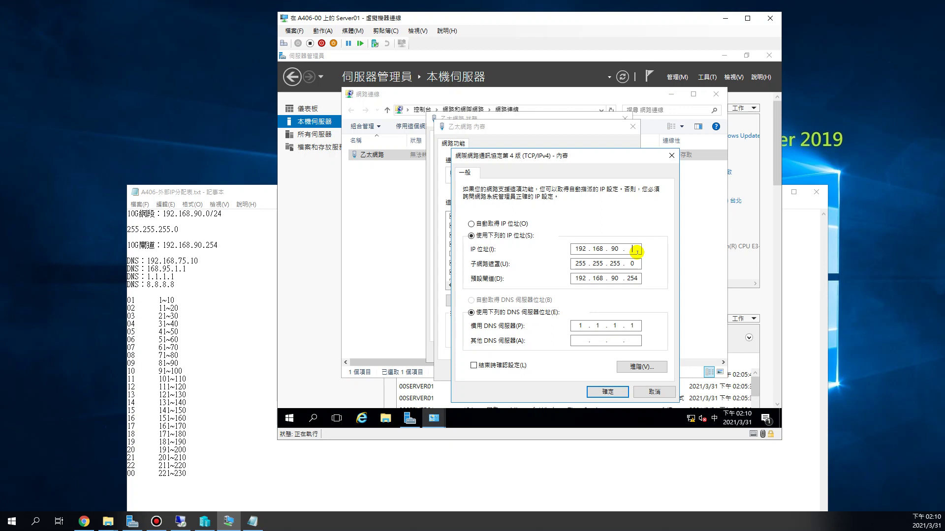
text(21)
click(606, 391)
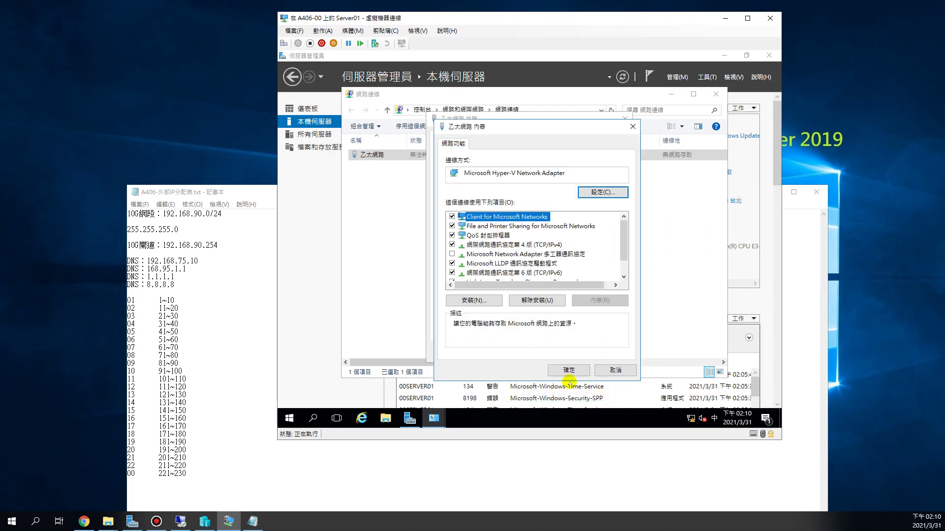
Confirm the adapter properties, close the Ethernet windows, and allow network discovery.
click(569, 370)
click(608, 352)
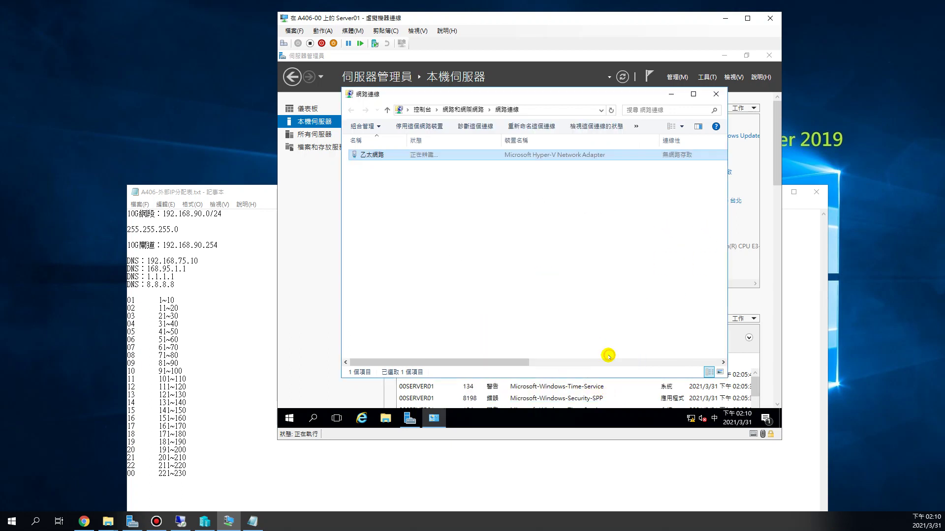
click(716, 94)
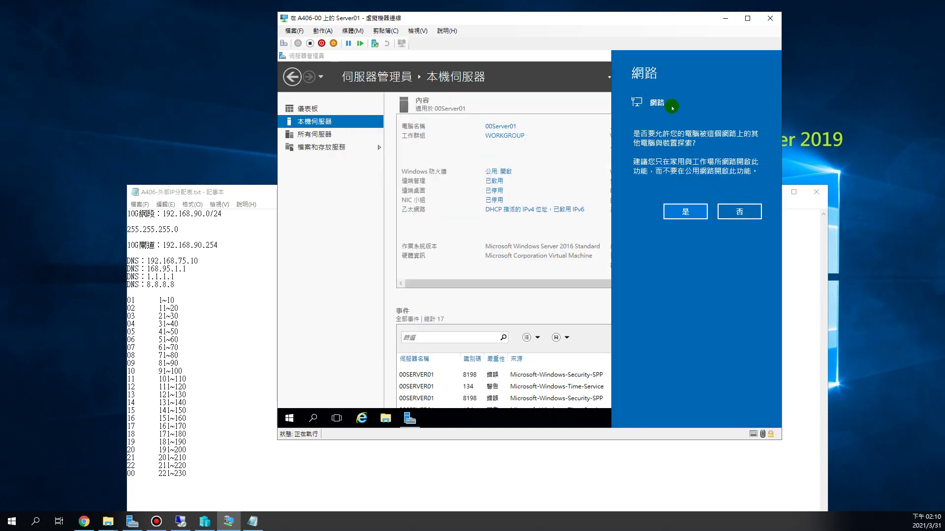
click(672, 213)
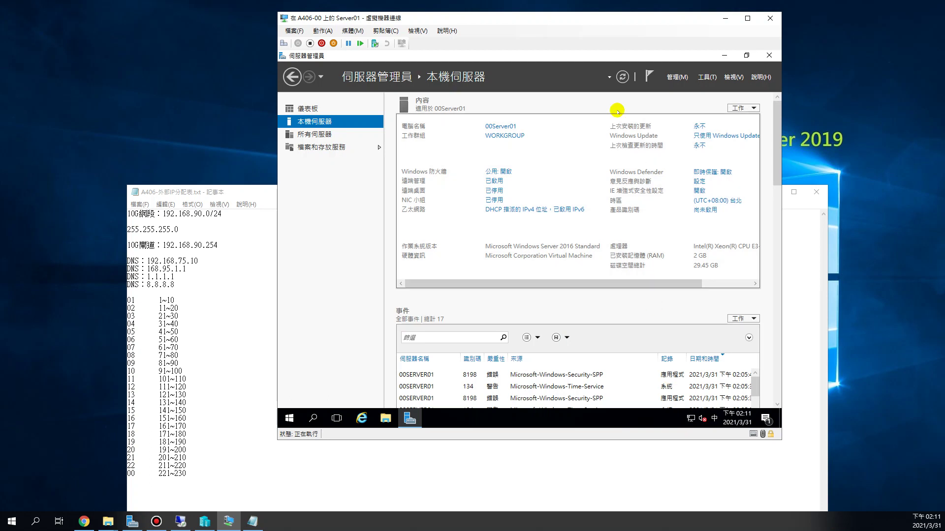
Move the VM window, minimize the IP allocation notes, and refresh the Local Server details.
drag(554, 17, 497, 24)
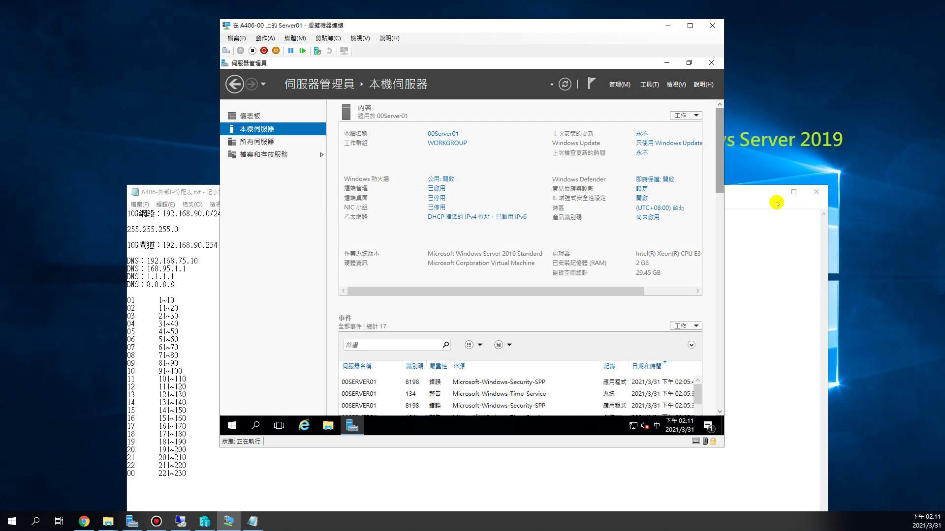
click(763, 232)
click(772, 192)
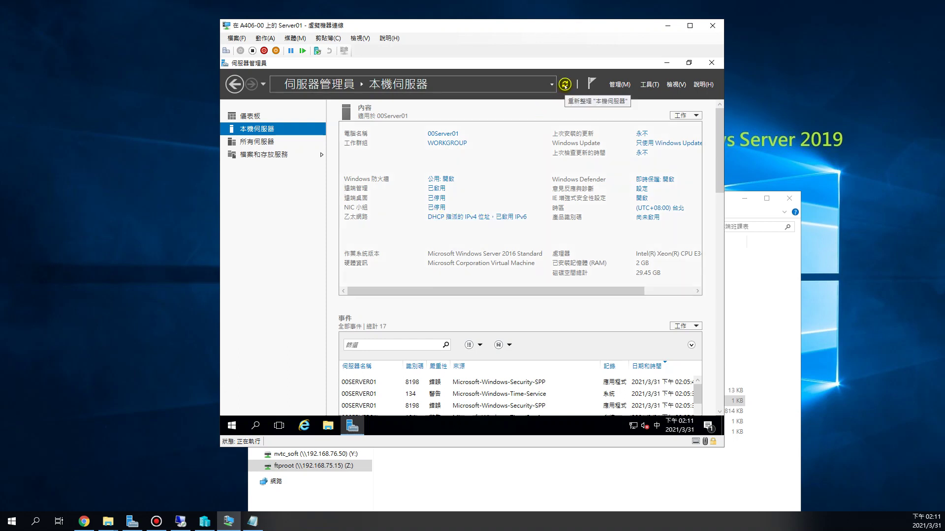
click(564, 85)
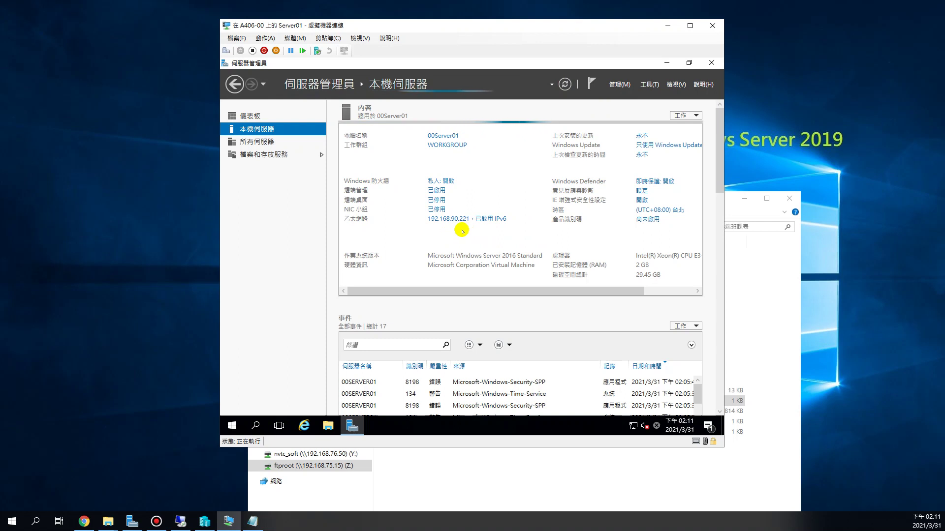